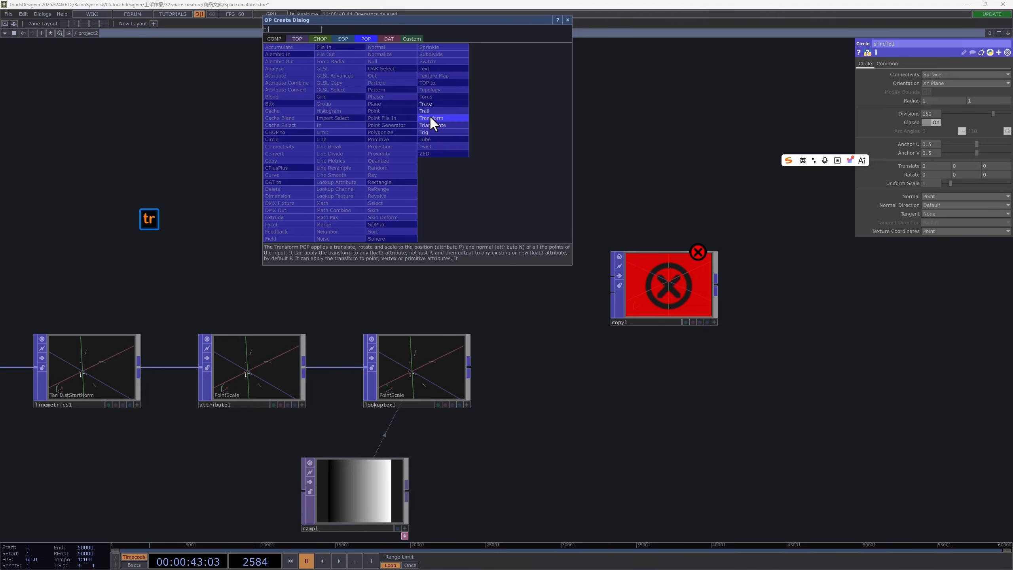
Step: Add a Transform POP after circle1 and set its X scale to 0.3
click(444, 117)
click(476, 139)
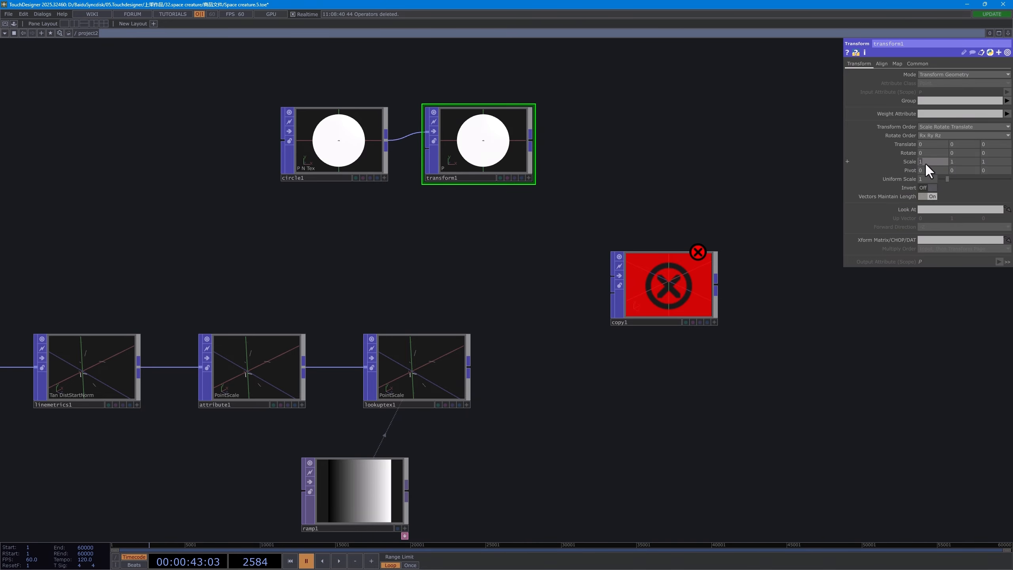
text(0.3)
key(Return)
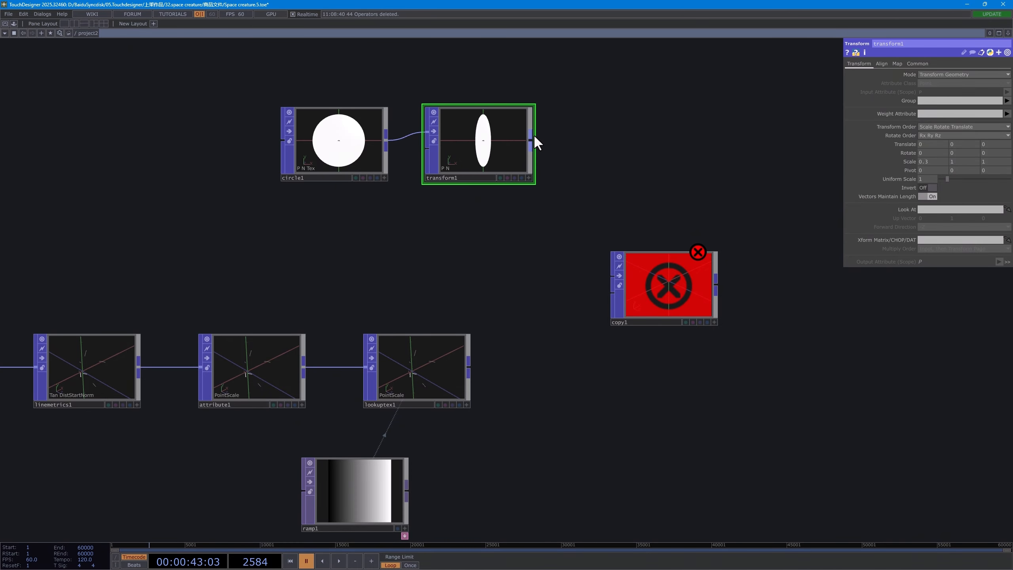
Step: Wire transform1 into the first input of copy1 and lookuptex1 into its second input
drag(531, 142, 612, 275)
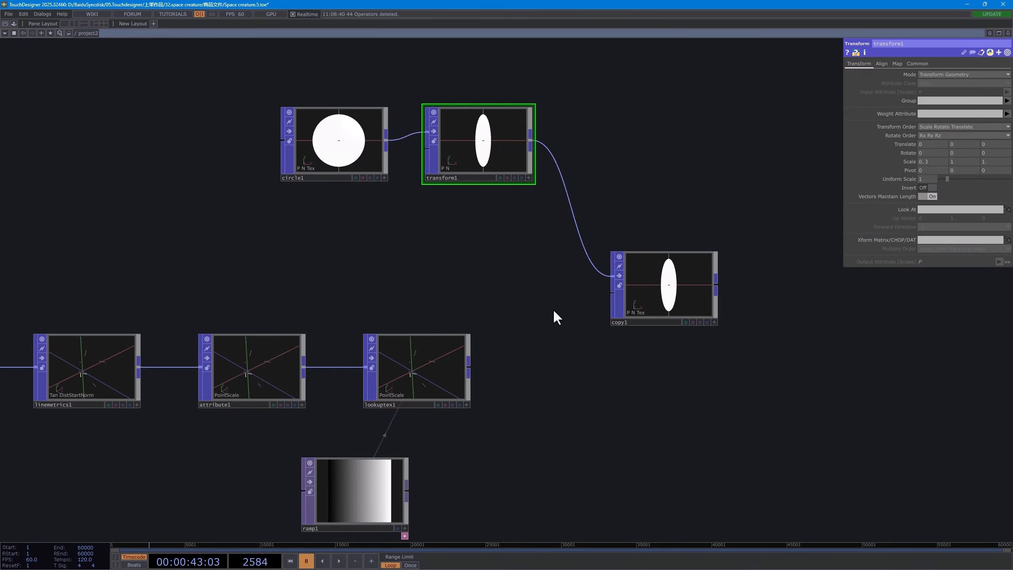
drag(582, 329, 610, 293)
click(658, 303)
scroll(766, 288, up, 6)
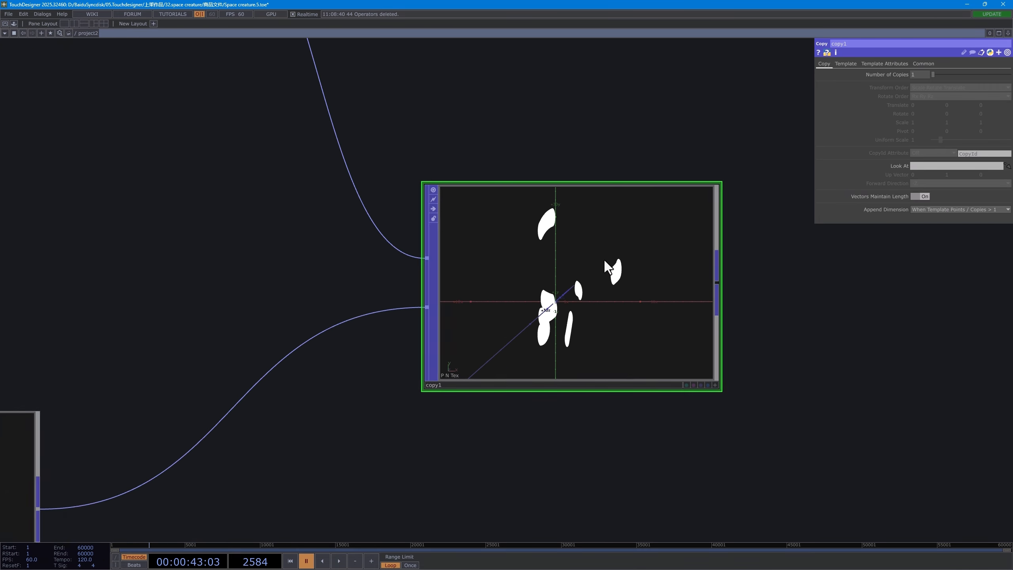
scroll(606, 287, down, 4)
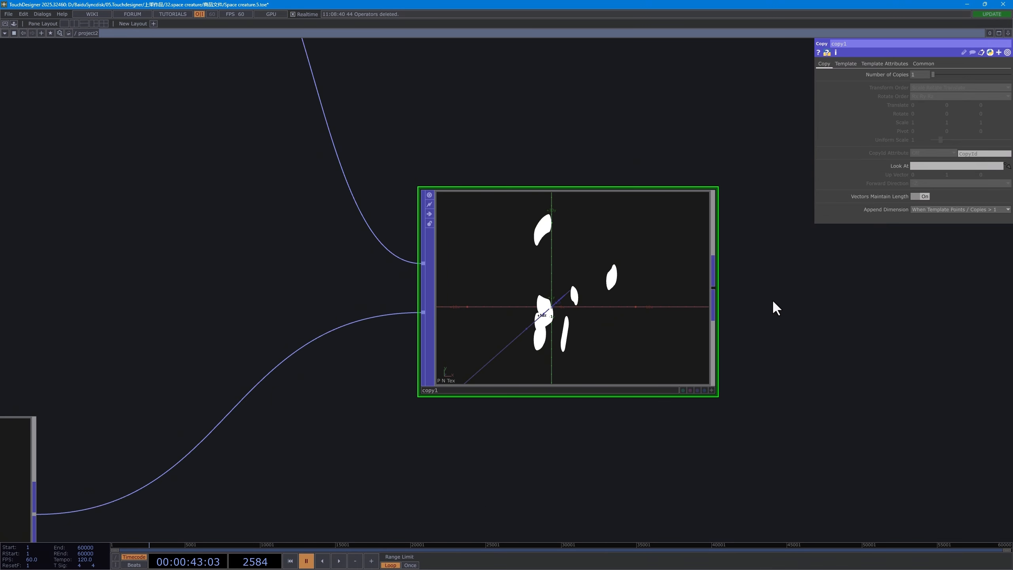
Step: In copy1's template settings, enable Template Scale with PointScale and Template Rotate to Vector using the Tan attribute
click(845, 63)
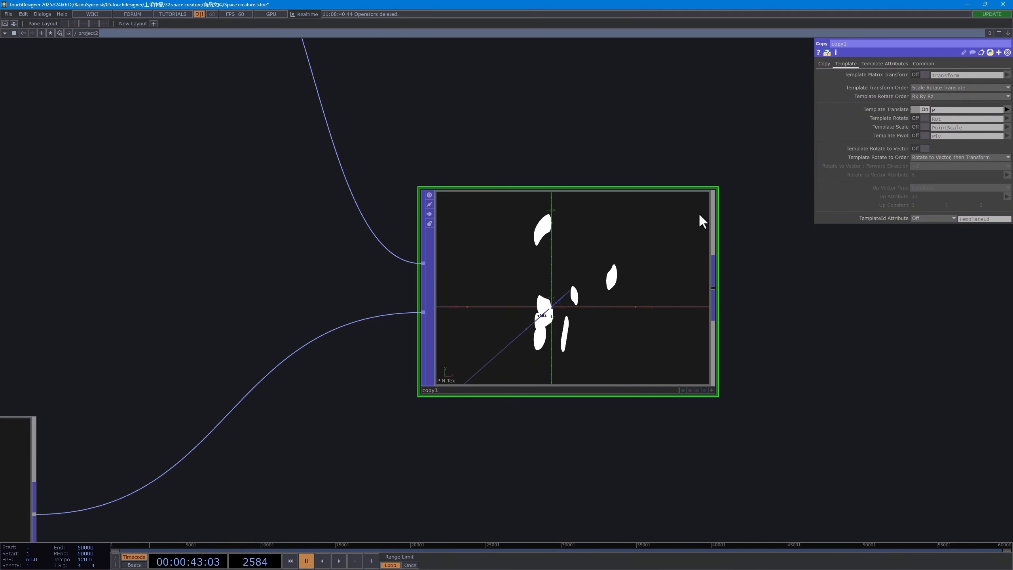
click(922, 127)
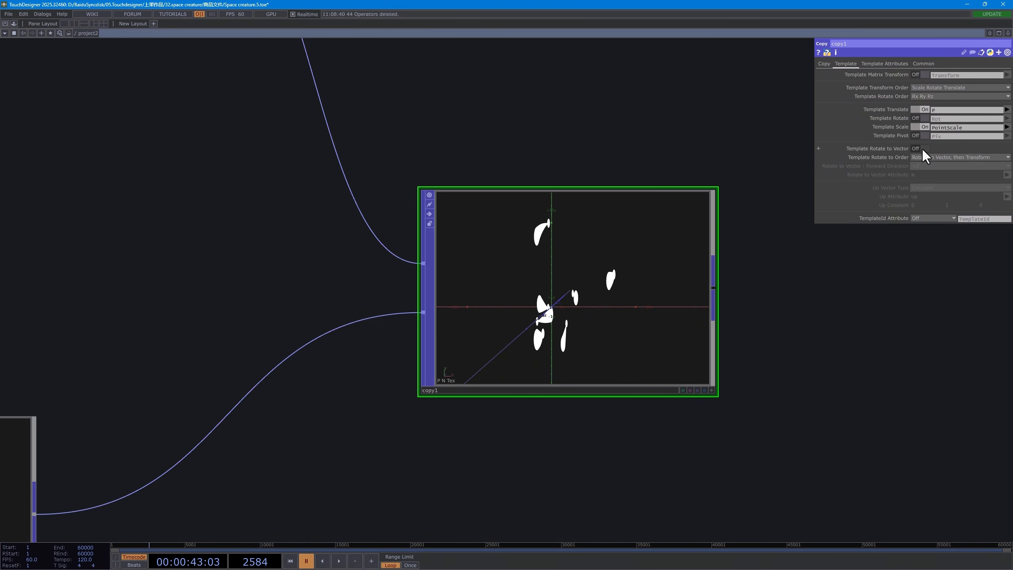
click(924, 147)
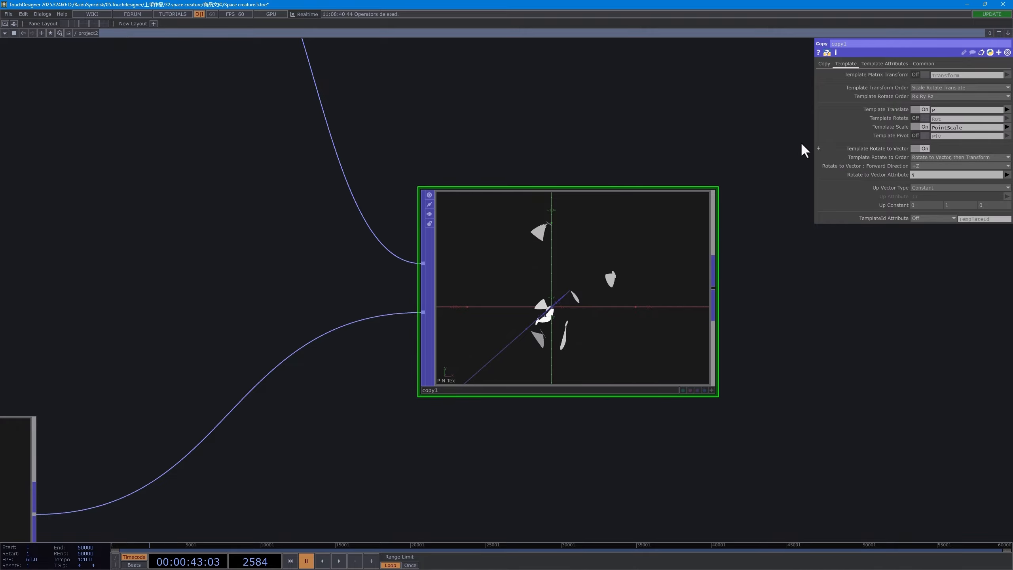
click(1007, 175)
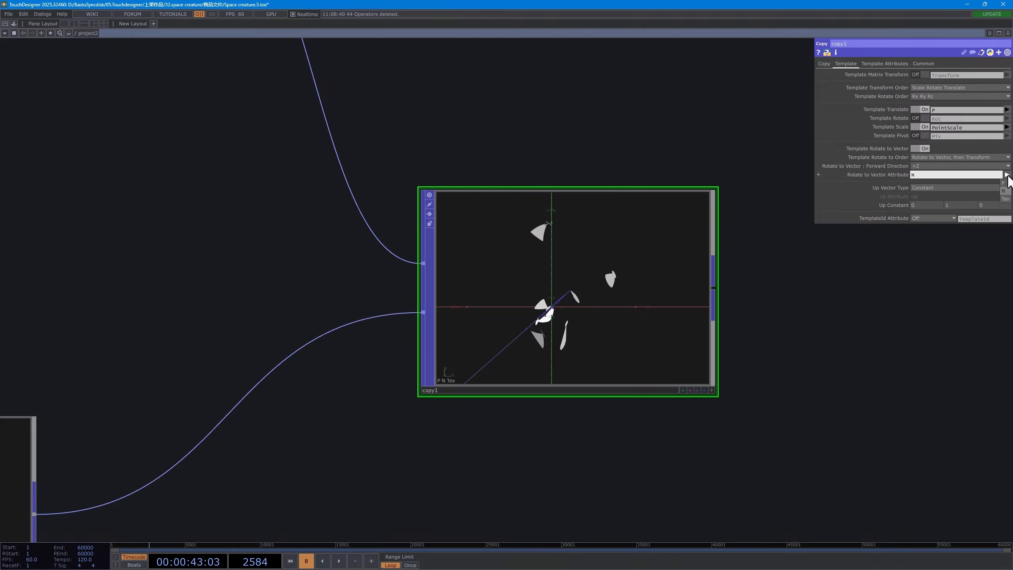
click(1005, 199)
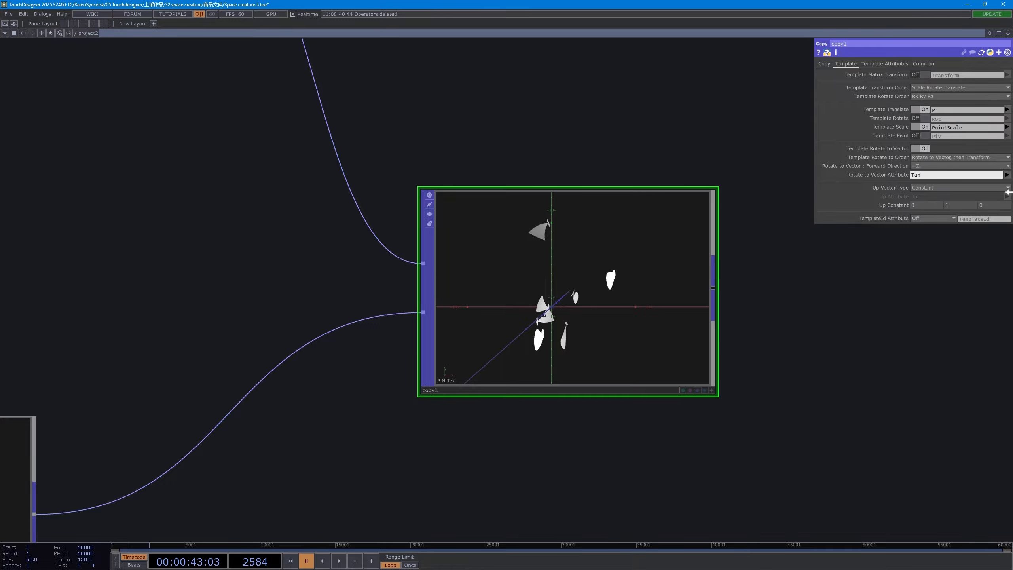
Step: Run the timeline briefly and examine the scaling and orientation of the copied shapes in copy1
scroll(757, 323, up, 10)
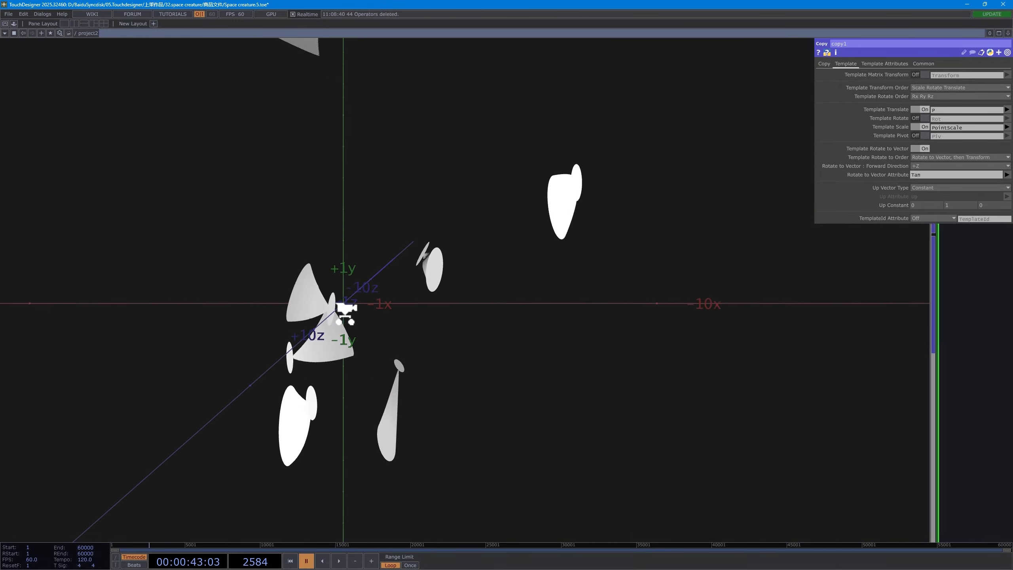
scroll(290, 285, up, 5)
key(space)
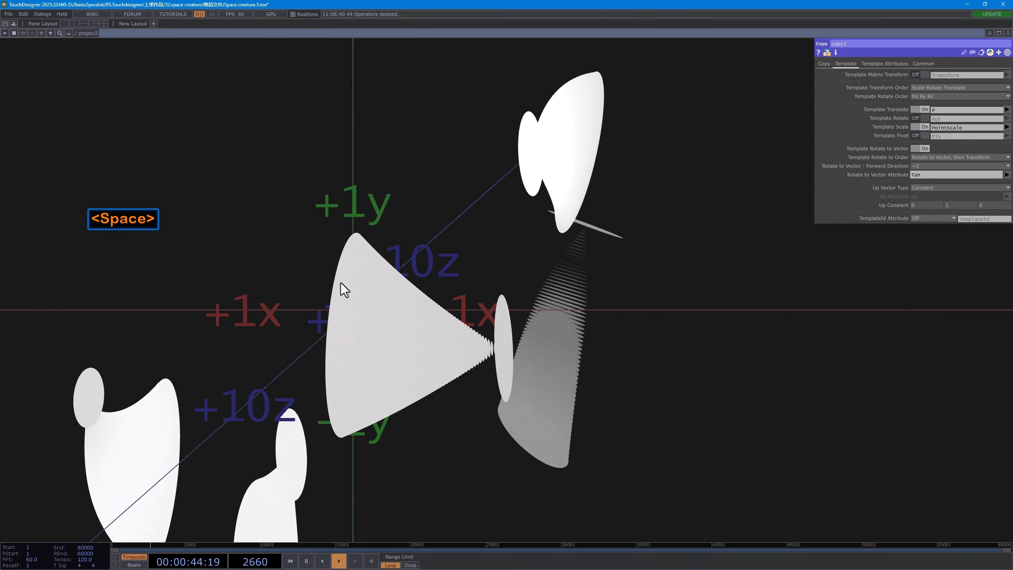
key(space)
scroll(606, 248, down, 15)
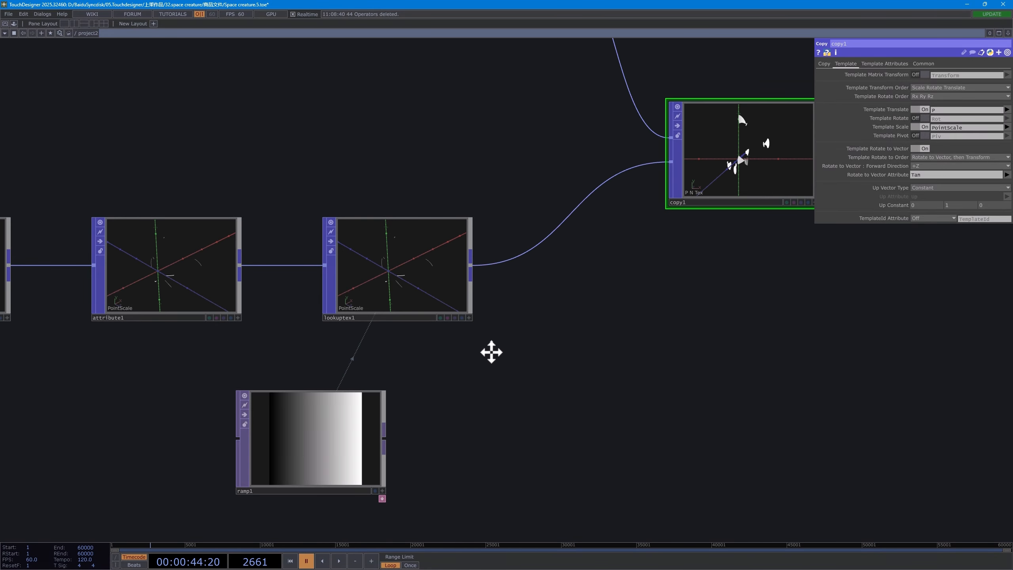
Step: Add three inner color keys to ramp1's gradient in its first half
click(369, 391)
scroll(678, 168, up, 10)
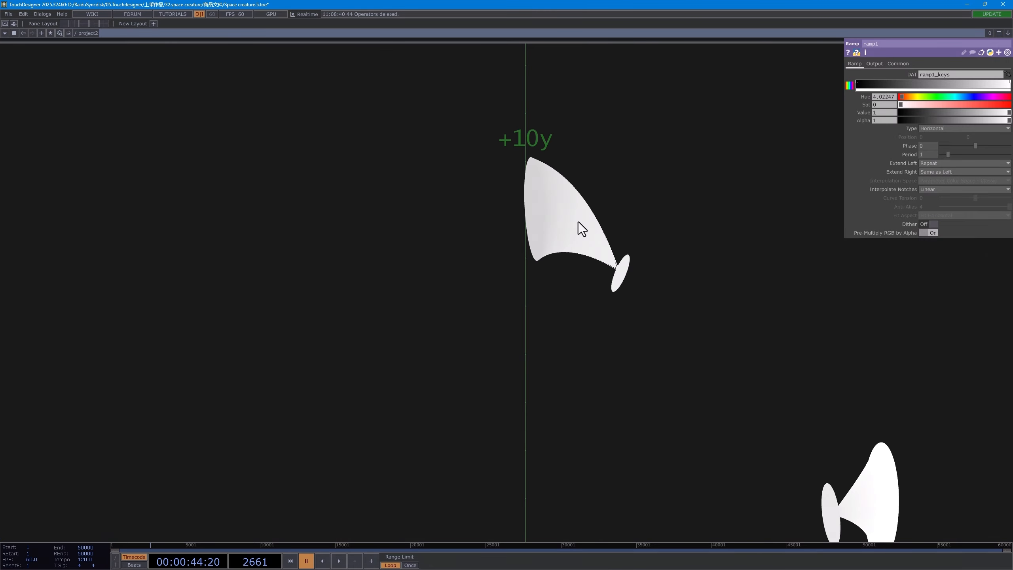
scroll(511, 366, down, 10)
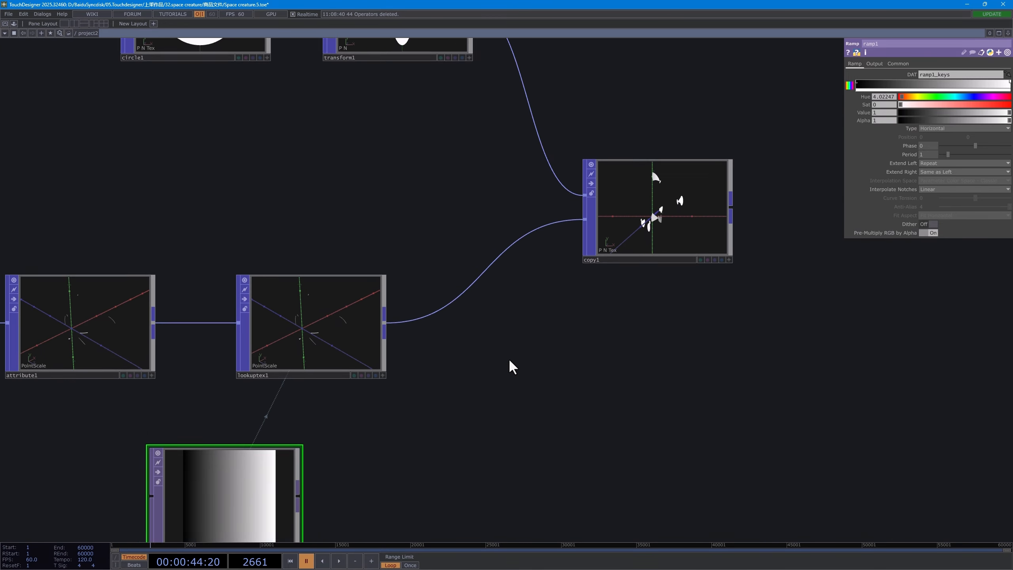
drag(372, 397, 373, 398)
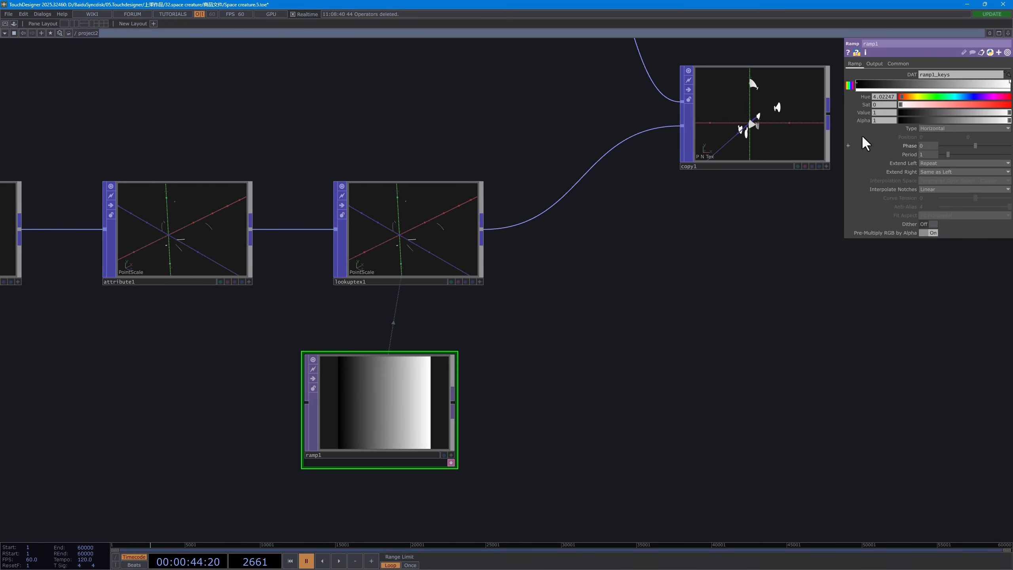
click(884, 85)
click(907, 84)
click(934, 83)
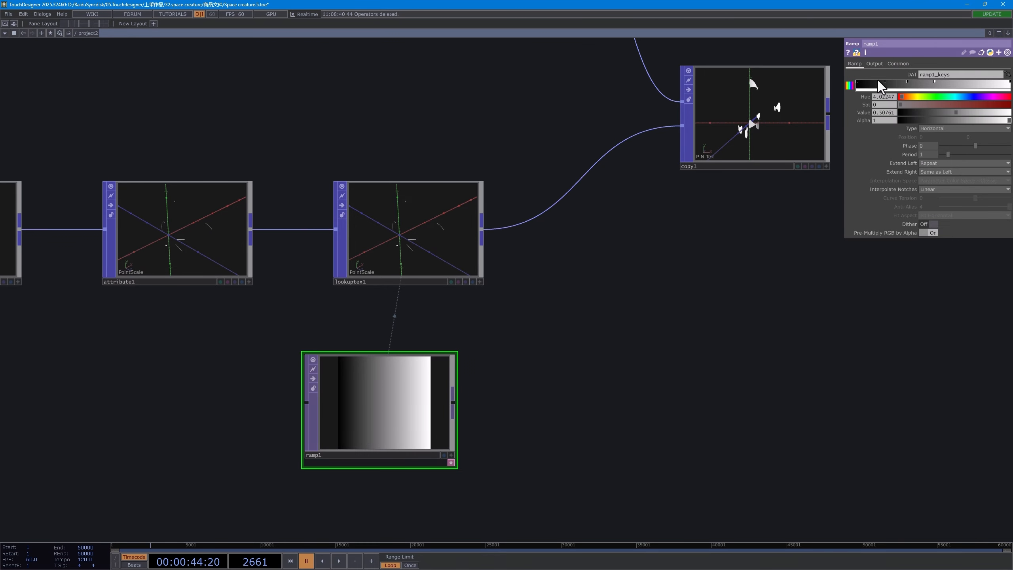
Step: Set ramp1's key values to 0 at the end, 0.257 at the last inner key and 1 at the middle inner key
click(1010, 84)
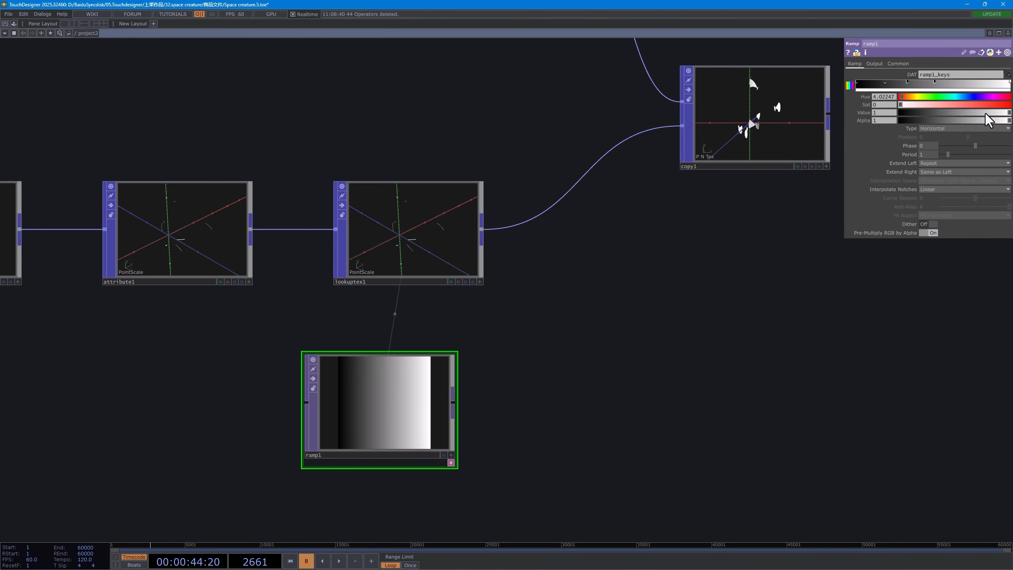
drag(985, 113, 867, 114)
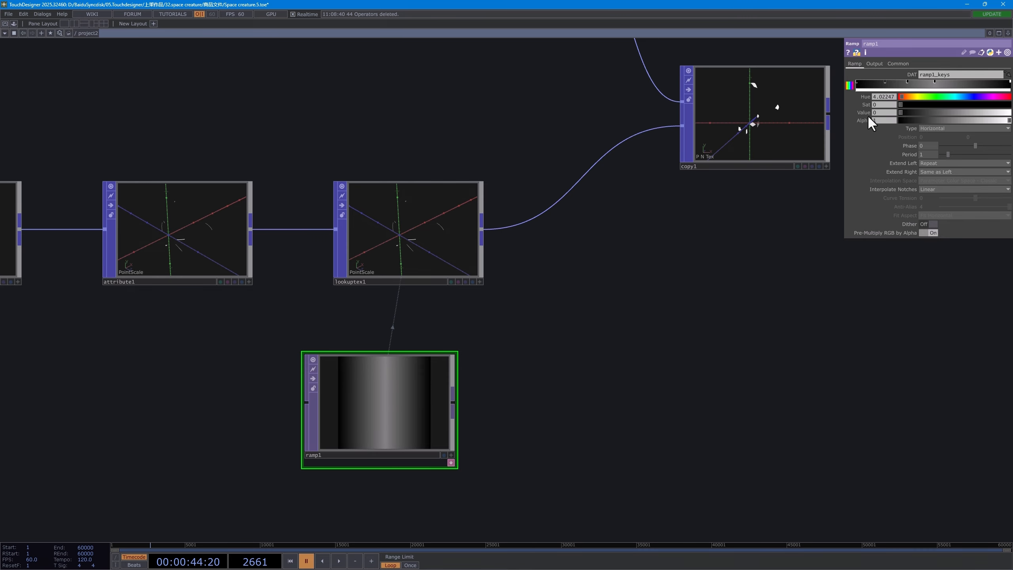
click(935, 82)
drag(944, 114, 1011, 113)
click(907, 82)
Step: Shift ramp1's three inner keys closer to the start of the gradient
click(884, 82)
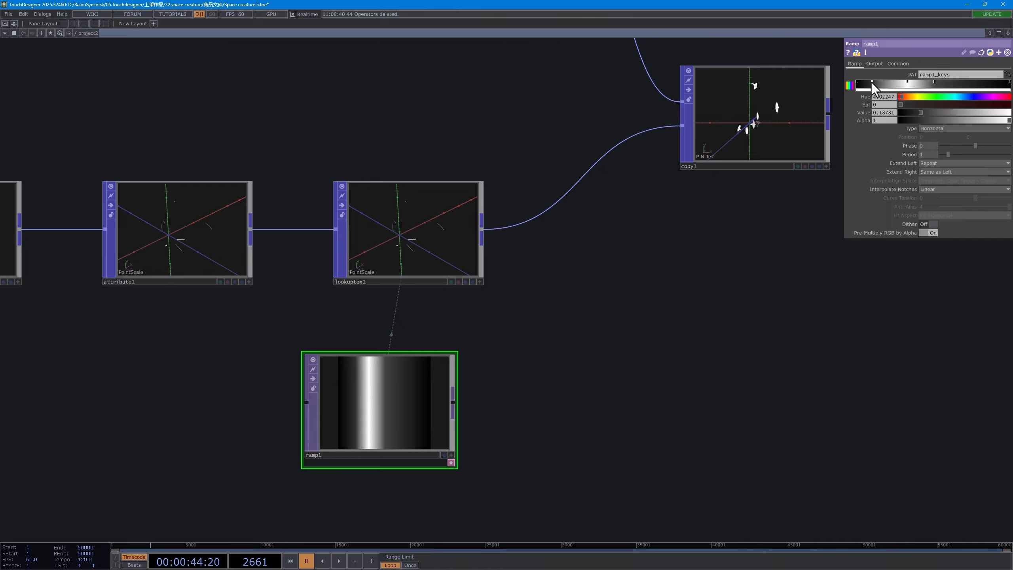
drag(864, 84, 864, 84)
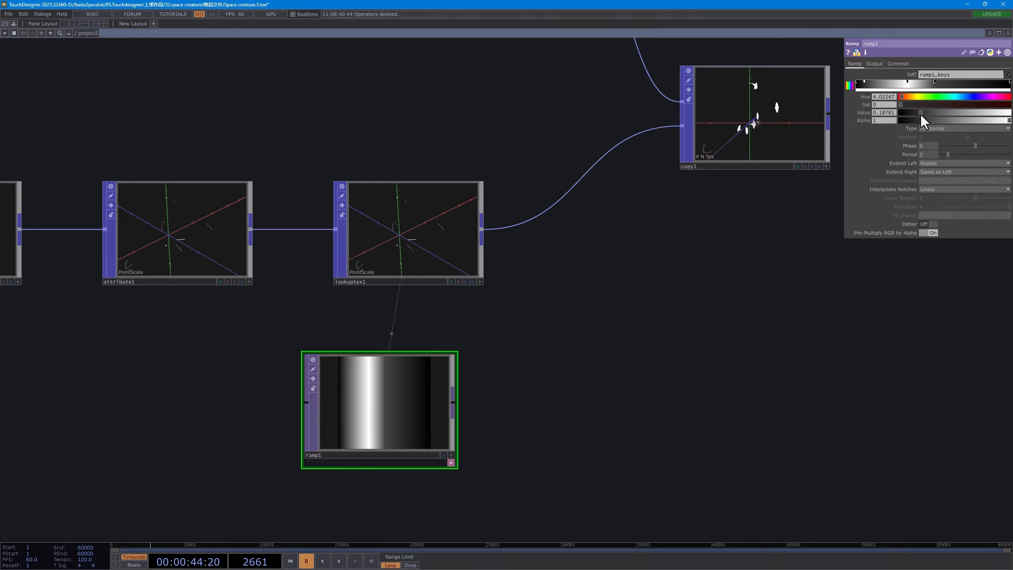
click(858, 83)
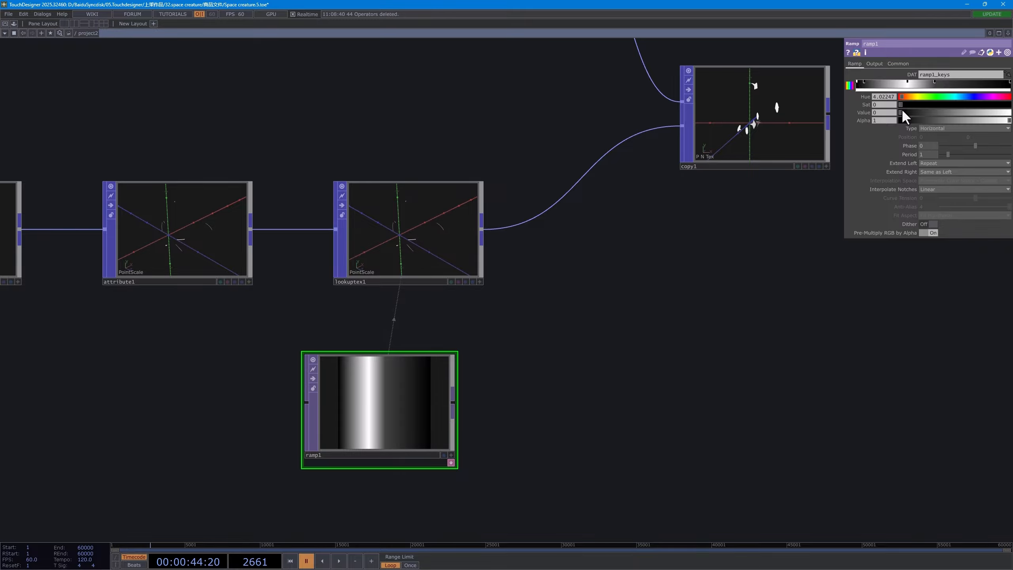
drag(902, 113, 886, 83)
click(906, 82)
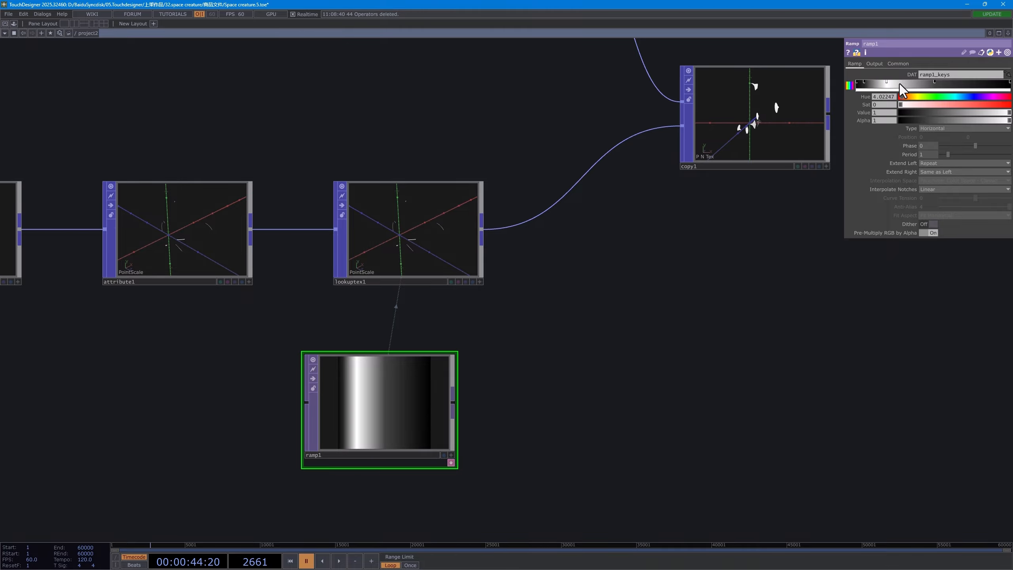
click(933, 82)
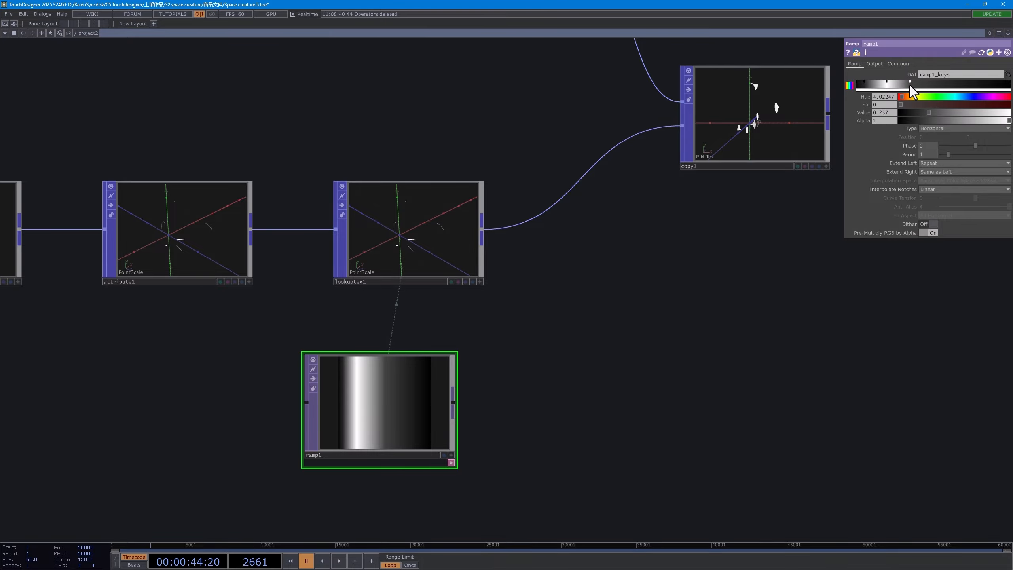
Step: Run the timeline briefly and examine the profile of the copied shapes in copy1 up close
drag(786, 253, 650, 353)
scroll(737, 212, up, 5)
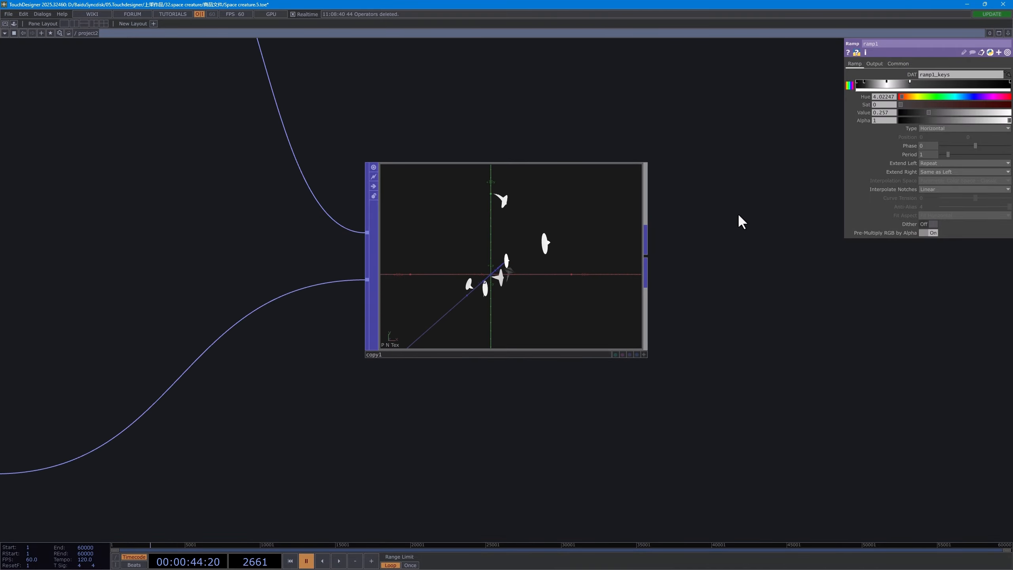
key(space)
scroll(690, 230, up, 2)
scroll(686, 230, up, 1)
scroll(429, 289, up, 4)
key(space)
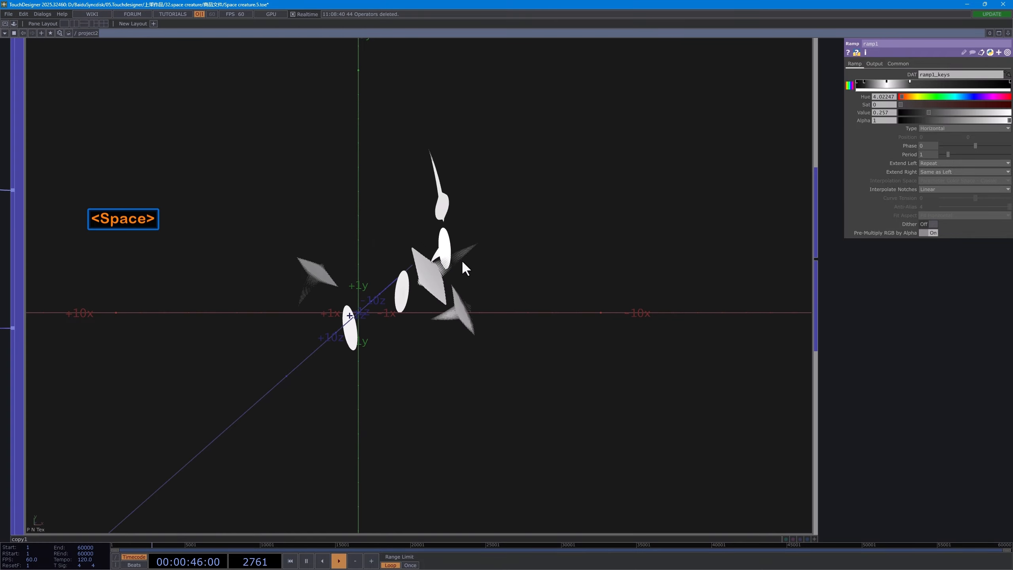
scroll(422, 271, up, 4)
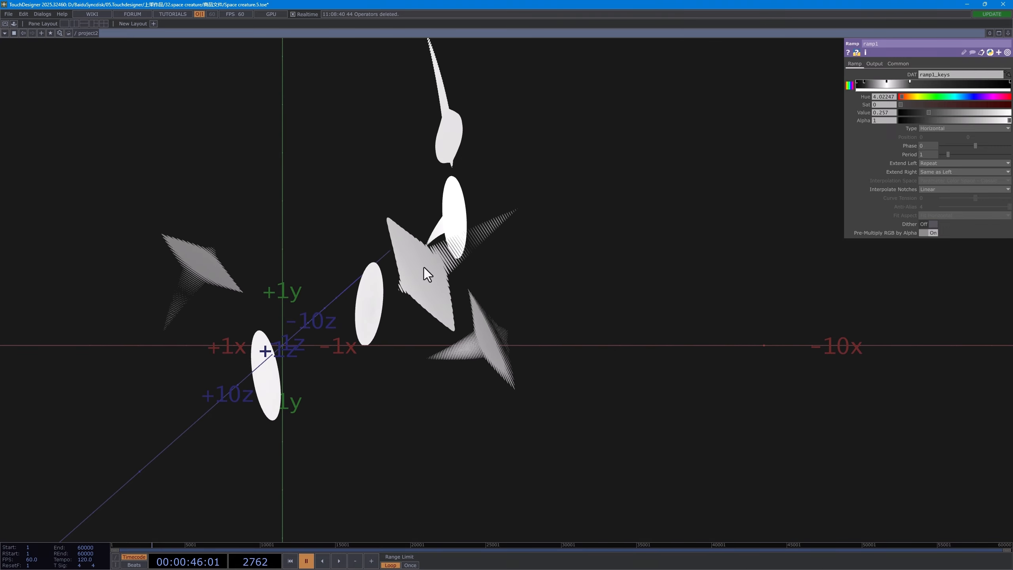
scroll(403, 263, up, 2)
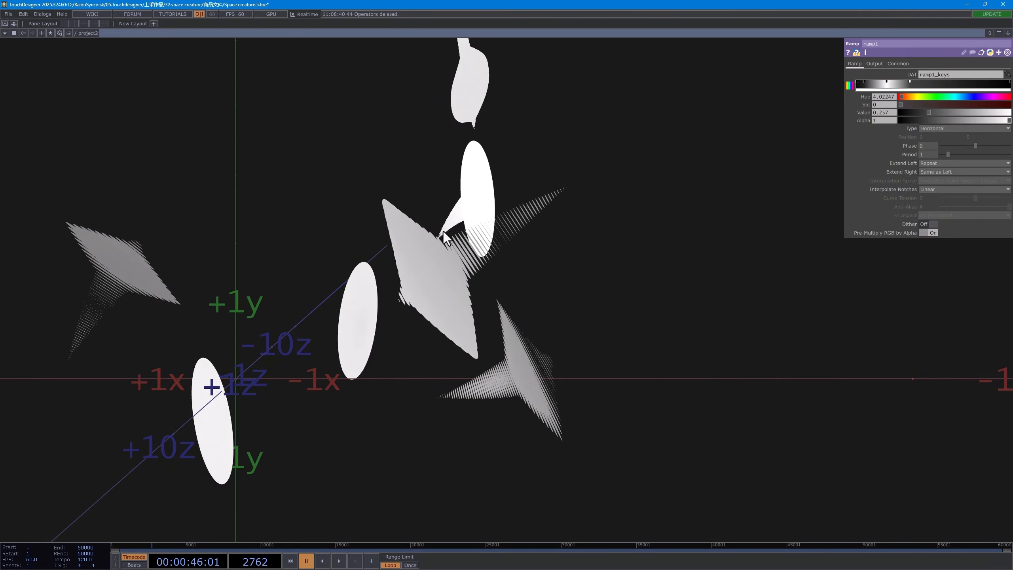
Step: Set ramp1's Interpolate Notches to Hermite and run the timeline briefly to preview the copied shapes
click(937, 189)
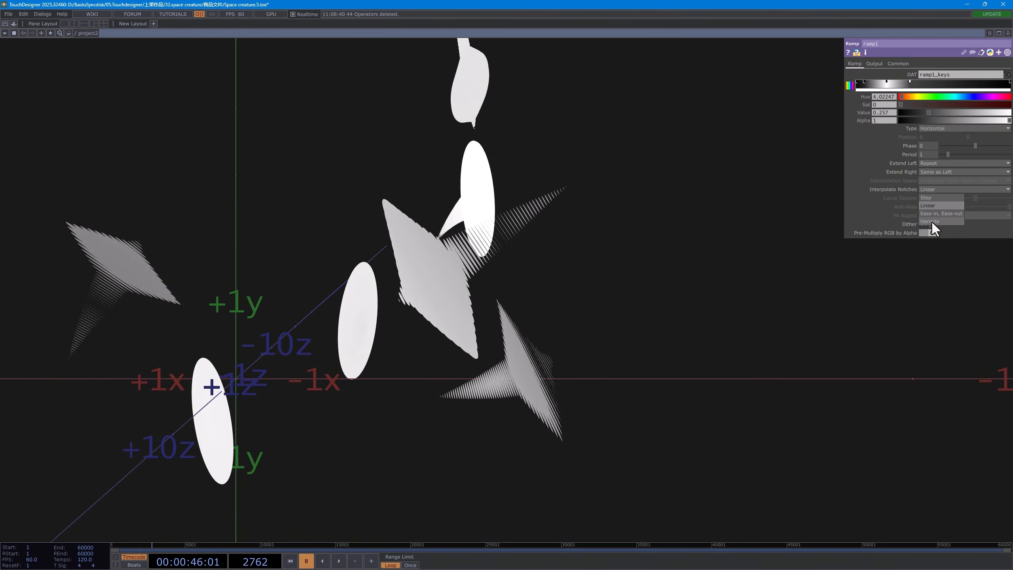
click(932, 222)
key(space)
key(space)
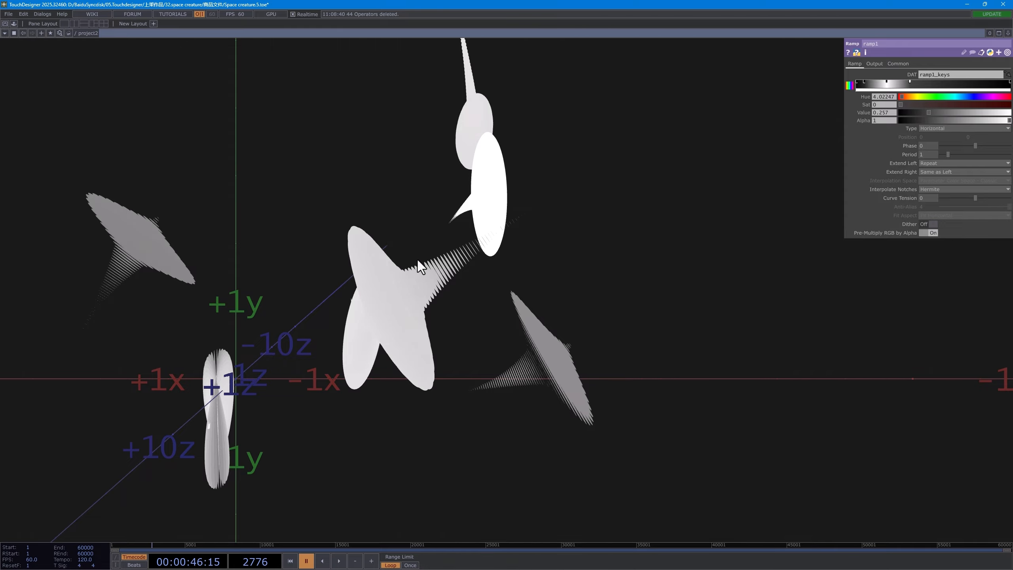
scroll(415, 253, down, 5)
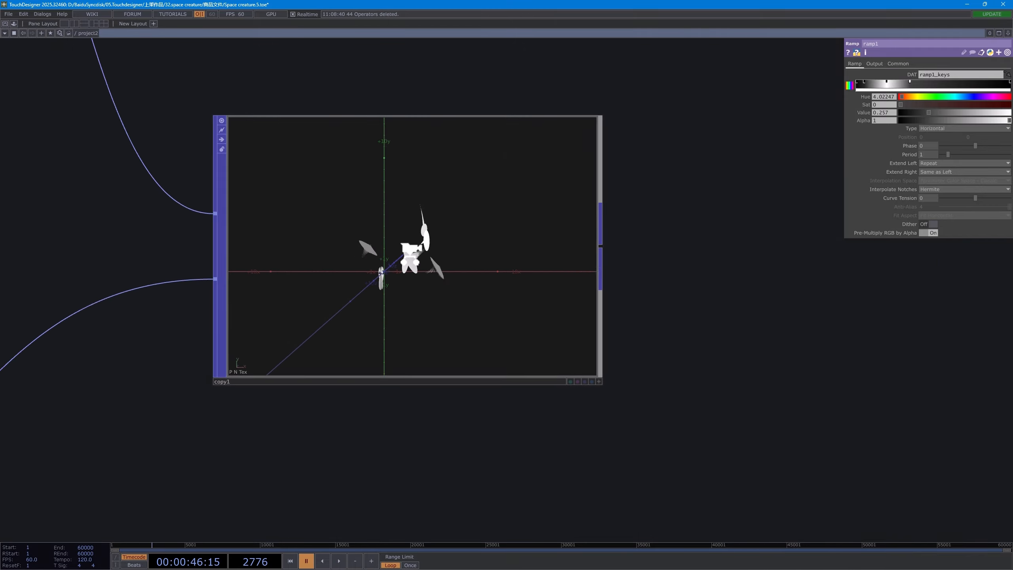
scroll(411, 253, down, 2)
key(space)
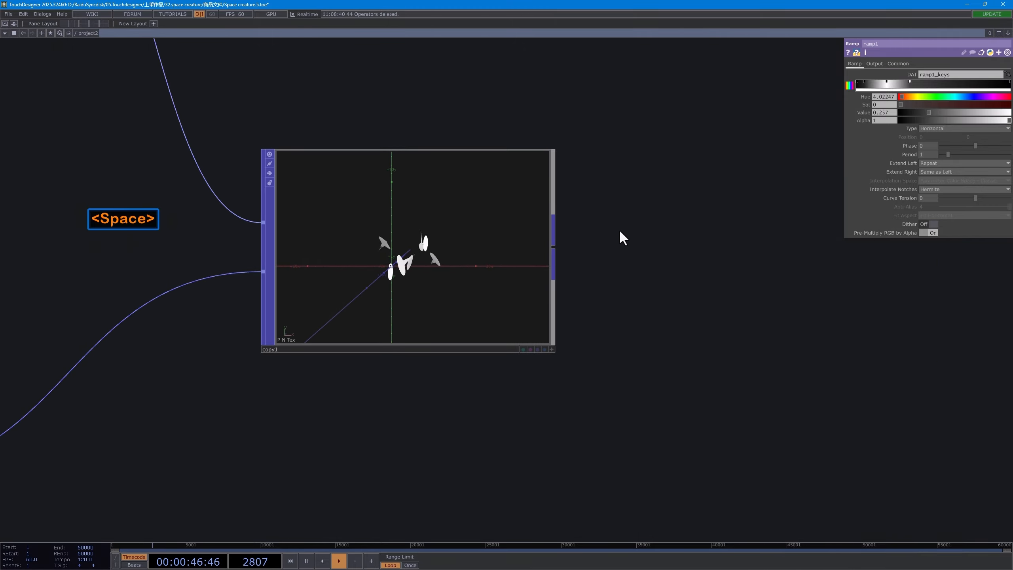
key(space)
Step: Add an Extrude POP connected to the output of copy1
drag(571, 209, 478, 222)
scroll(478, 222, down, 2)
drag(549, 188, 482, 222)
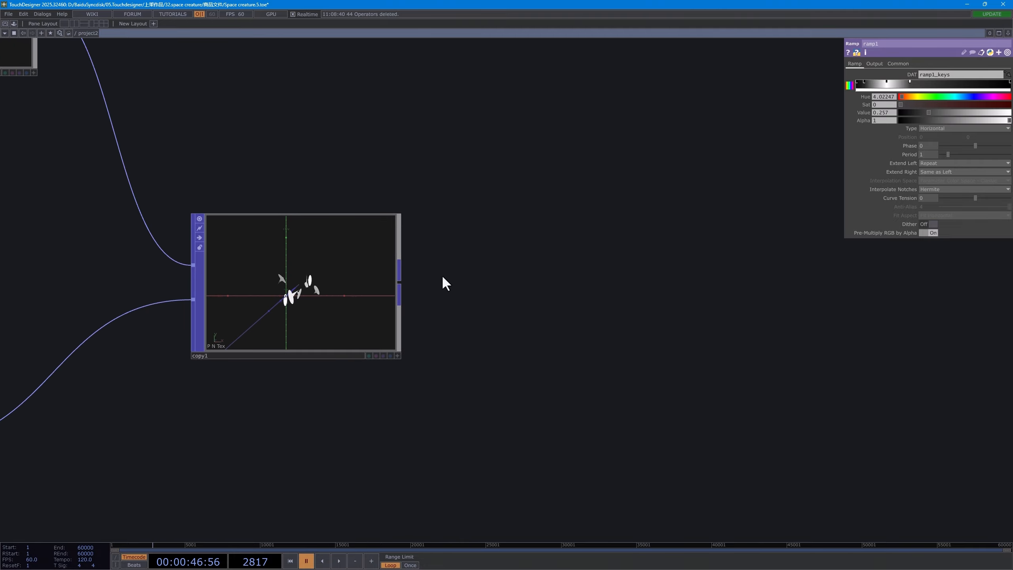
click(398, 283)
key(Tab)
text(ex)
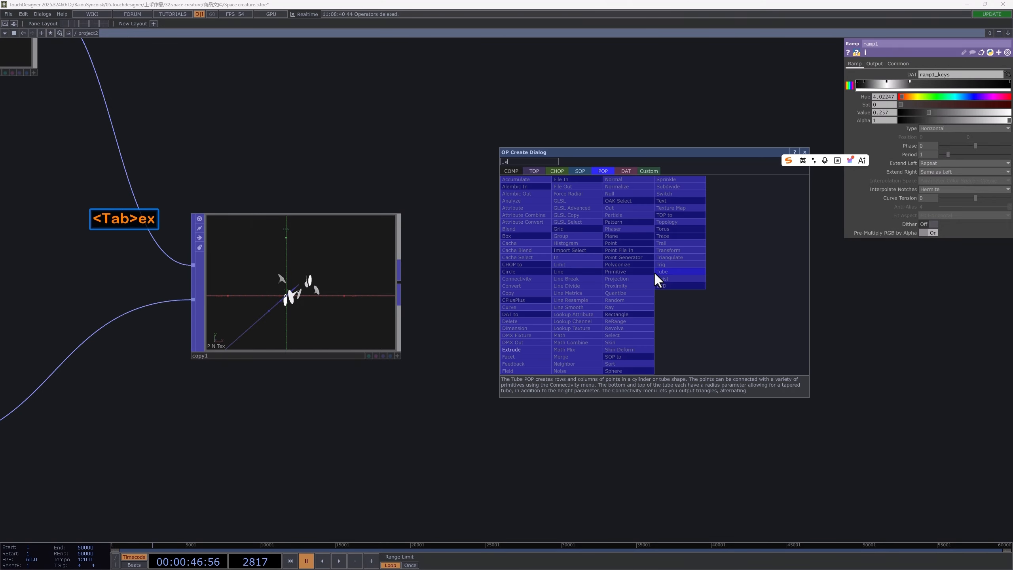
click(519, 349)
click(622, 288)
drag(749, 332, 646, 333)
scroll(576, 291, up, 2)
scroll(539, 269, down, 2)
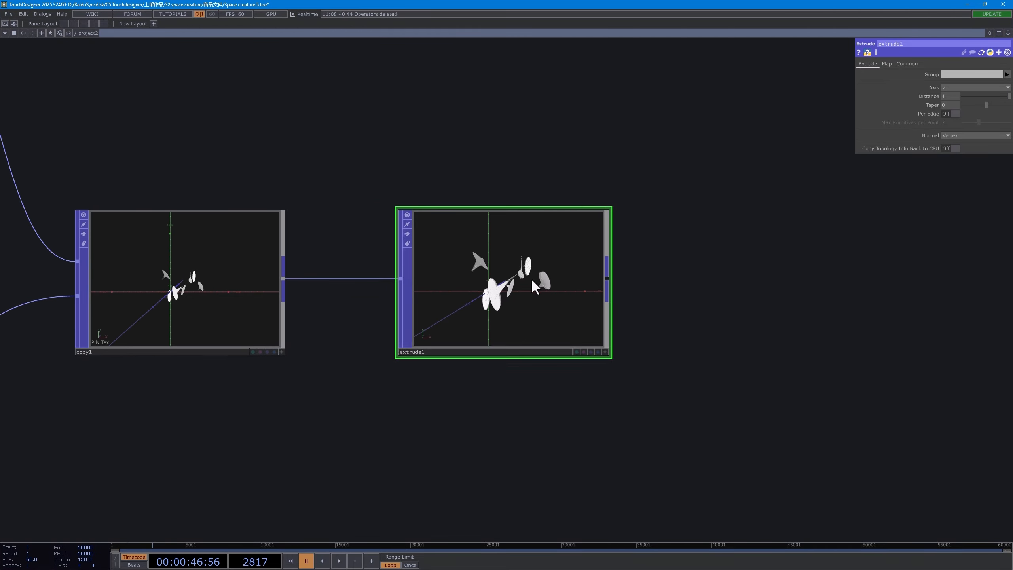
Step: Move extrude1 above copy1's level and duplicate it below, keeping the copy connected to copy1's output
drag(519, 314, 560, 191)
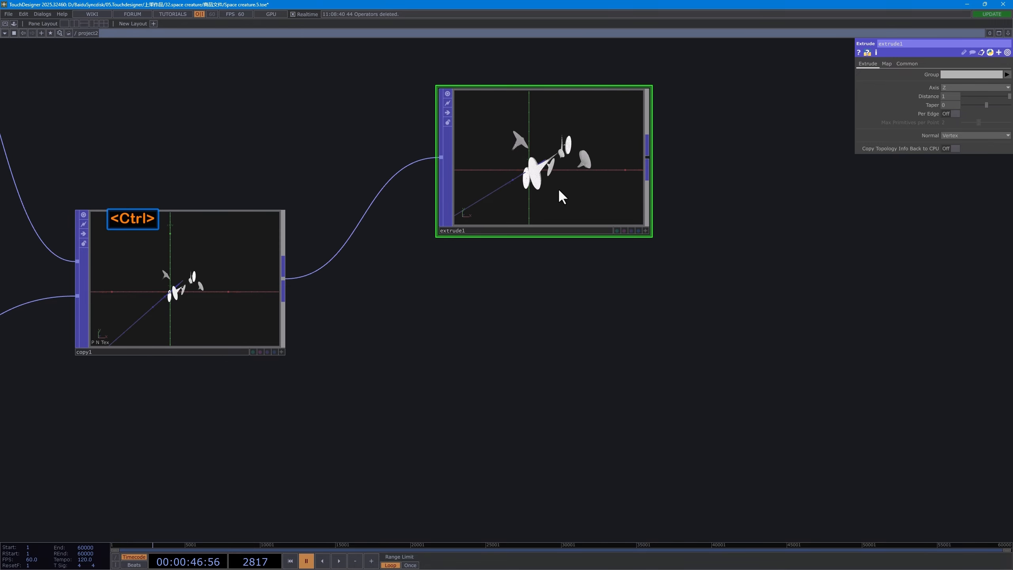
key(ctrl+c)
key(ctrl+v)
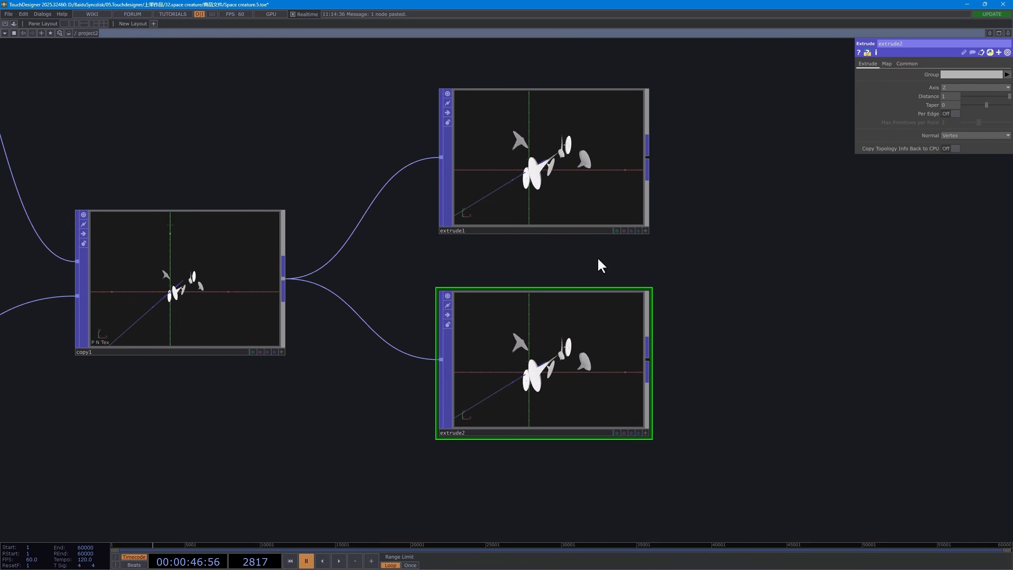
scroll(600, 265, up, 8)
scroll(478, 195, up, 3)
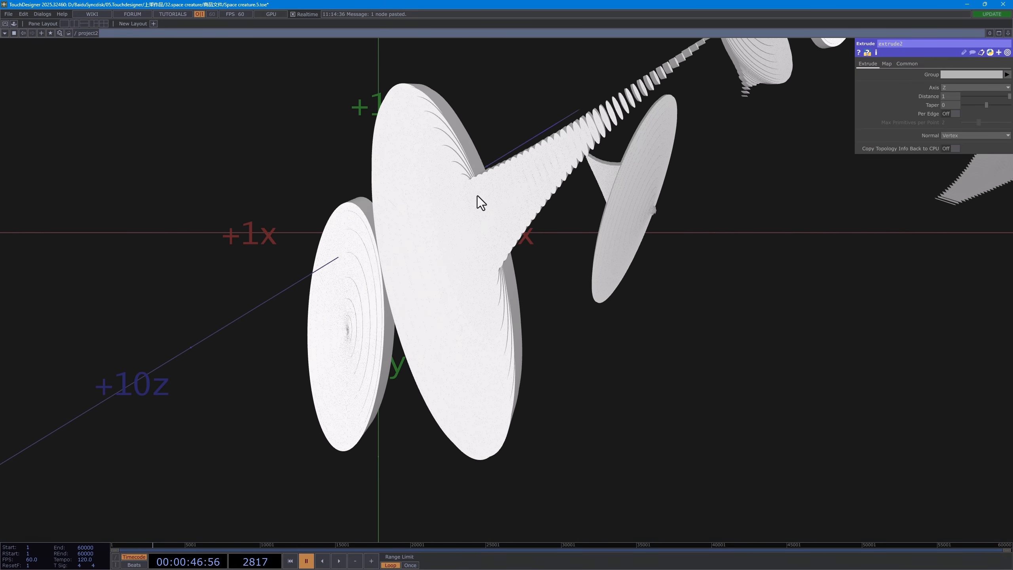
scroll(439, 122, up, 3)
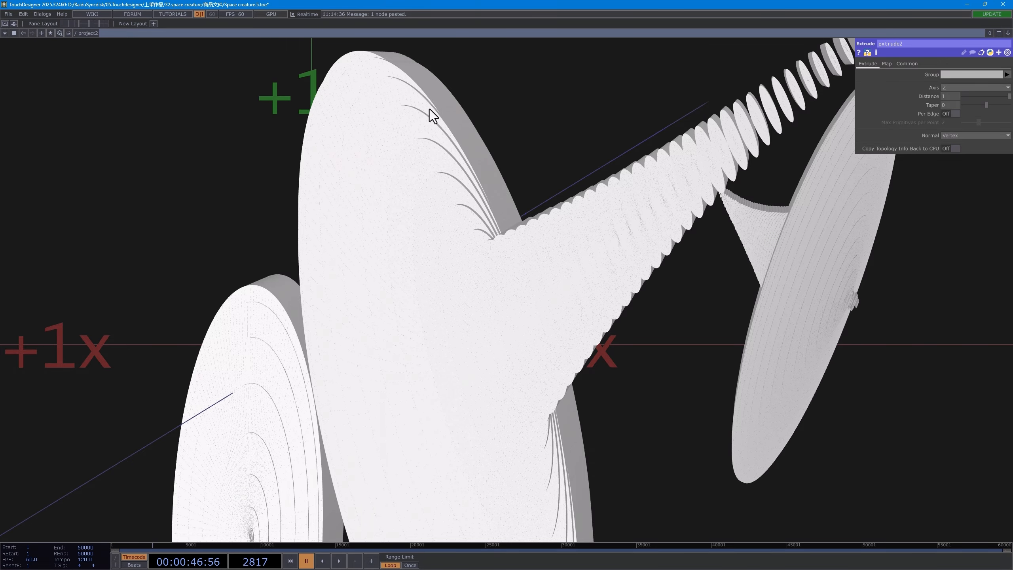
scroll(429, 109, down, 8)
Step: Link extrude2's Distance to extrude1's Distance by pasting a copied parameter reference
click(513, 149)
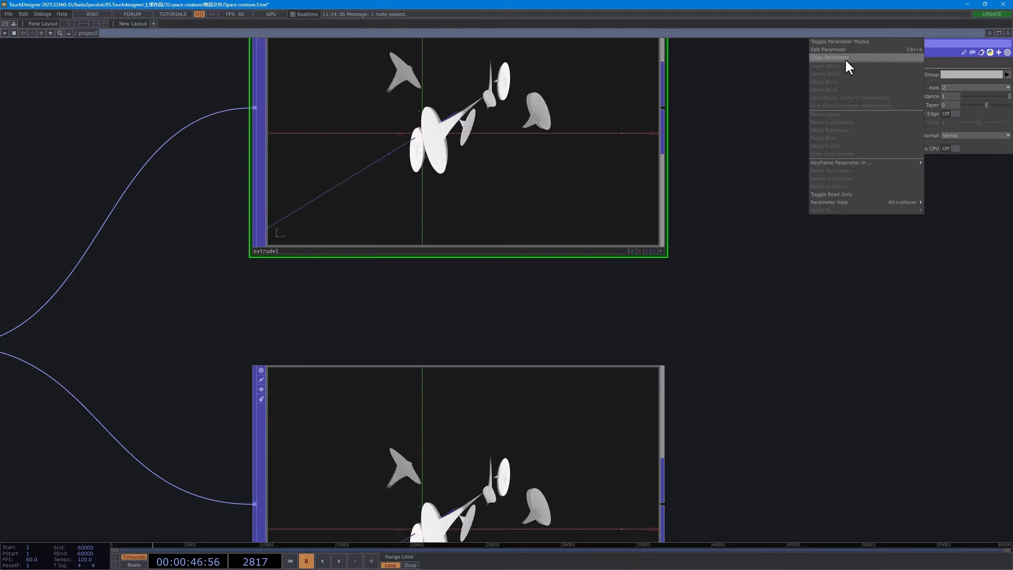
scroll(760, 319, down, 2)
click(560, 355)
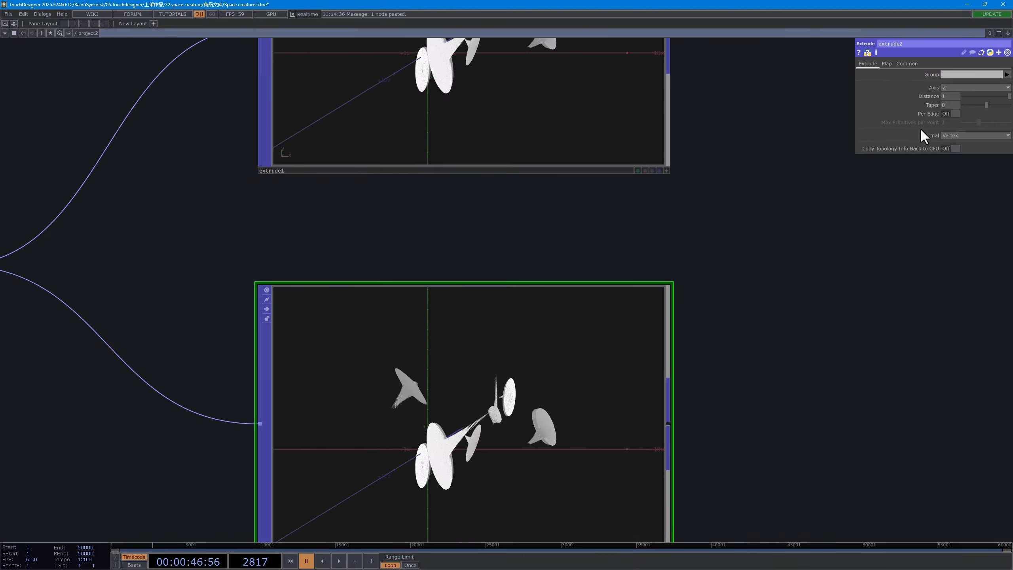
right_click(925, 95)
click(847, 131)
click(858, 96)
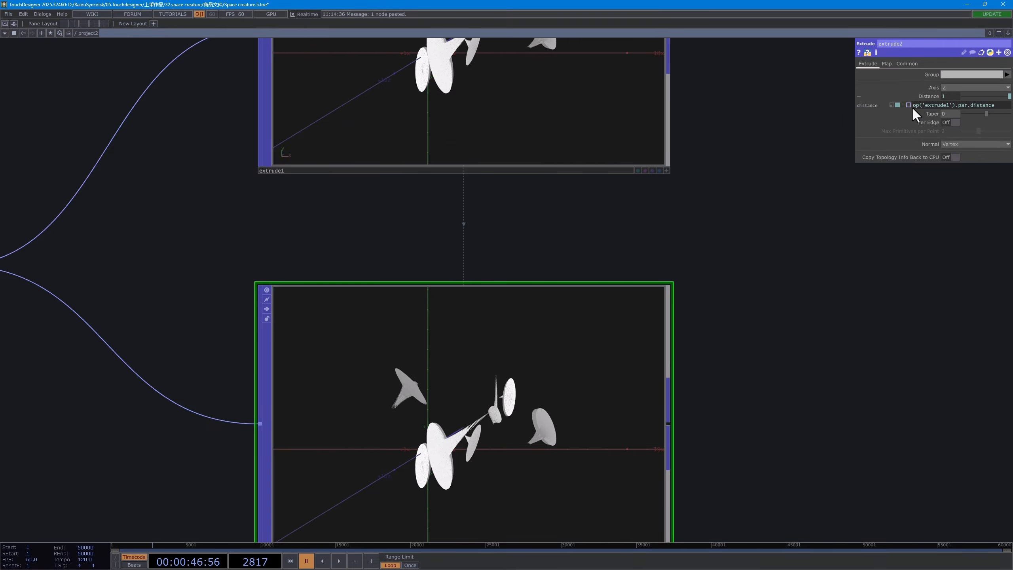
Step: Negate extrude2's Distance expression so it reads -op('extrude1').par.distance
click(915, 107)
key(Left)
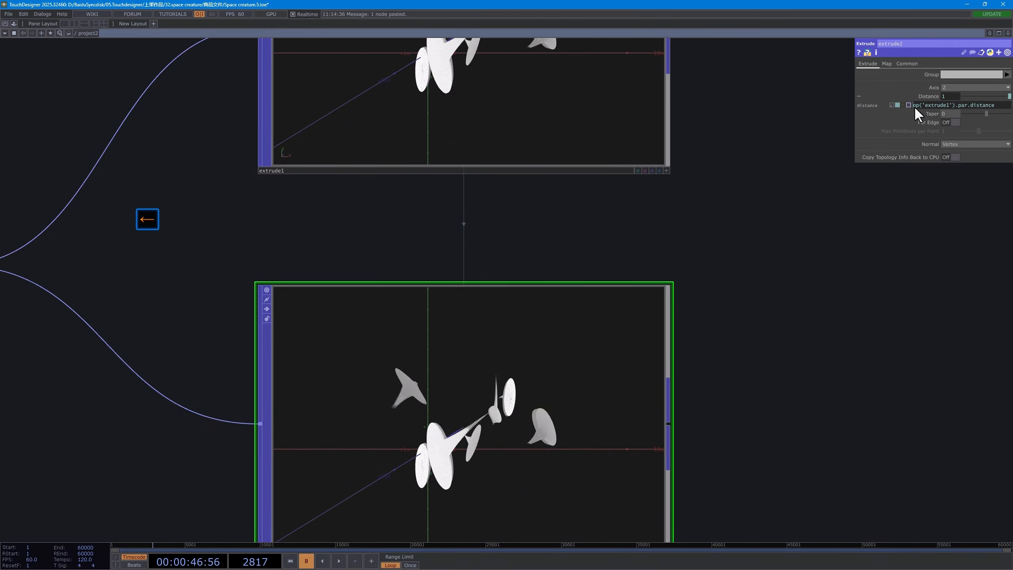
text(-)
key(Return)
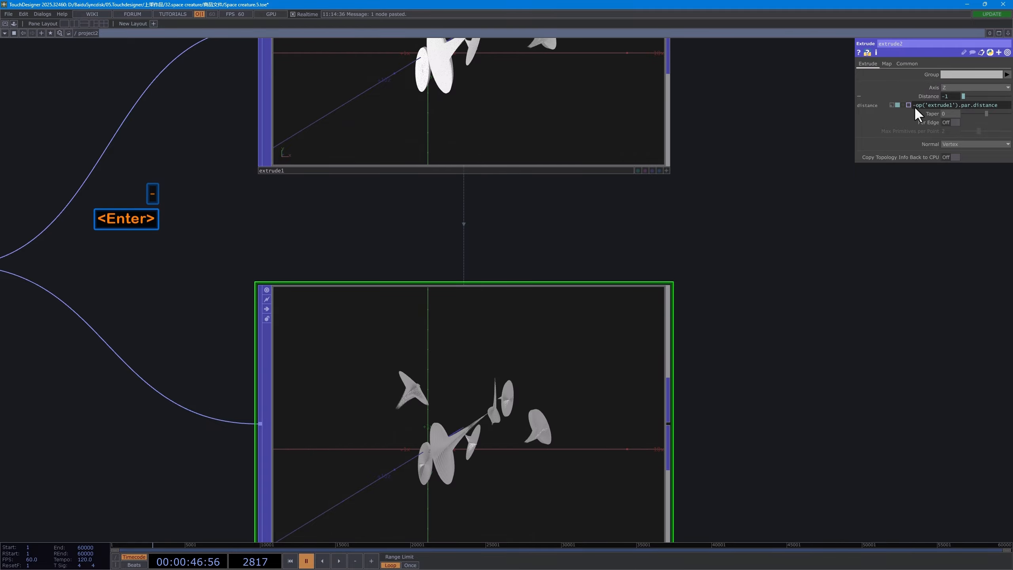
Step: Add a Merge POP after the two extrudes, combining extrude1 and extrude2 as its inputs
scroll(638, 259, down, 3)
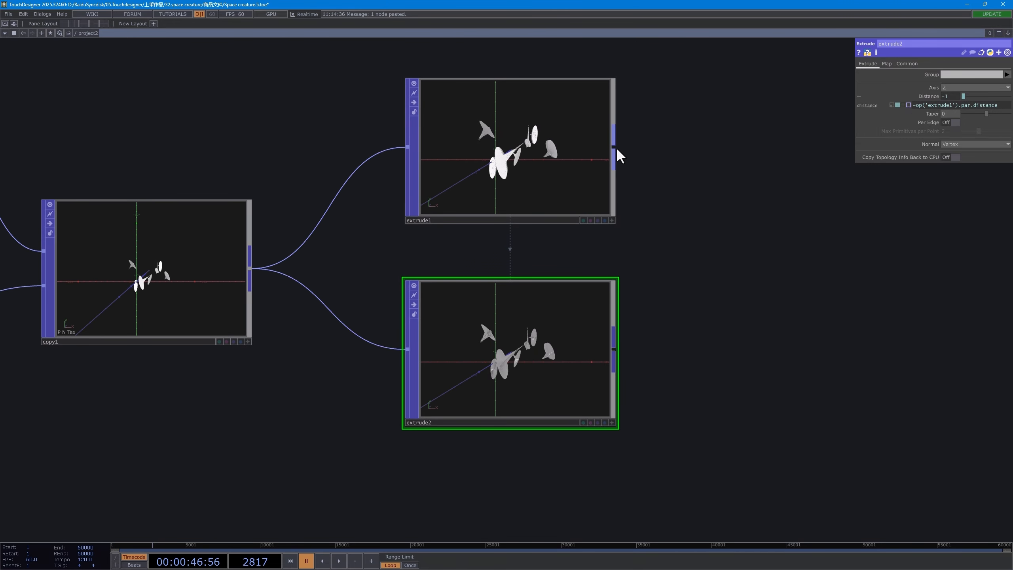
key(Tab)
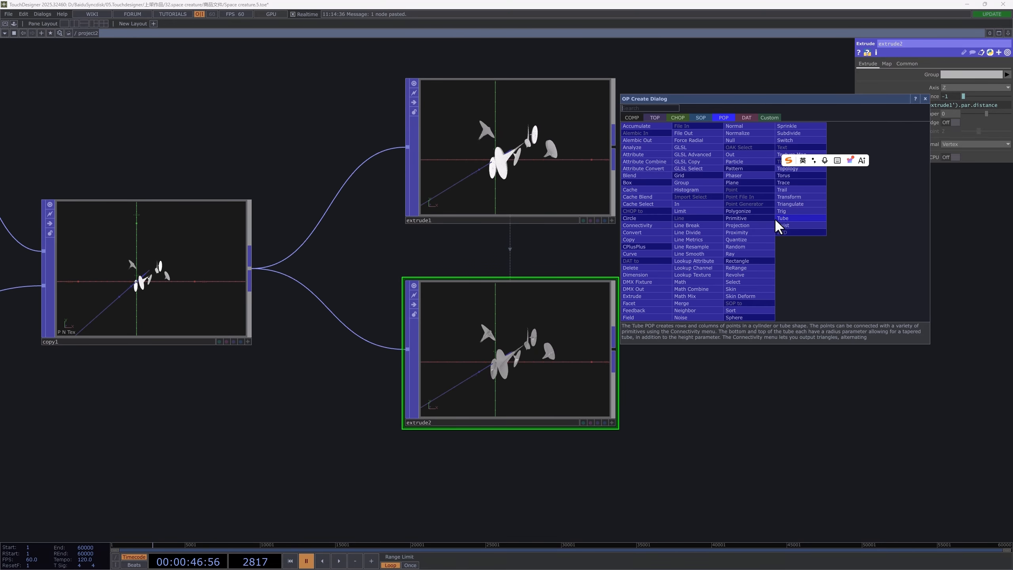
text(mer)
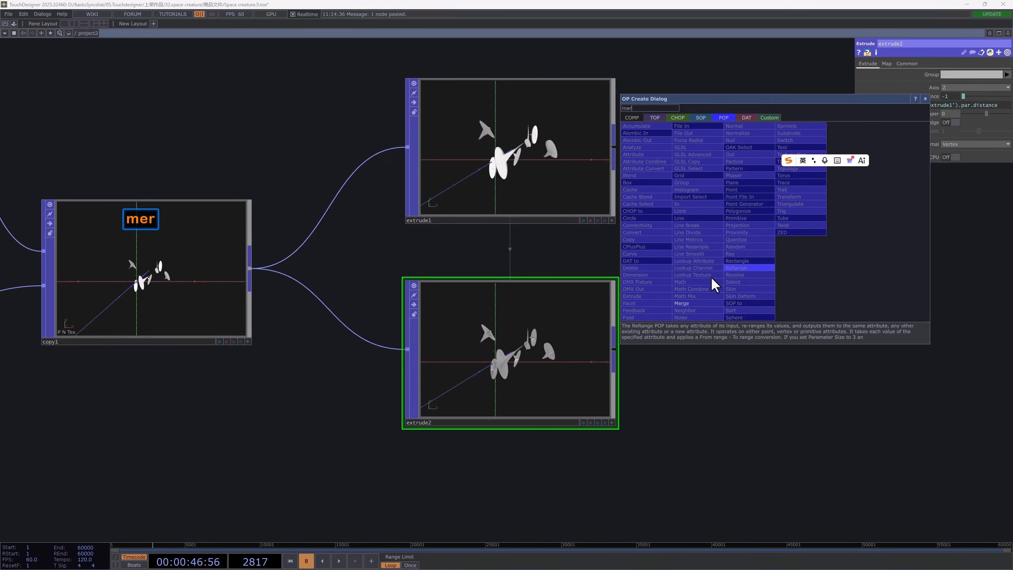
click(691, 304)
click(769, 221)
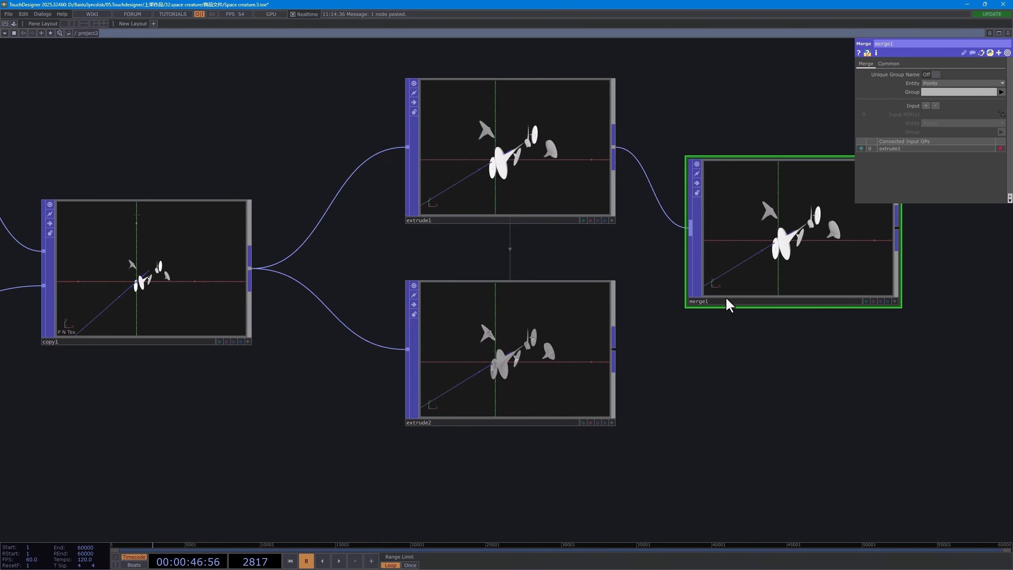
click(618, 349)
click(688, 243)
drag(735, 236, 776, 237)
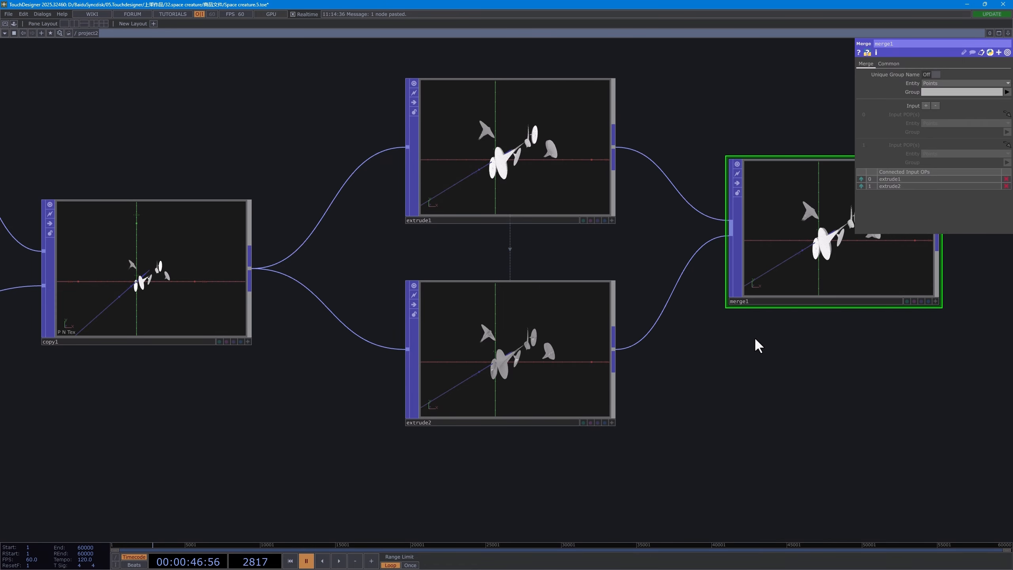
Step: Set the extrusion Axis to Normal in both extrude1 and extrude2
drag(704, 275, 621, 293)
click(508, 191)
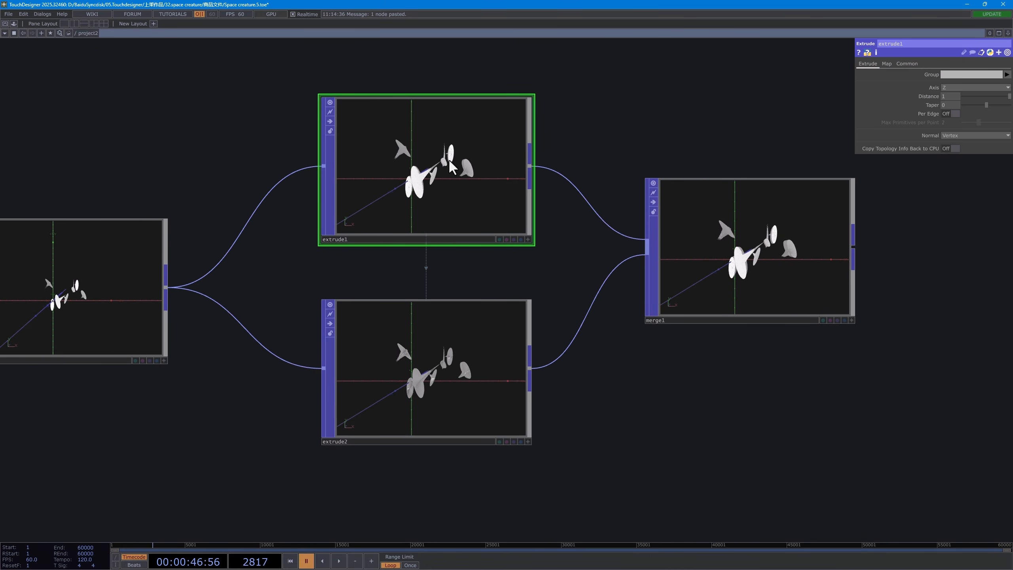
click(952, 86)
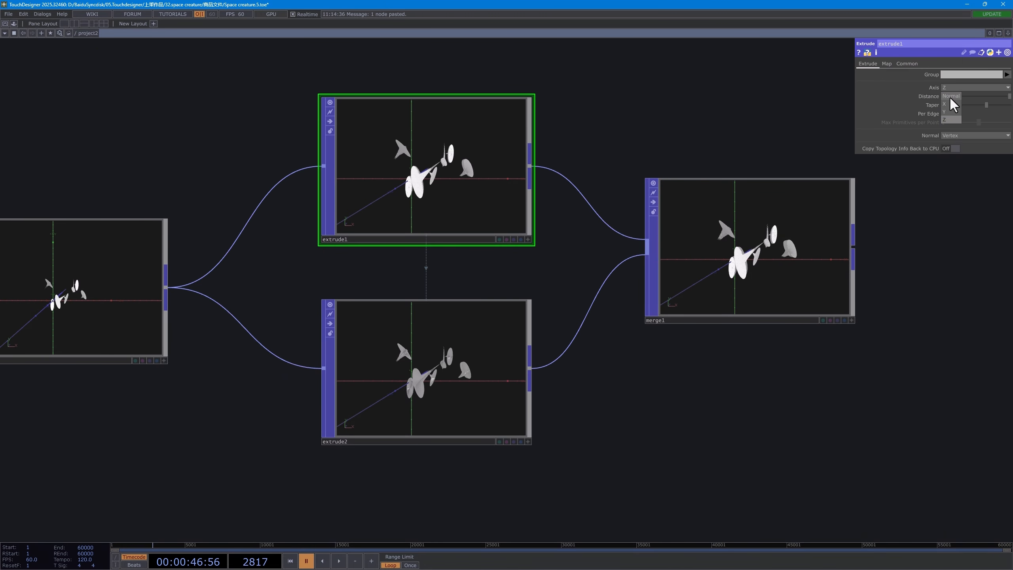
click(949, 98)
click(490, 348)
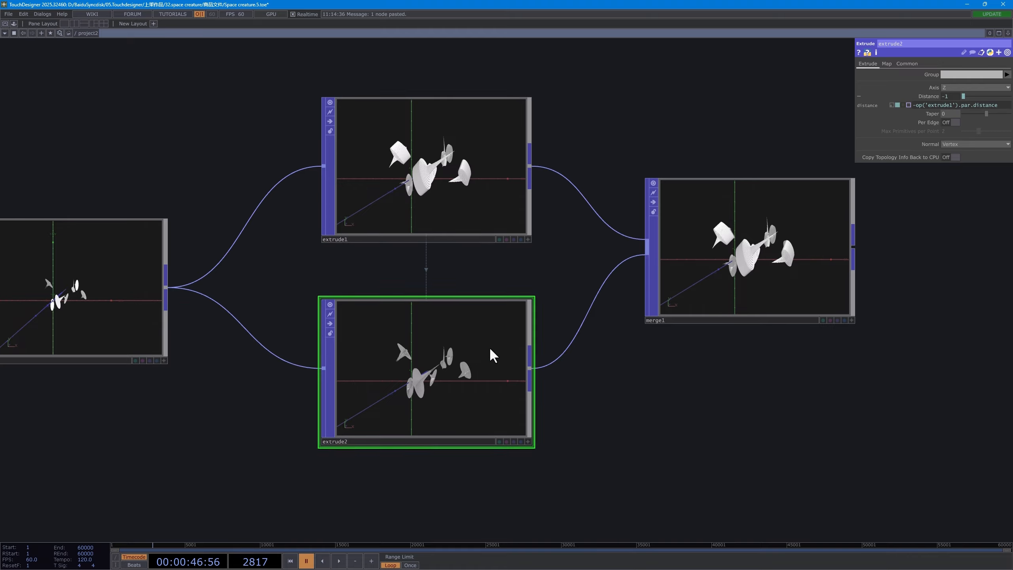
click(957, 87)
click(950, 94)
Step: Set extrude1's Distance to 0.005
click(495, 239)
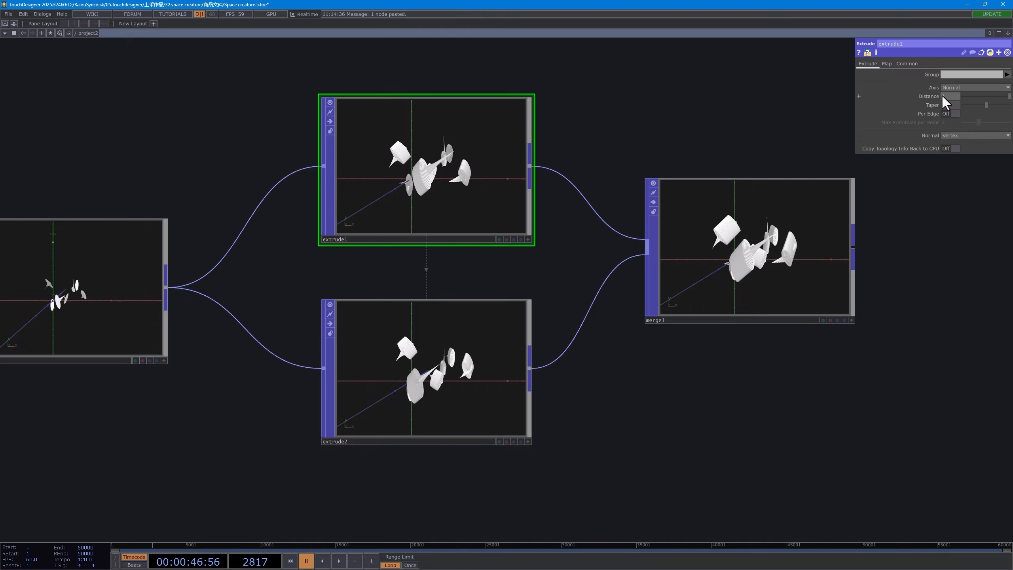
text(0.005)
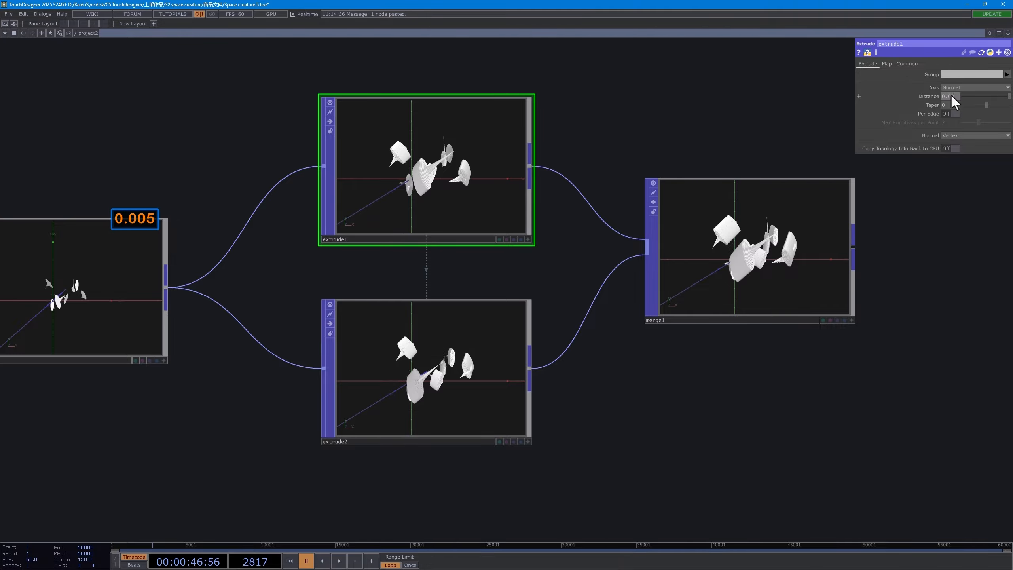
key(Return)
Step: Run the timeline in short bursts and examine the thickness of the extruded slices up close
scroll(482, 163, up, 3)
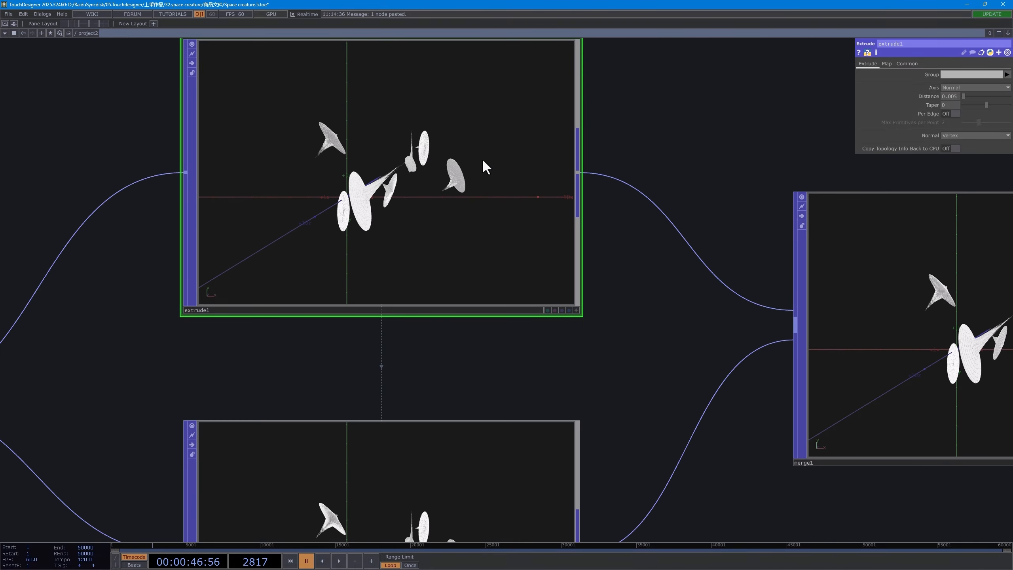
key(space)
scroll(512, 164, up, 5)
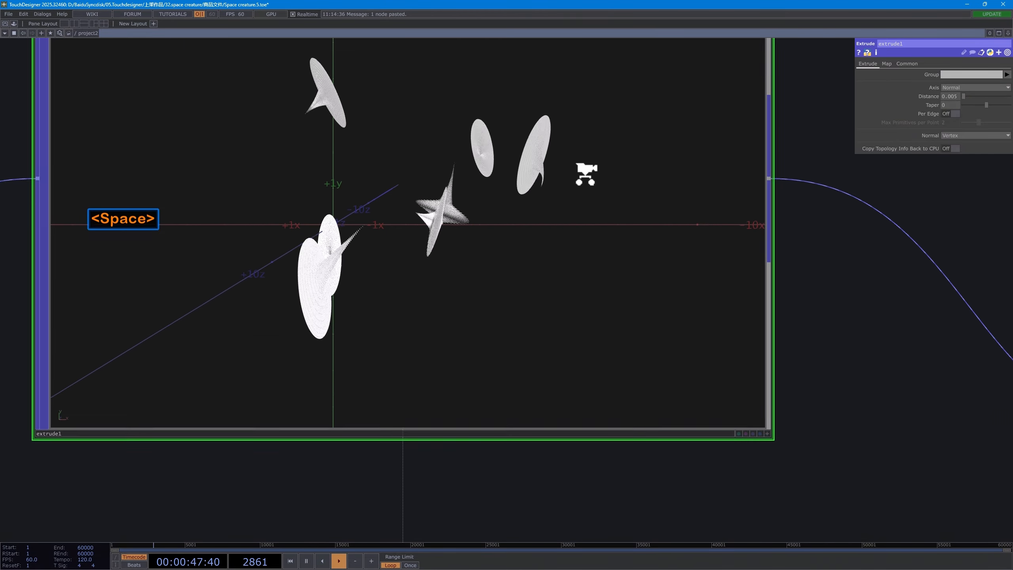
key(space)
scroll(578, 206, down, 10)
scroll(756, 242, up, 15)
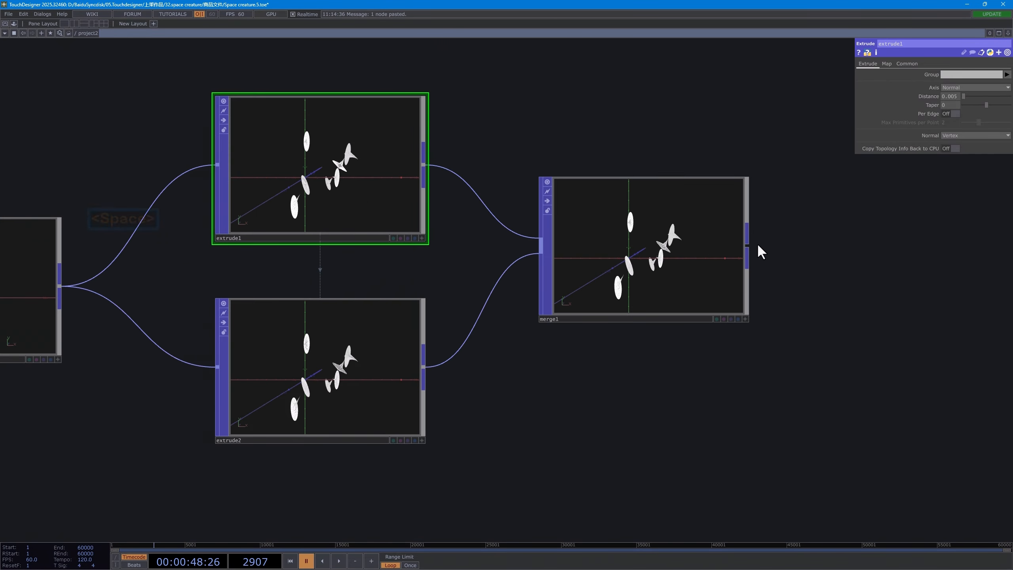
key(space)
key(space)
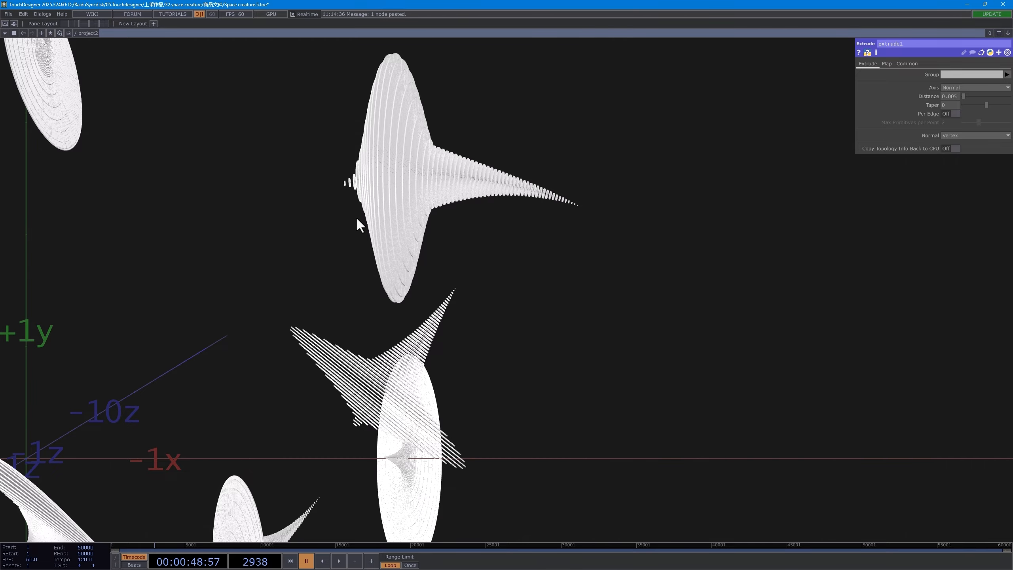
Step: Add a Geometry COMP connected to the output of merge1
scroll(356, 217, down, 15)
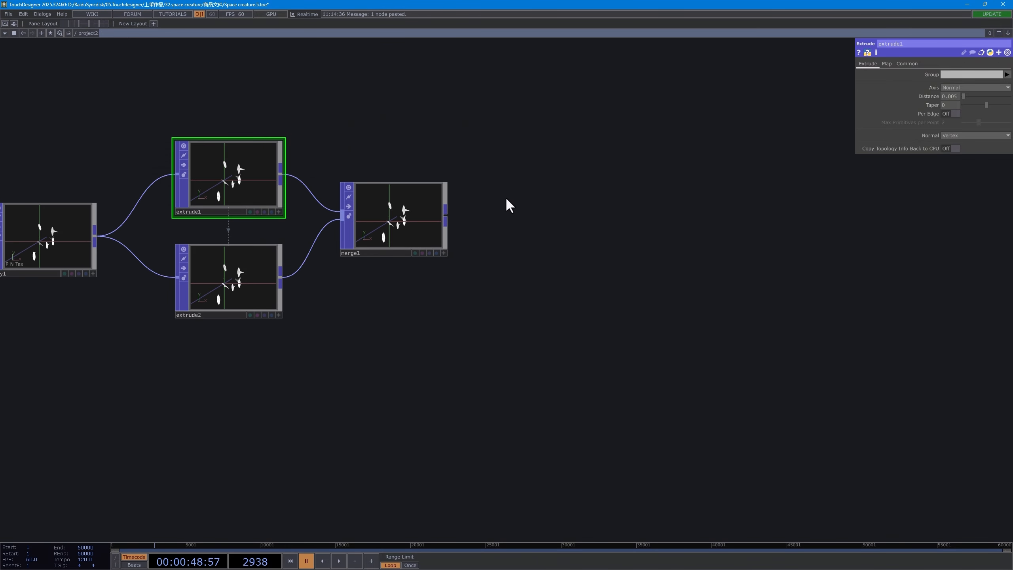
key(Tab)
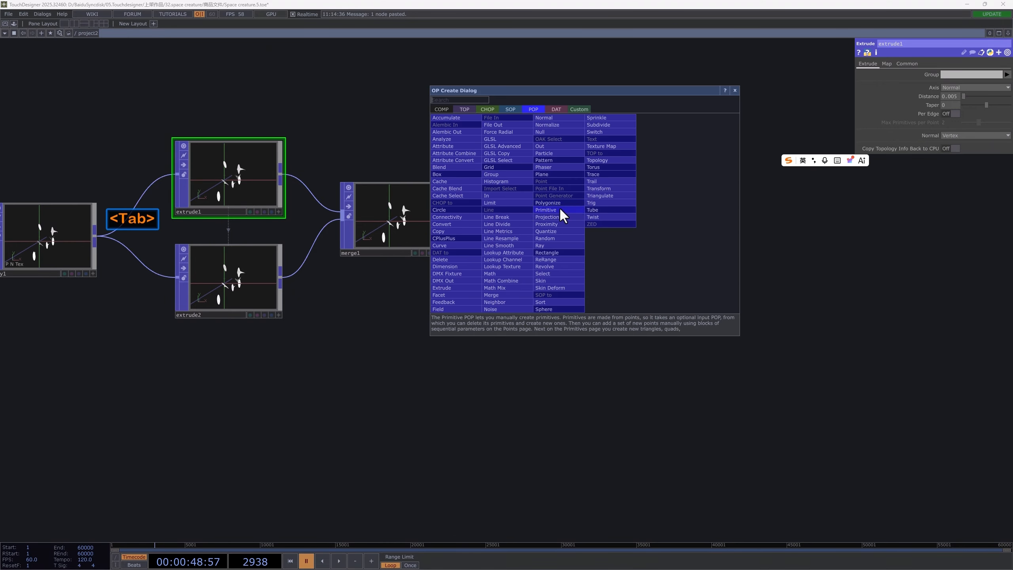
click(441, 108)
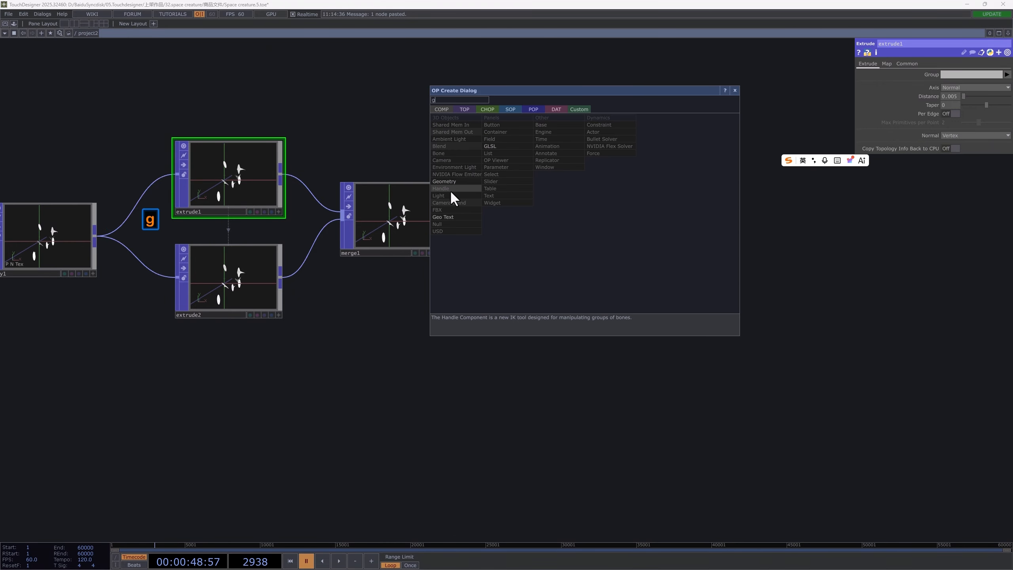
click(444, 182)
click(562, 205)
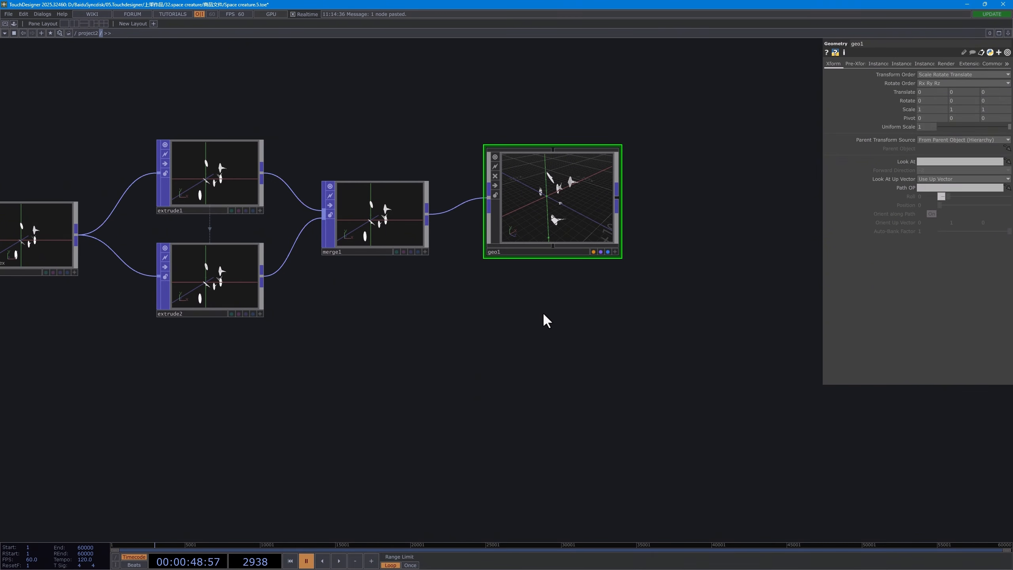
Step: Create a PBR material below geo1 with Roughness 0 and assign it to geo1
key(Tab)
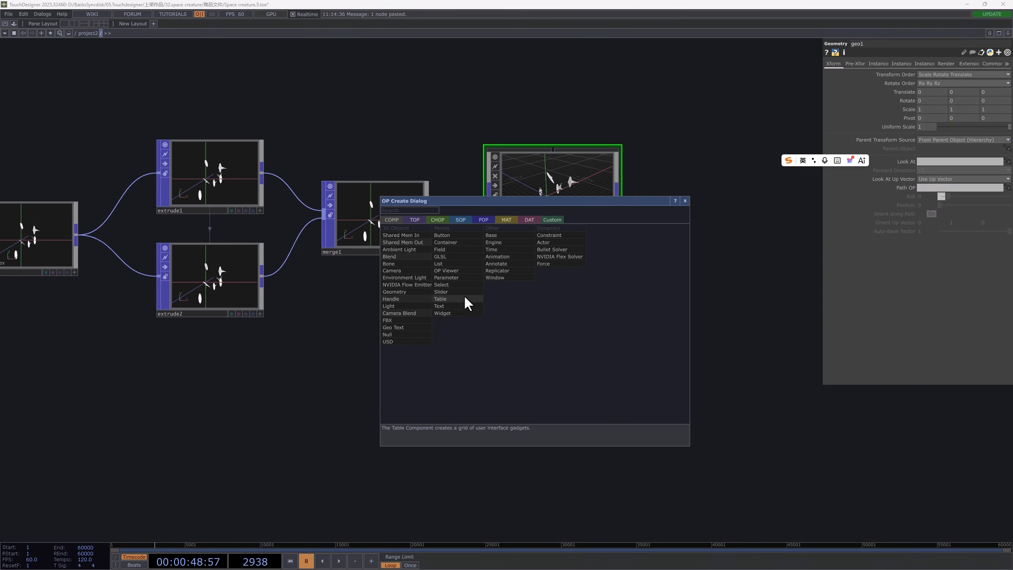
click(506, 220)
click(396, 276)
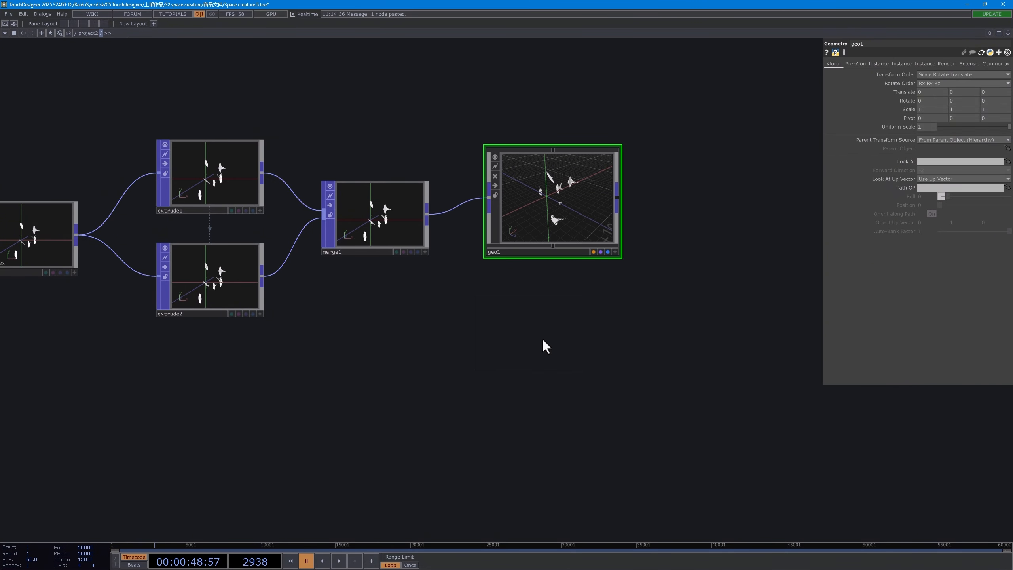
click(548, 340)
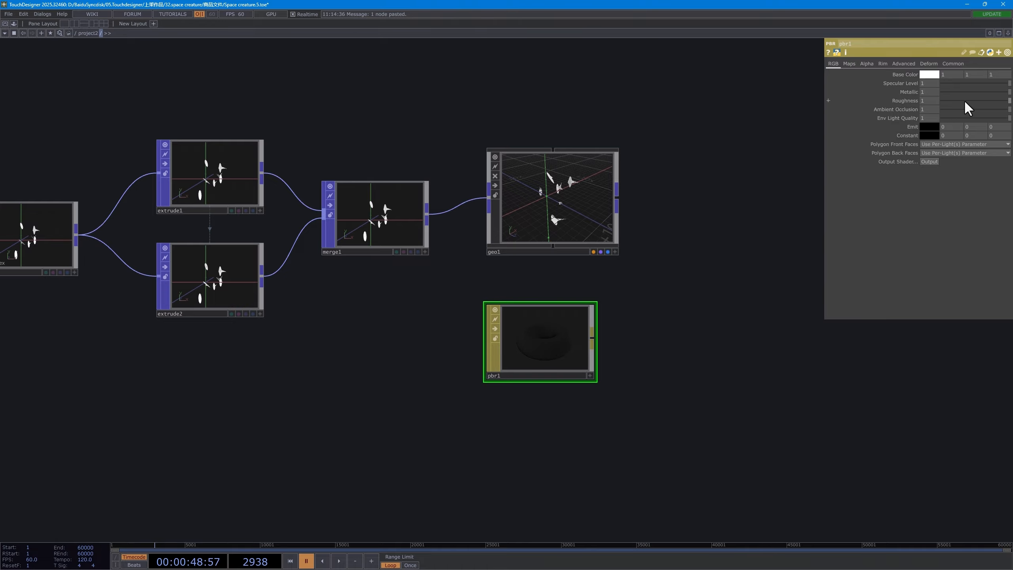
drag(975, 100, 942, 101)
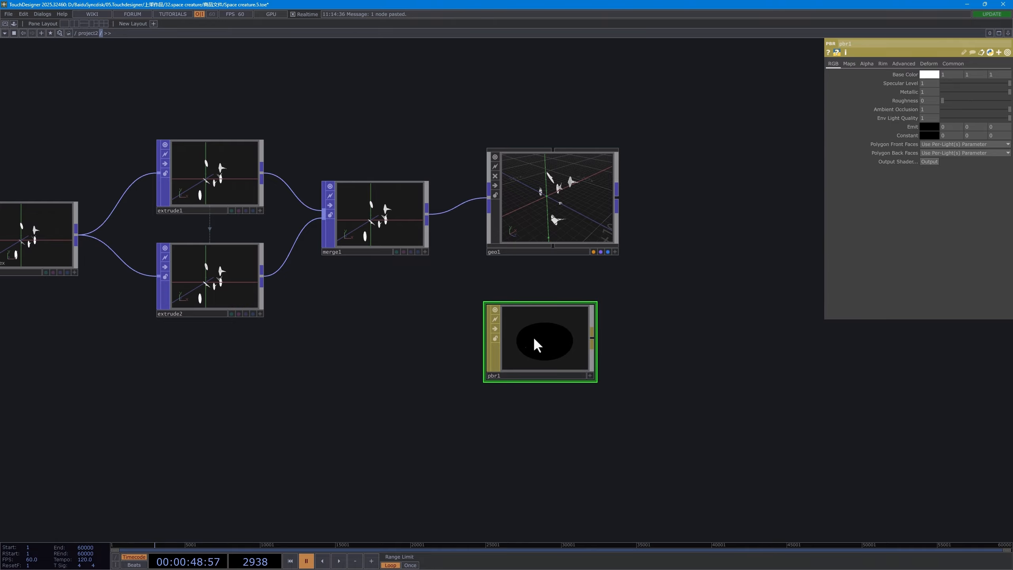
drag(536, 344, 542, 183)
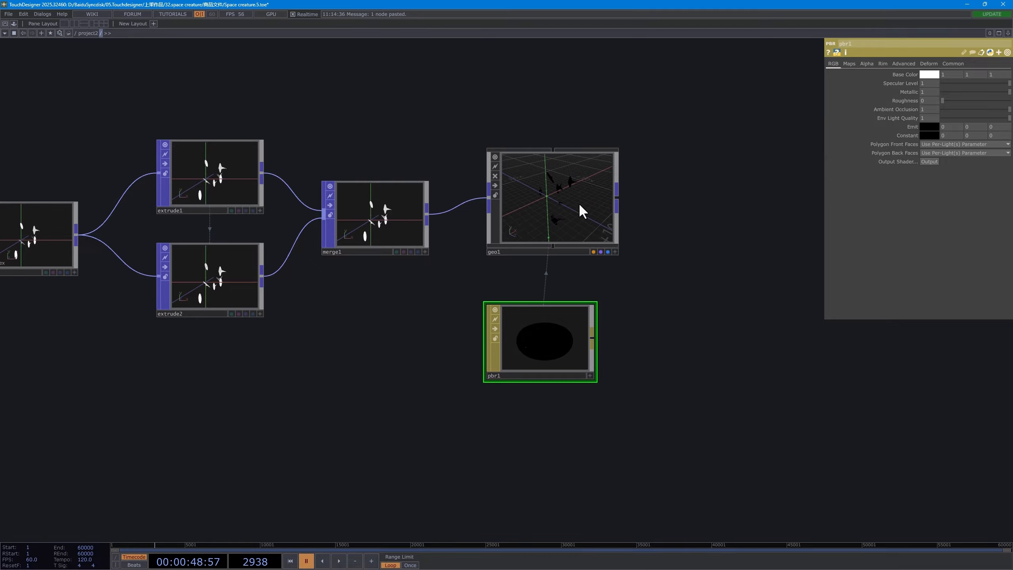
Step: Add a Render TOP in the empty network space beyond geo1
drag(620, 269, 506, 297)
drag(630, 183, 565, 200)
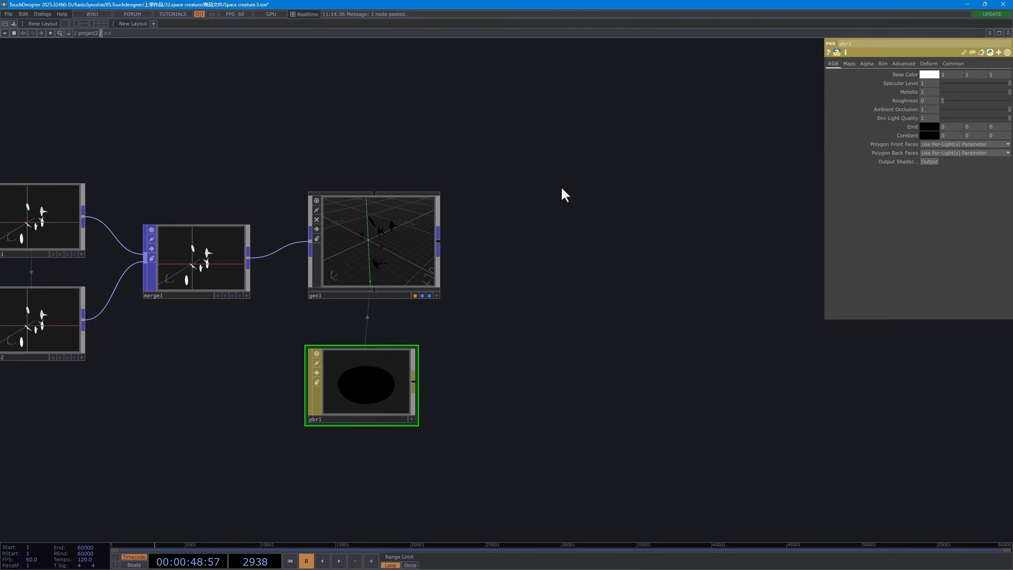
drag(550, 157, 514, 174)
key(Tab)
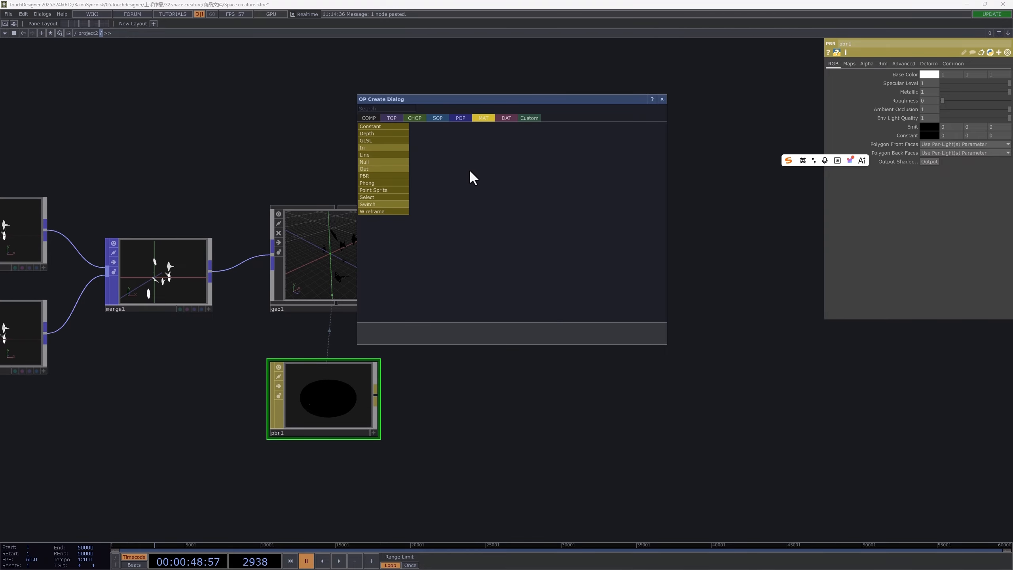
click(392, 118)
click(529, 227)
click(528, 225)
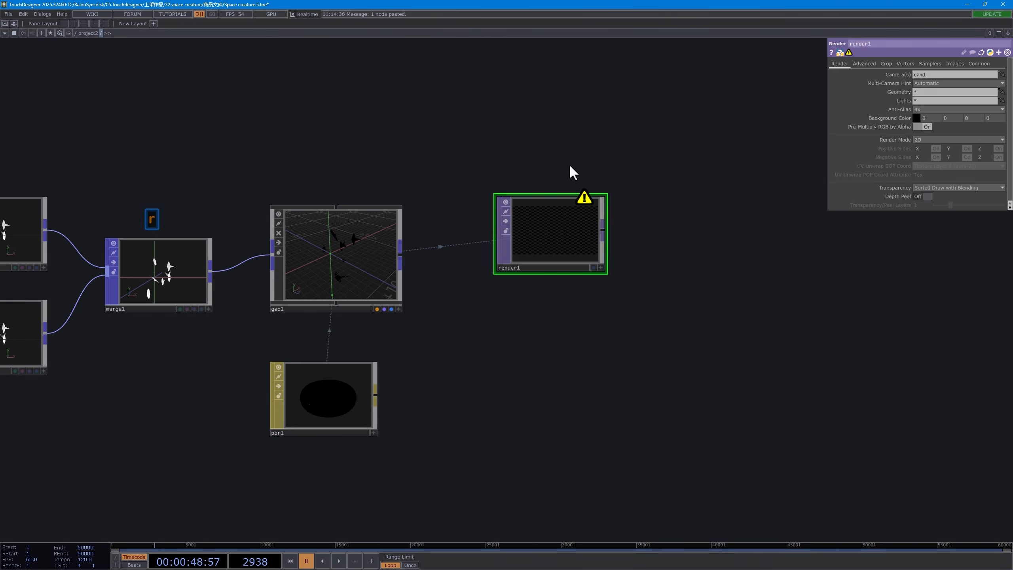
Step: Line render1 up with geo1 and set its render resolution to 2560 by 1440
drag(540, 229, 540, 249)
click(979, 63)
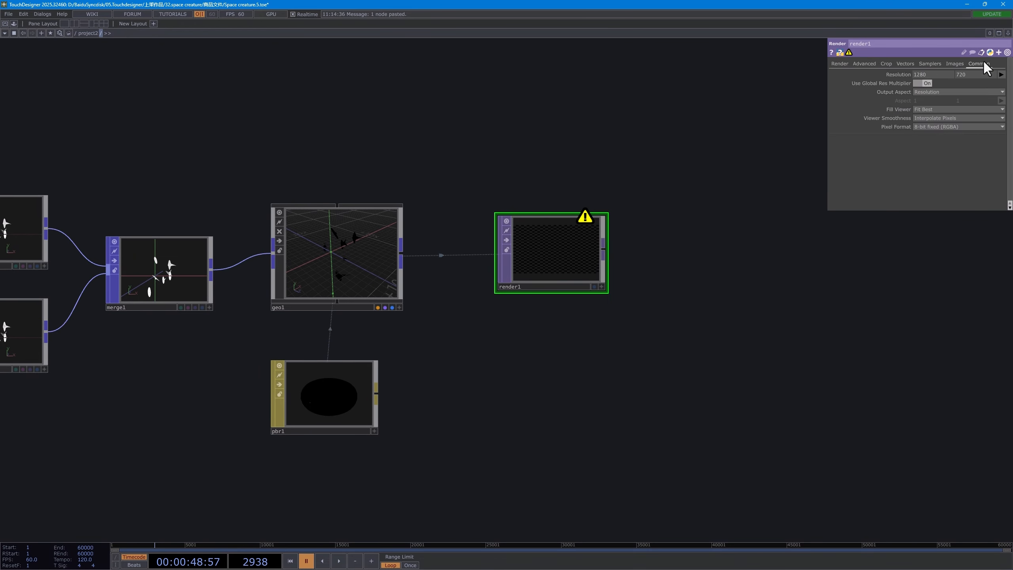
click(932, 74)
text(2560)
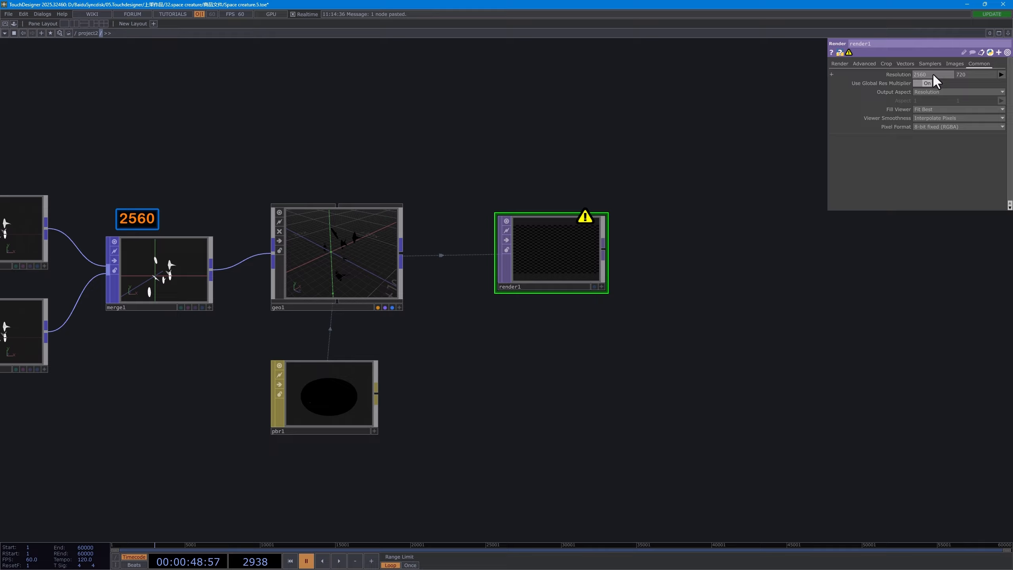
key(Tab)
text(1440)
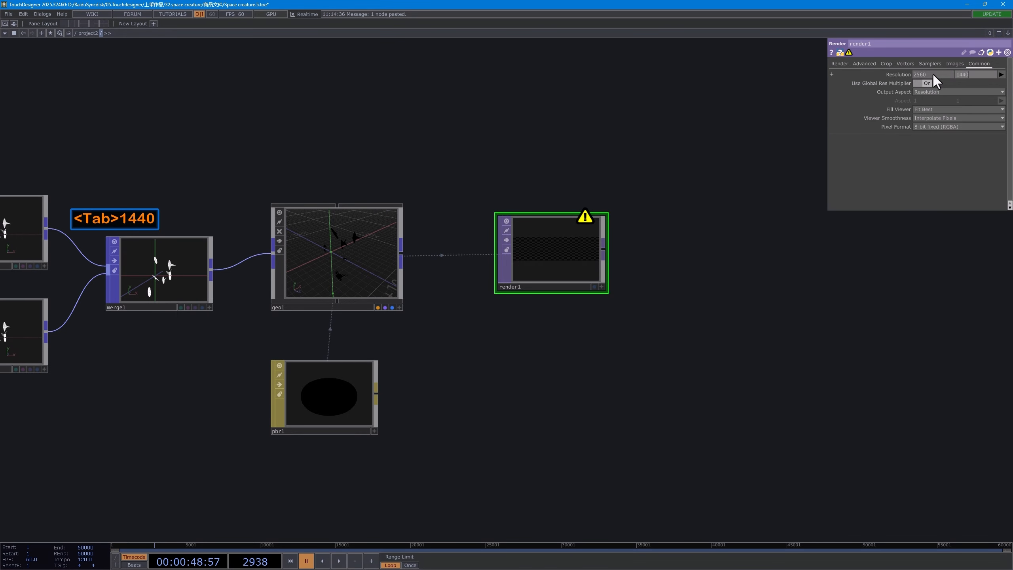
key(Return)
Step: Add a Camera COMP in the empty network space above render1
drag(606, 113, 565, 156)
key(Escape)
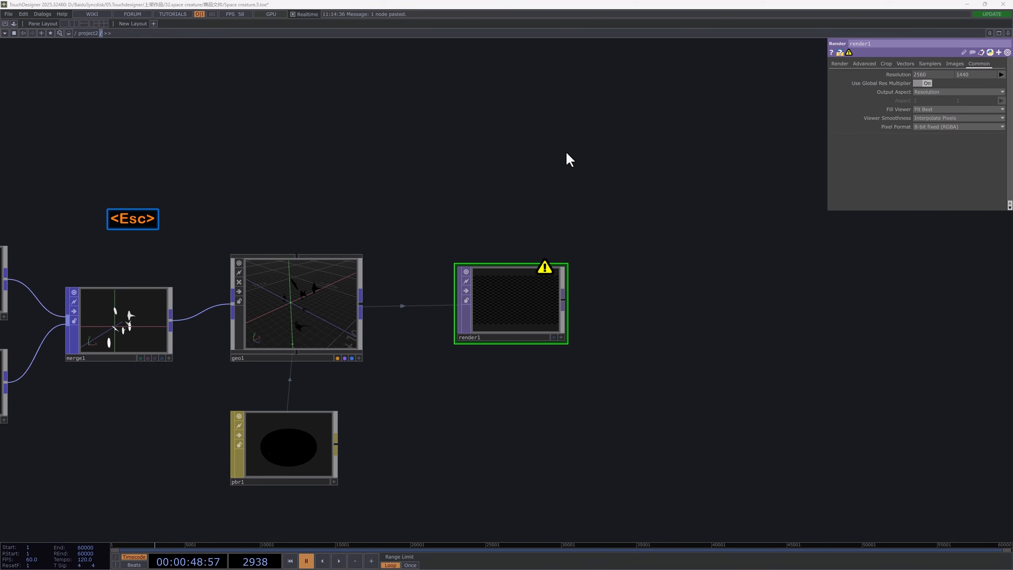
double_click(565, 156)
text(ca)
click(421, 50)
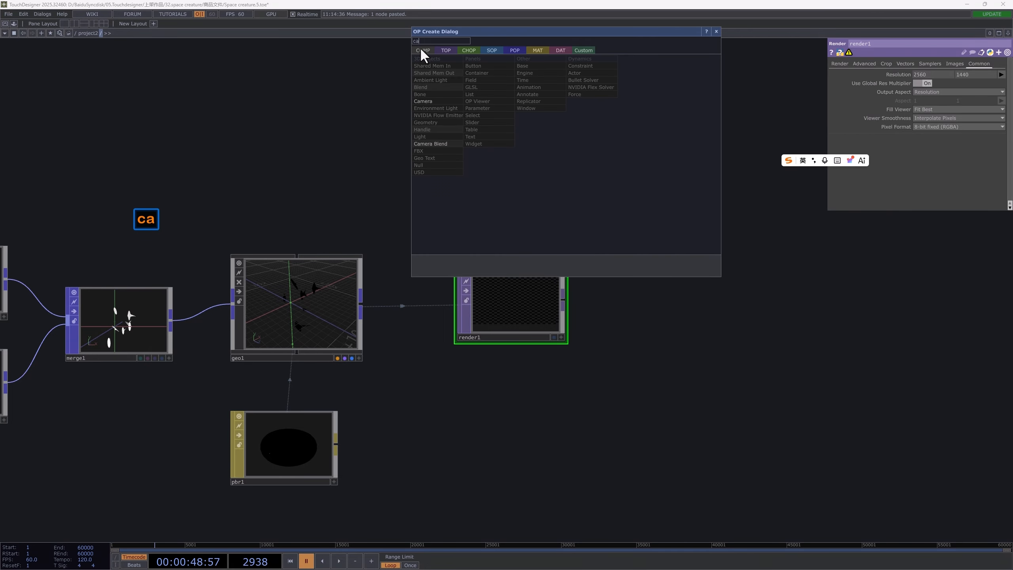
click(435, 146)
key(Escape)
double_click(499, 137)
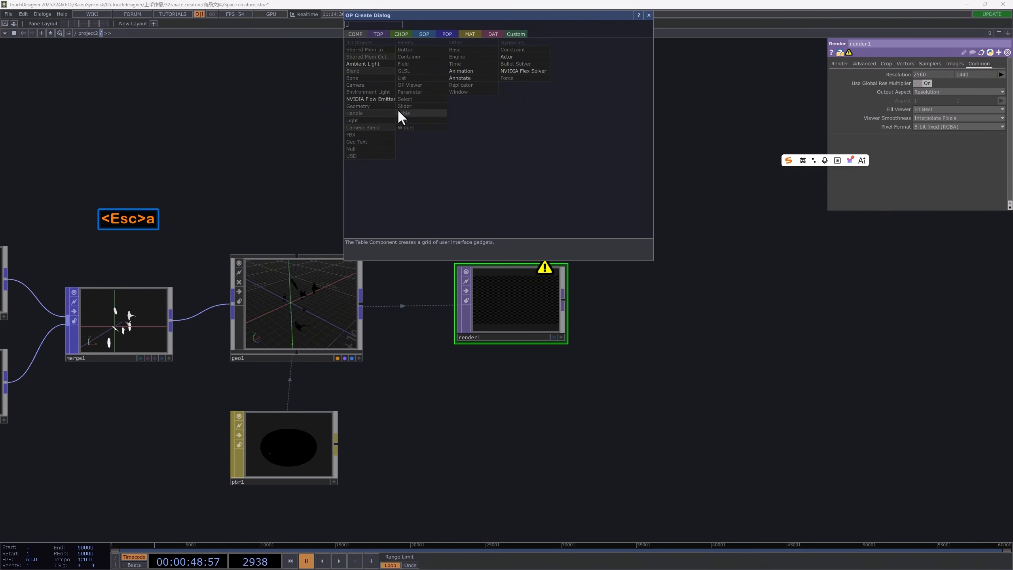
click(362, 89)
click(606, 131)
drag(555, 235, 595, 194)
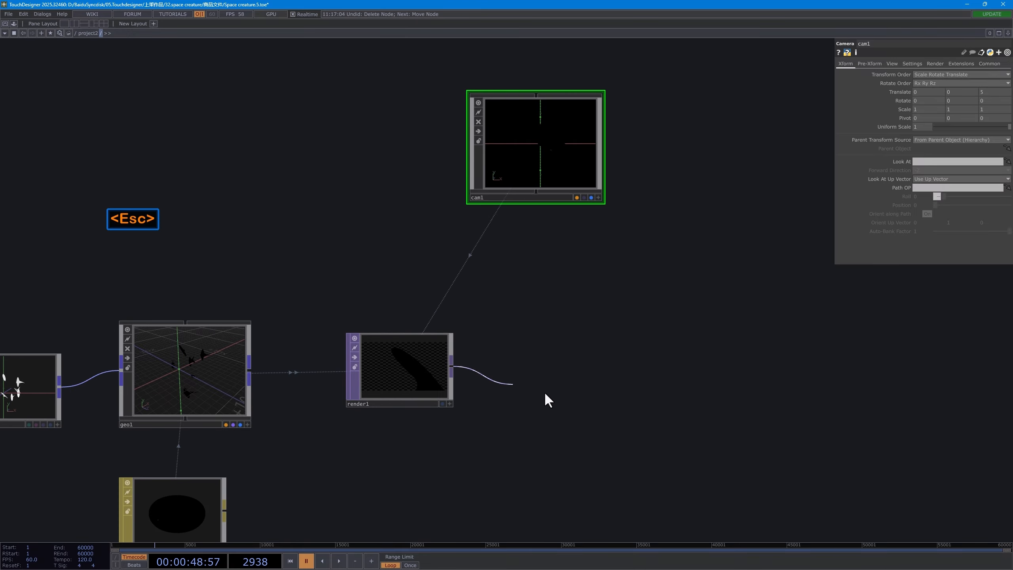
Step: Add an Out TOP fed by render1, placed well away from it to leave room between them
key(Tab)
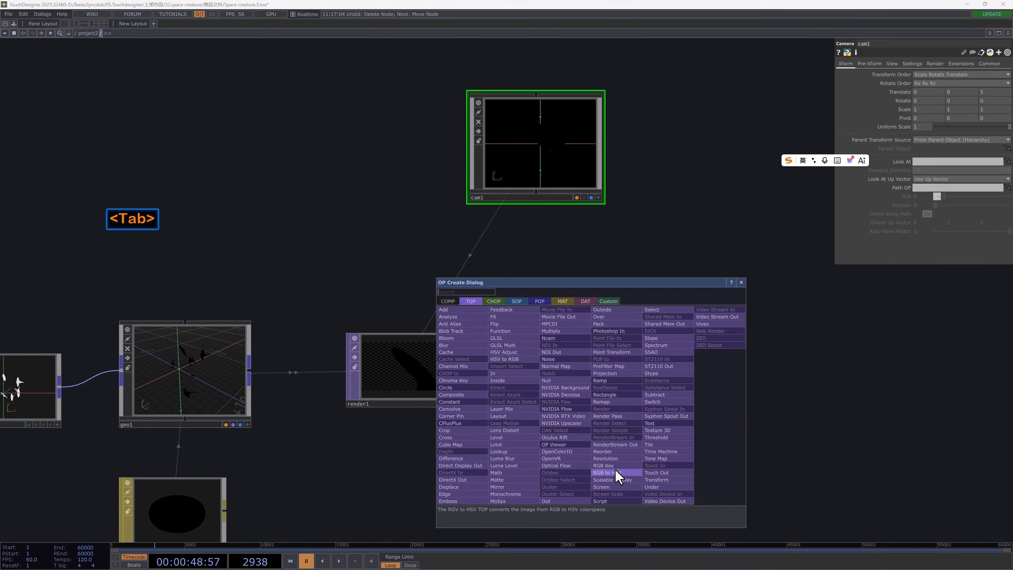
click(559, 501)
click(756, 361)
drag(756, 361, 880, 361)
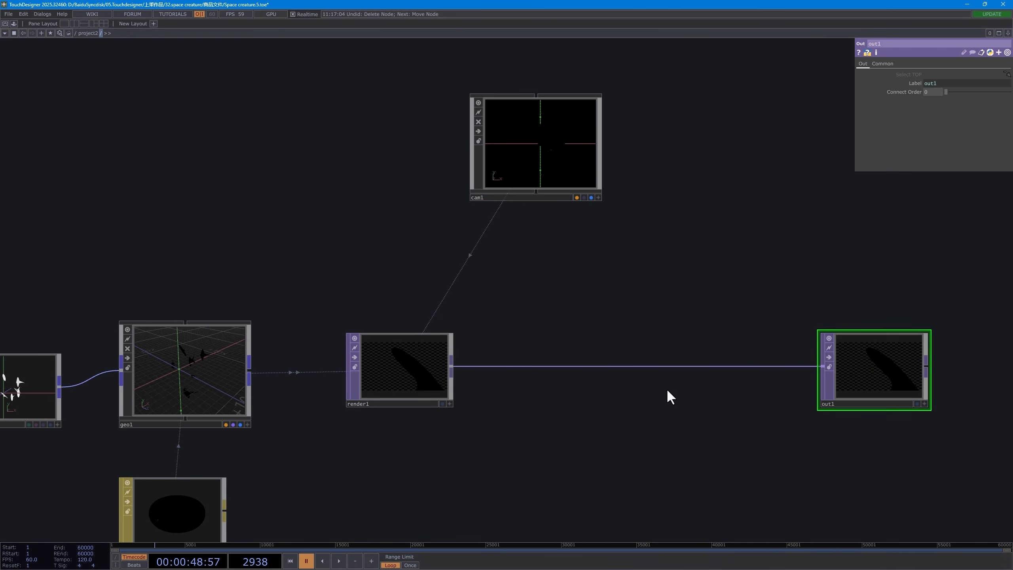
Step: Insert an RGB Key TOP into the connection between render1 and out1
right_click(671, 366)
click(691, 354)
text(r)
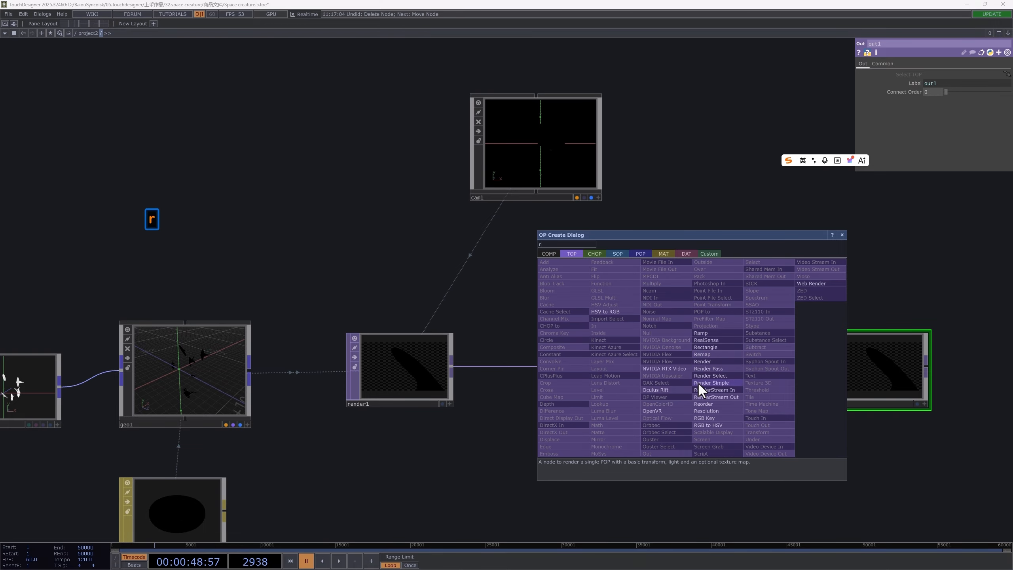
text(g)
click(710, 418)
click(710, 389)
drag(724, 384, 717, 365)
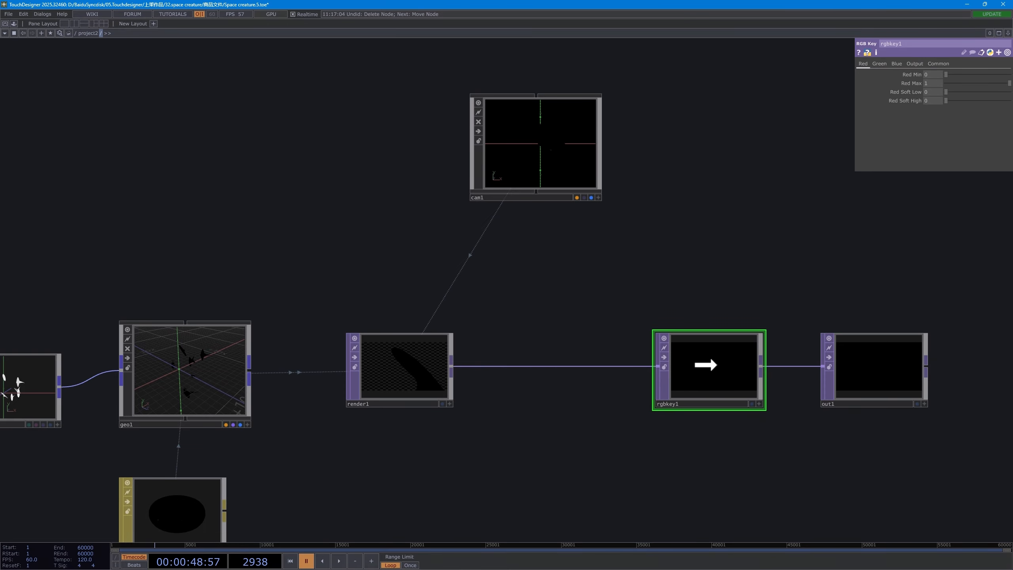
Step: Move out1 a little further from rgbkey1 and display its image as the network background
drag(872, 372, 894, 371)
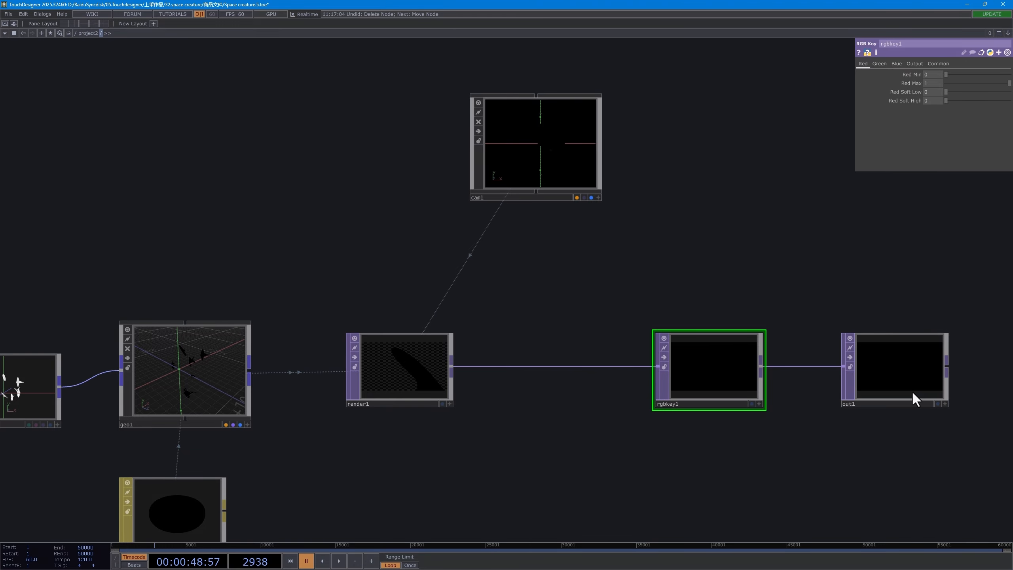
drag(951, 449, 848, 293)
key(d)
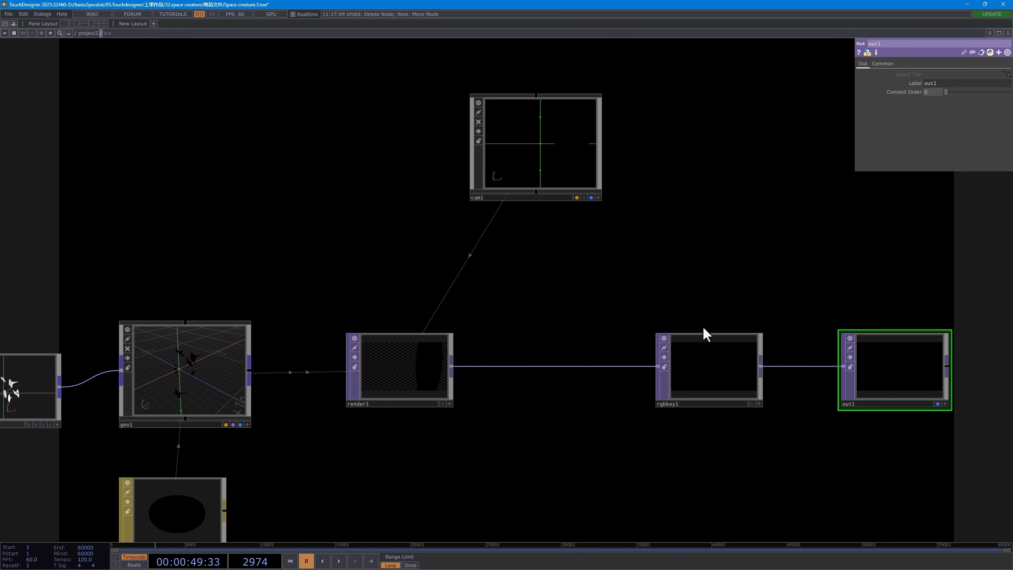
Step: Add an Environment Light COMP above render1, beside cam1
scroll(563, 283, down, 3)
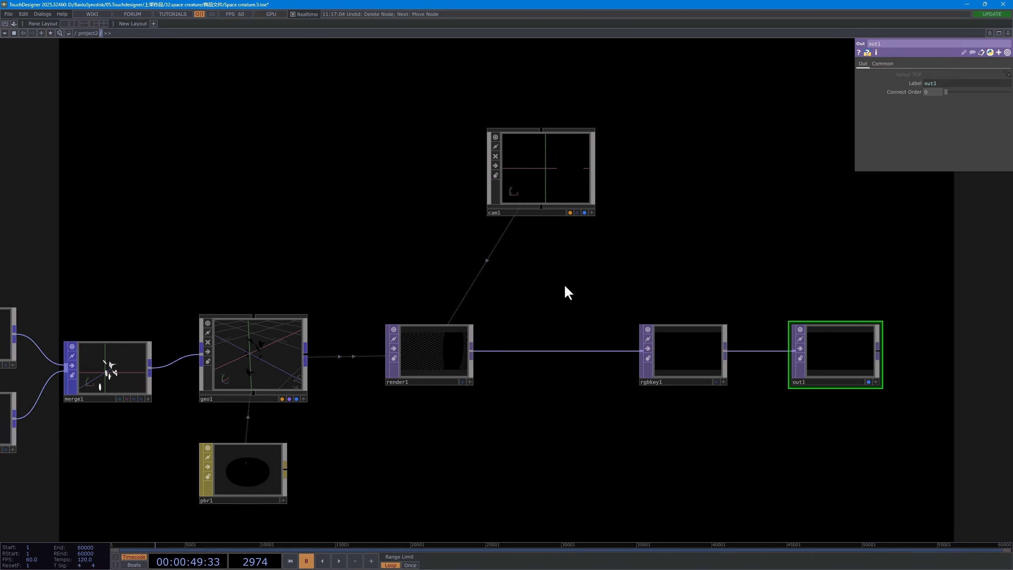
drag(564, 192, 623, 210)
drag(410, 198, 439, 281)
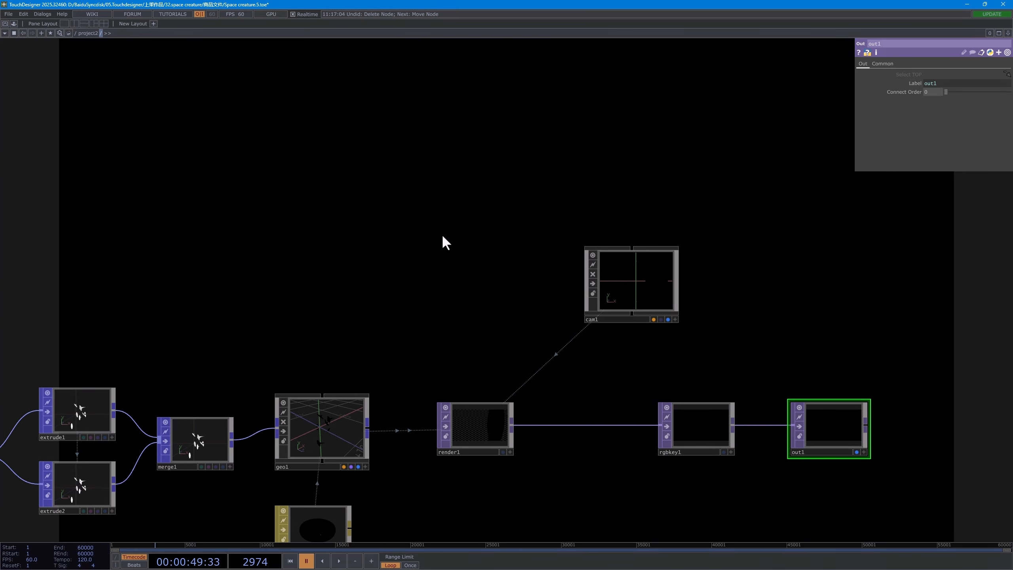
key(Tab)
click(299, 131)
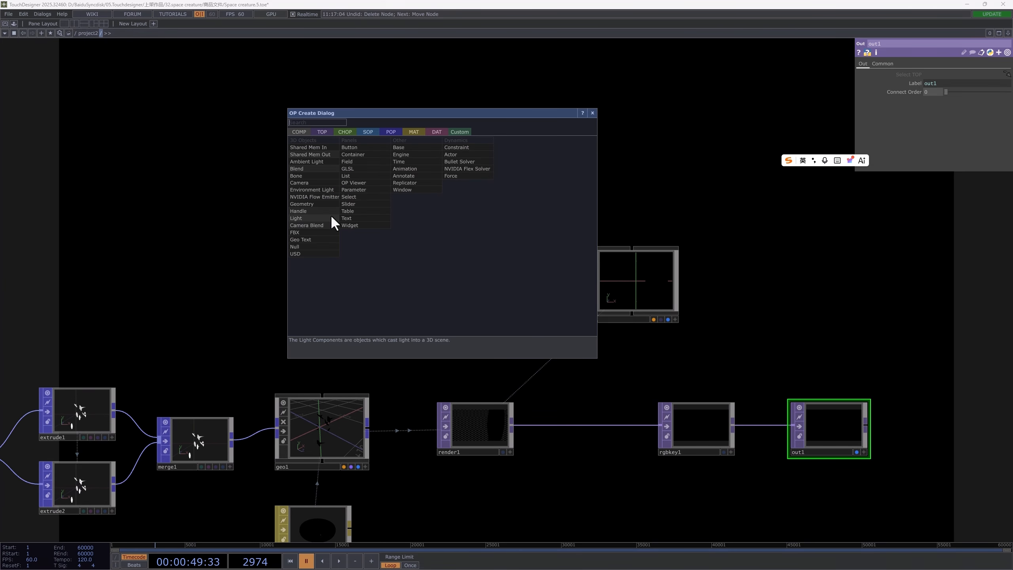
click(321, 189)
click(464, 279)
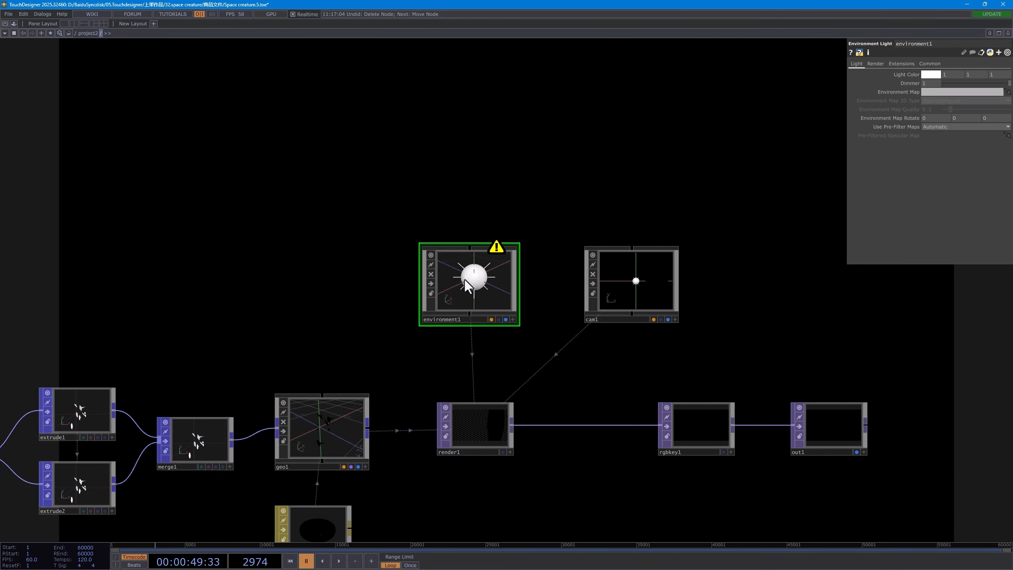
Step: Add a Movie File In TOP directly above environment1
key(Tab)
click(375, 48)
click(473, 57)
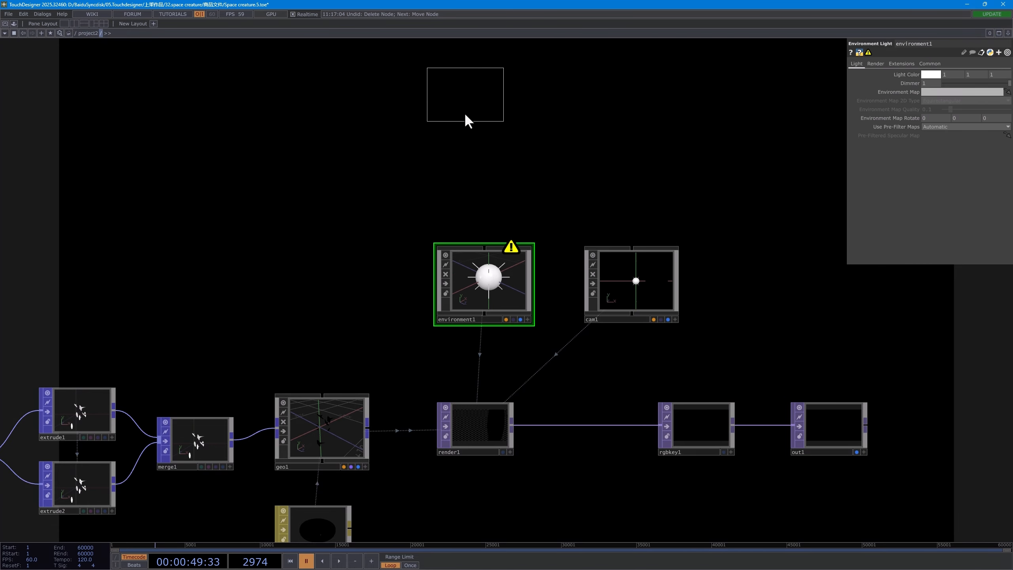
click(481, 176)
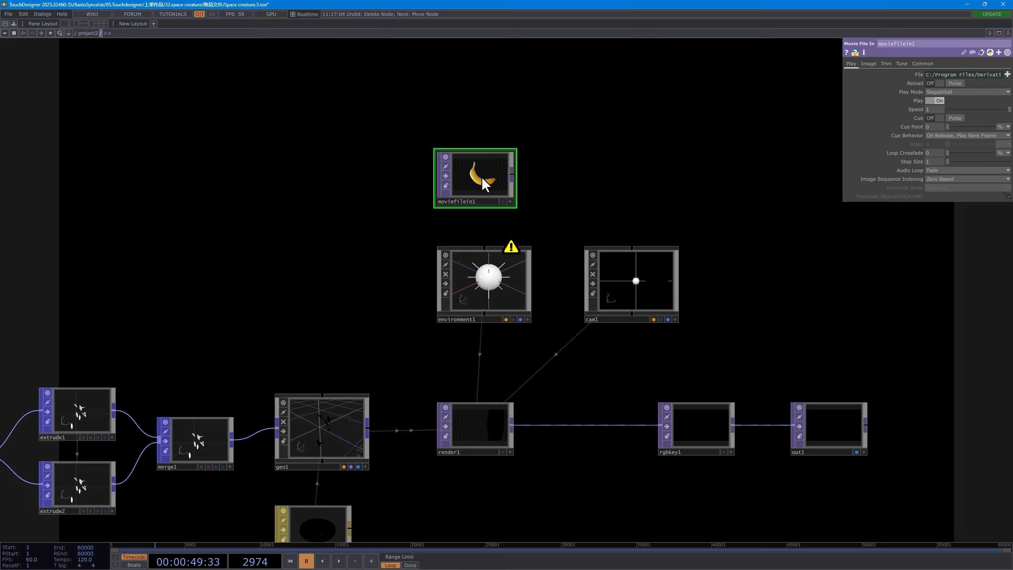
Step: Load JJI54558909476.hdr from the 32.space creature project's 商品文件 folder into moviefilein1
click(1007, 74)
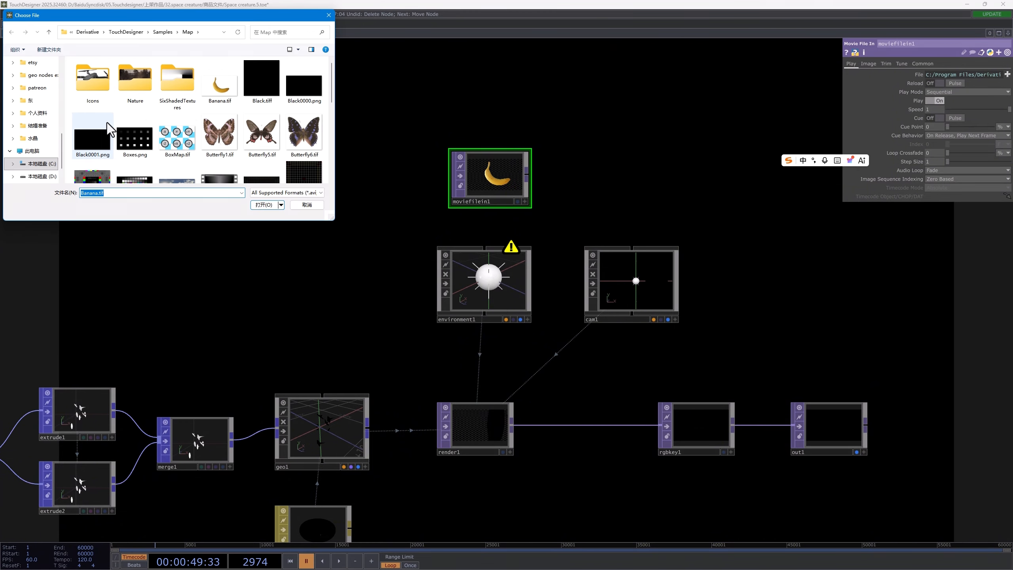
scroll(47, 142, up, 3)
click(40, 125)
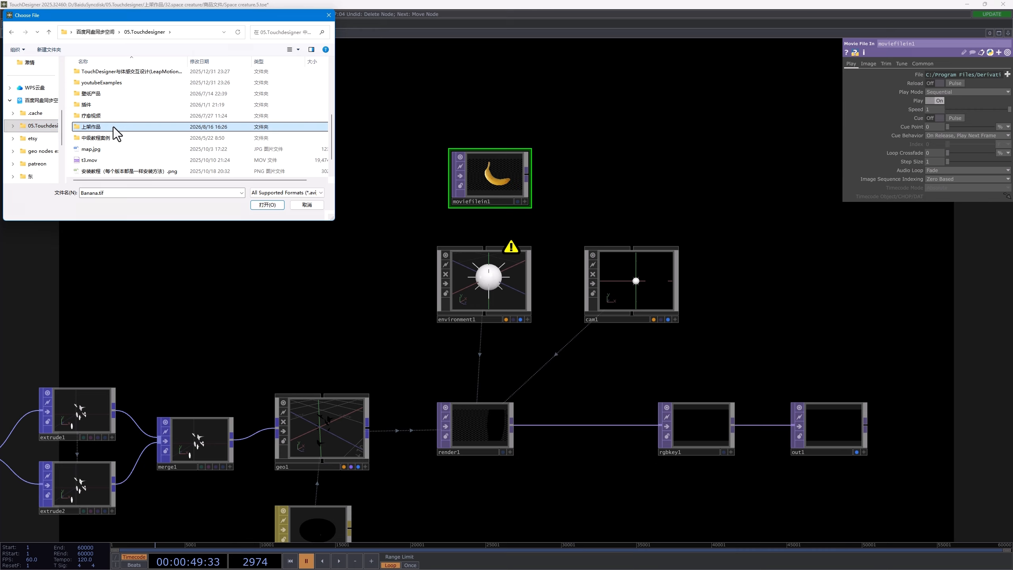
double_click(113, 127)
scroll(145, 122, down, 10)
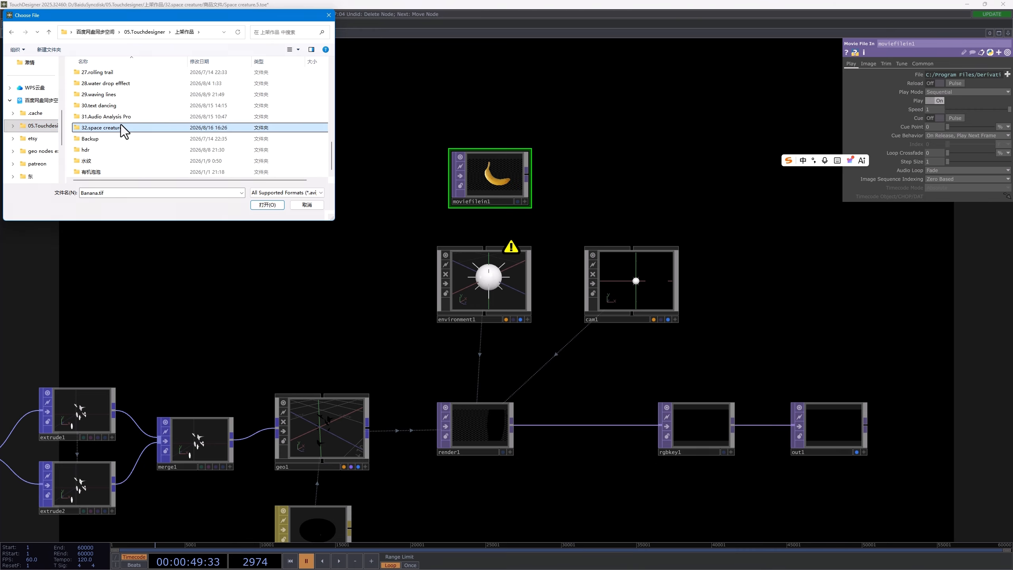
double_click(121, 125)
double_click(102, 85)
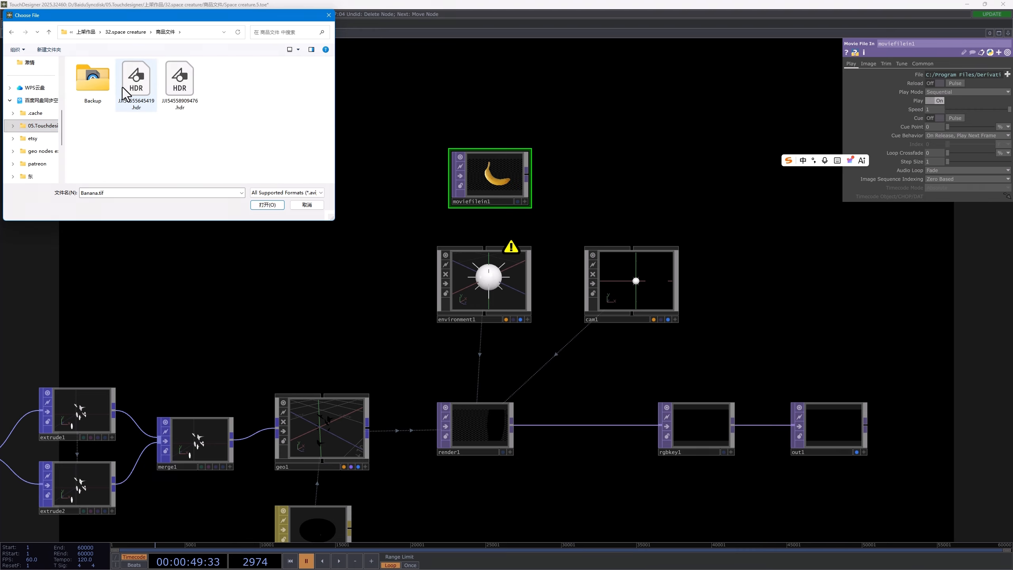
double_click(179, 80)
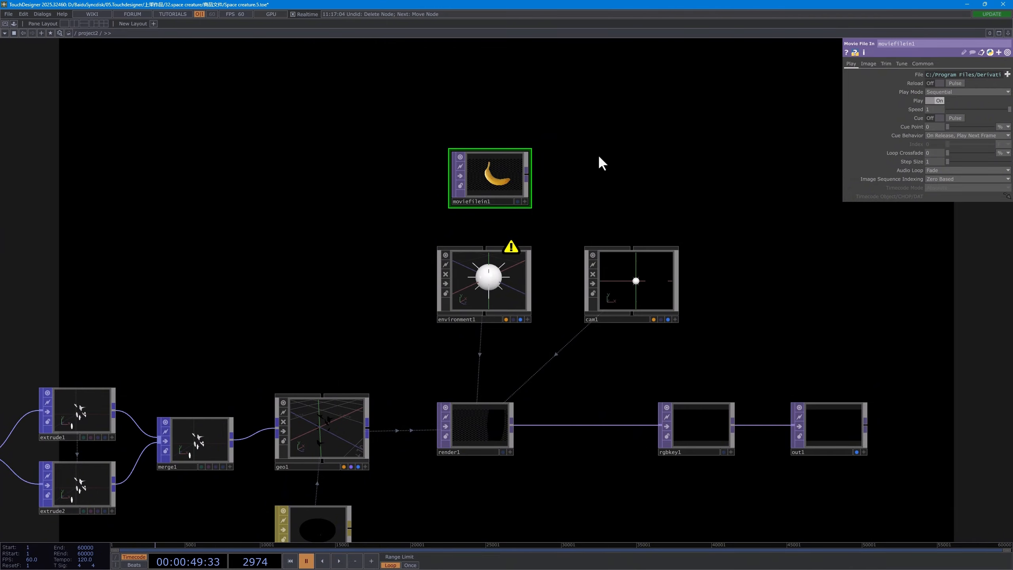
Step: Inspect the loaded HDR image up close and assign moviefilein1 as environment1's Environment Map
scroll(489, 170, up, 8)
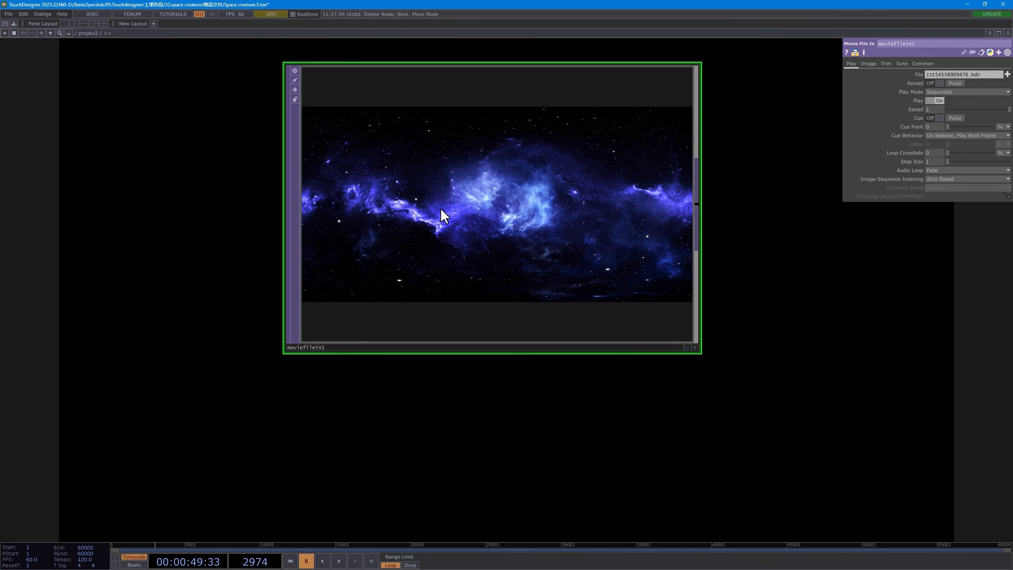
scroll(468, 176, up, 5)
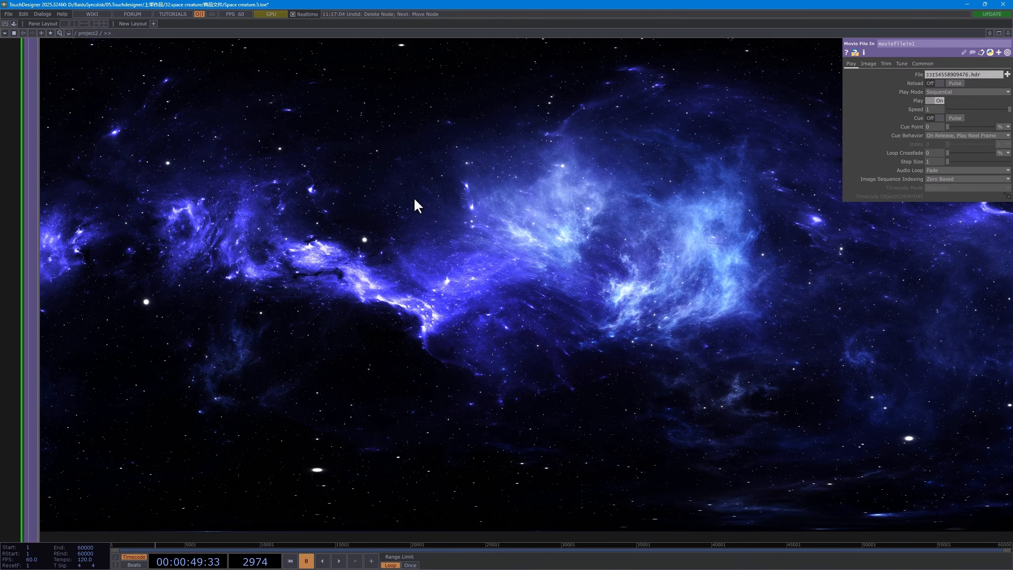
scroll(346, 209, down, 3)
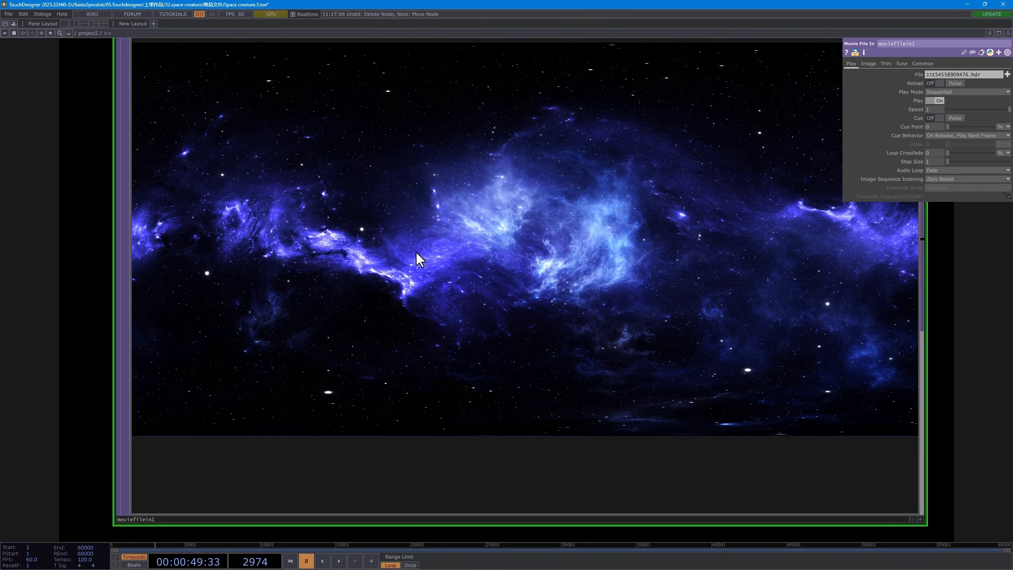
scroll(416, 253, down, 5)
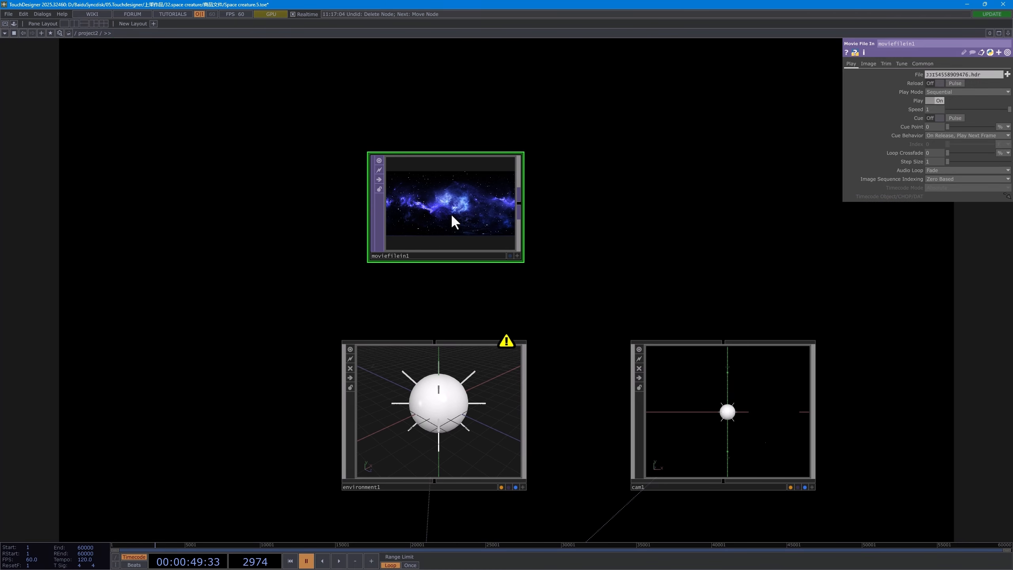
drag(451, 216, 453, 358)
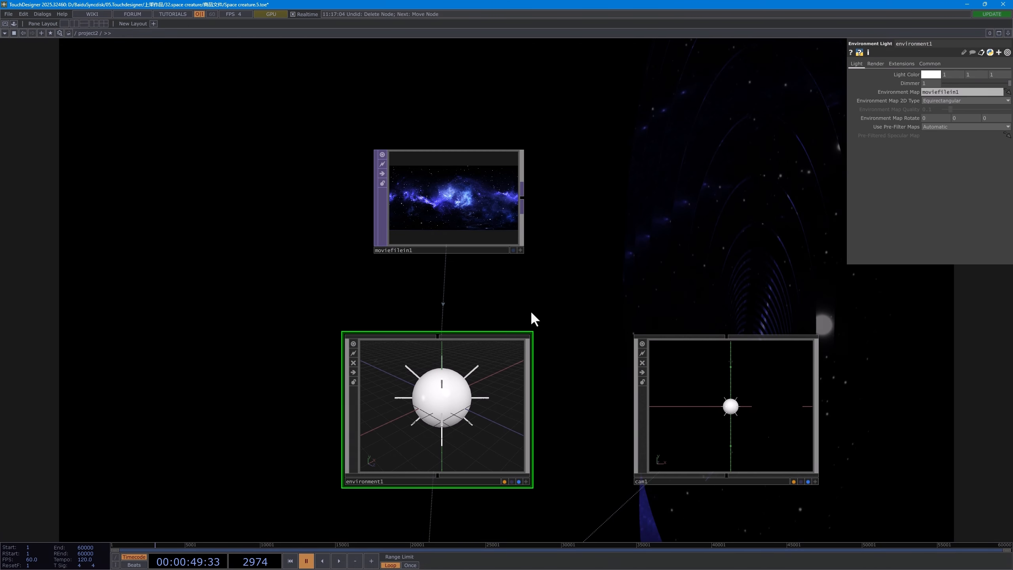
Step: Set environment1's Dimmer to 7 and run the timeline briefly to preview the lit creatures
drag(530, 311, 536, 309)
scroll(602, 285, down, 4)
drag(696, 214, 639, 216)
key(space)
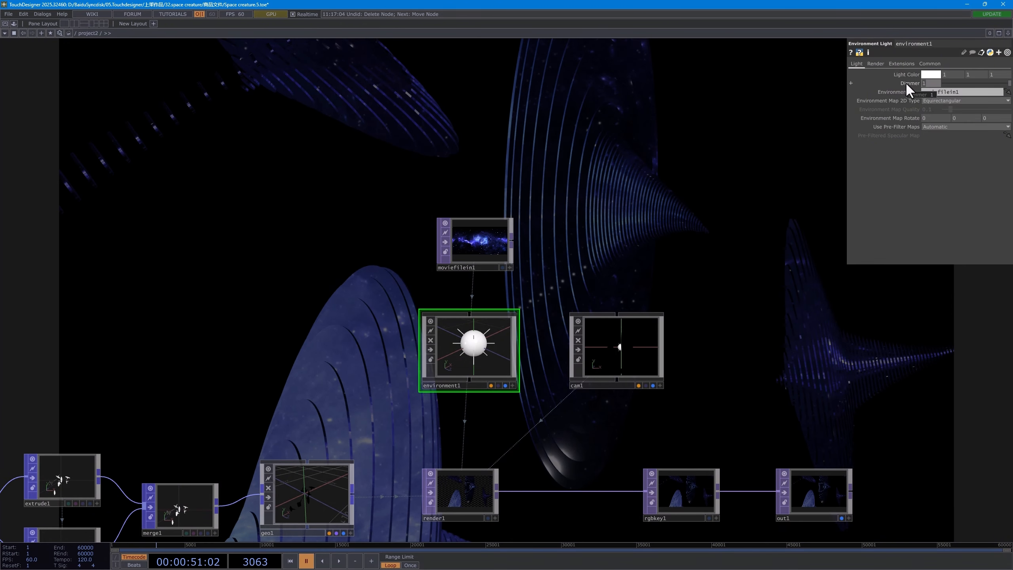
text(7)
key(Return)
key(space)
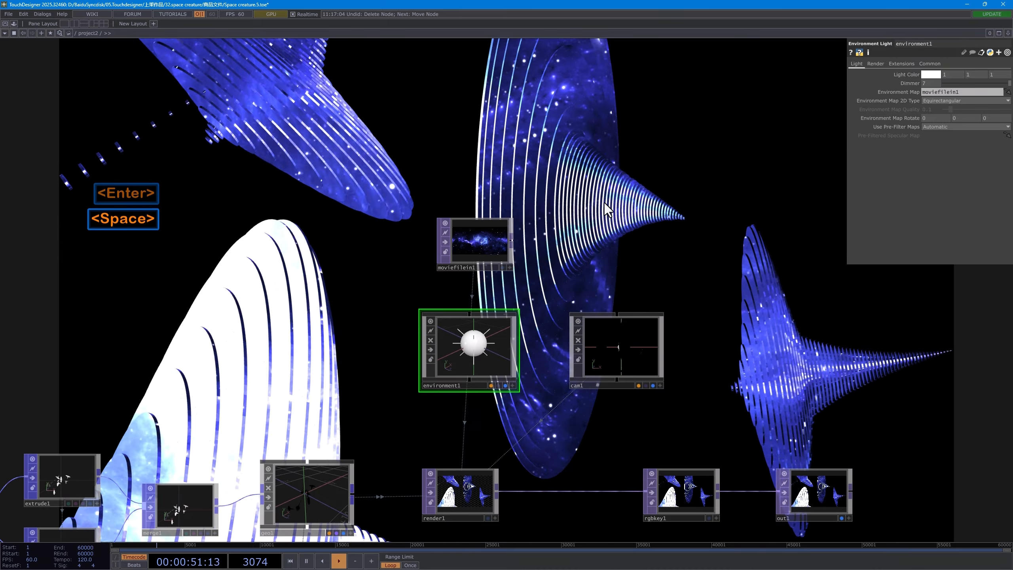
key(space)
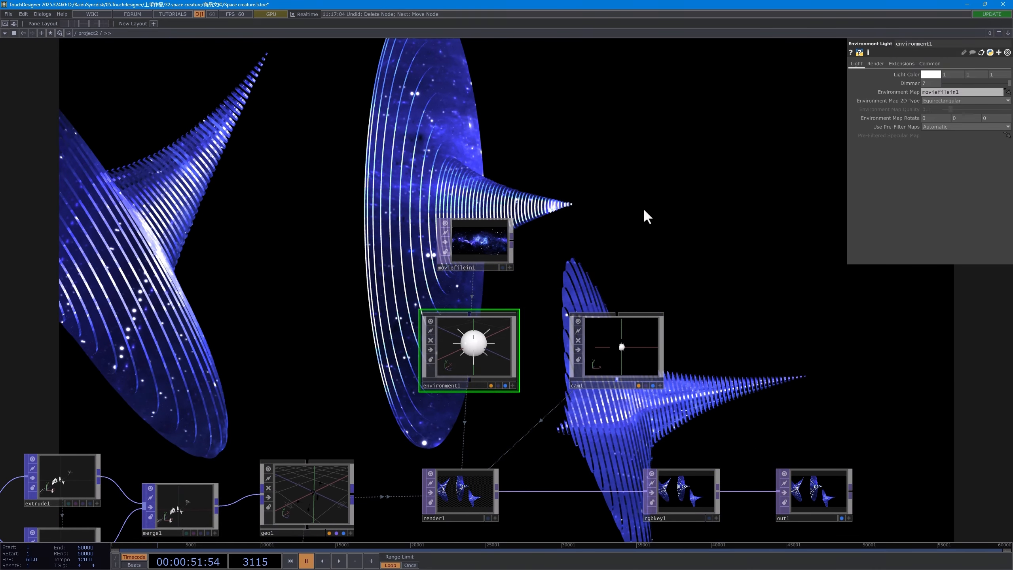
Step: Move cam1 back by setting its Z translation to 14
drag(633, 299, 625, 264)
click(624, 292)
drag(685, 141, 646, 144)
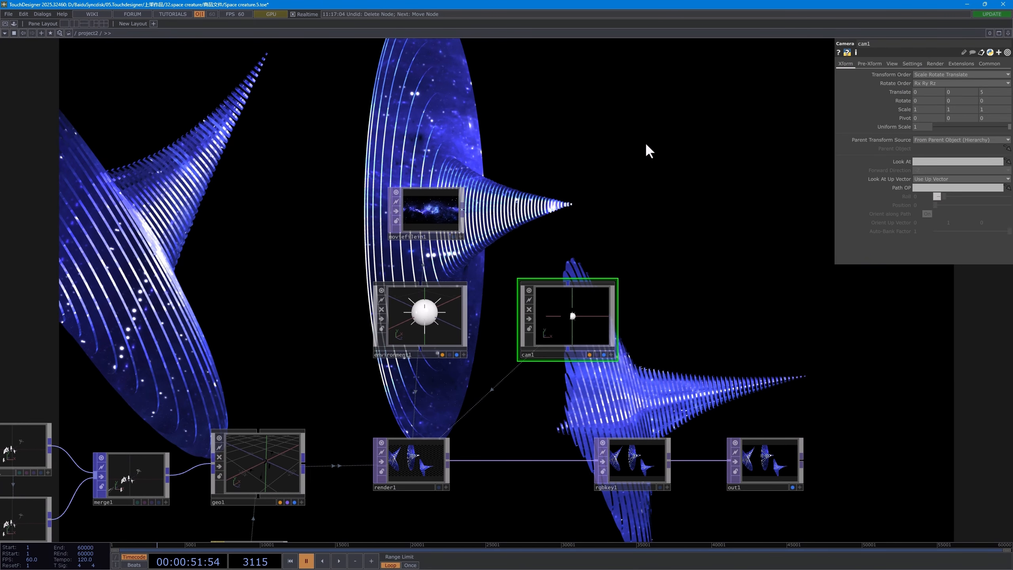
click(993, 92)
text(14)
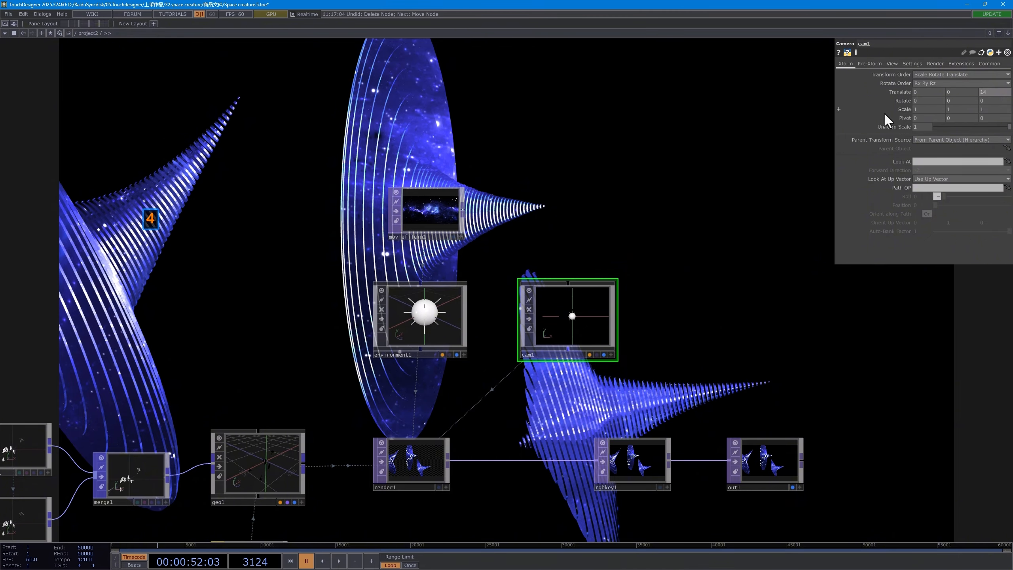
key(Return)
scroll(530, 248, down, 3)
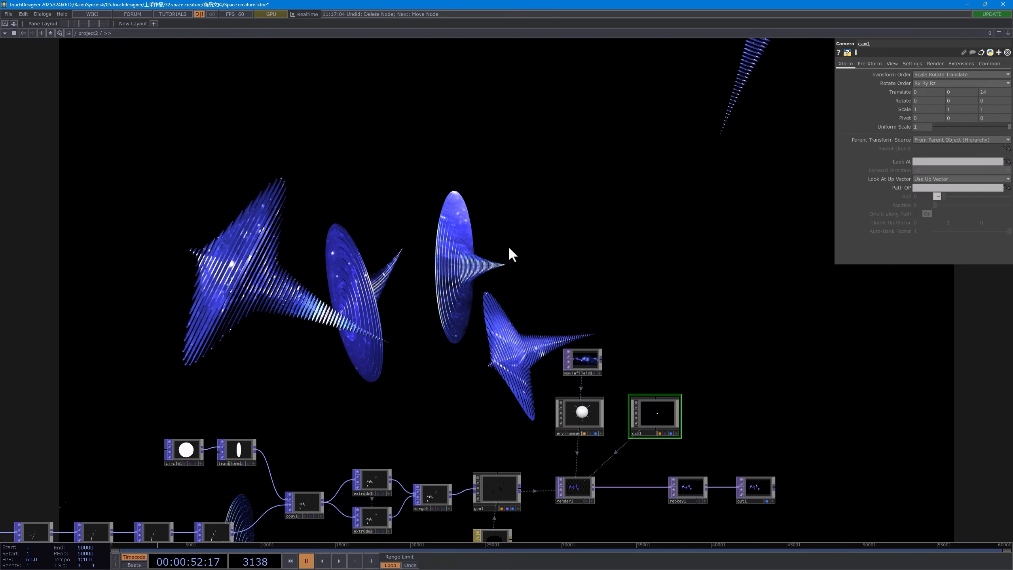
Step: Run the timeline briefly to preview the creatures from the repositioned camera
key(space)
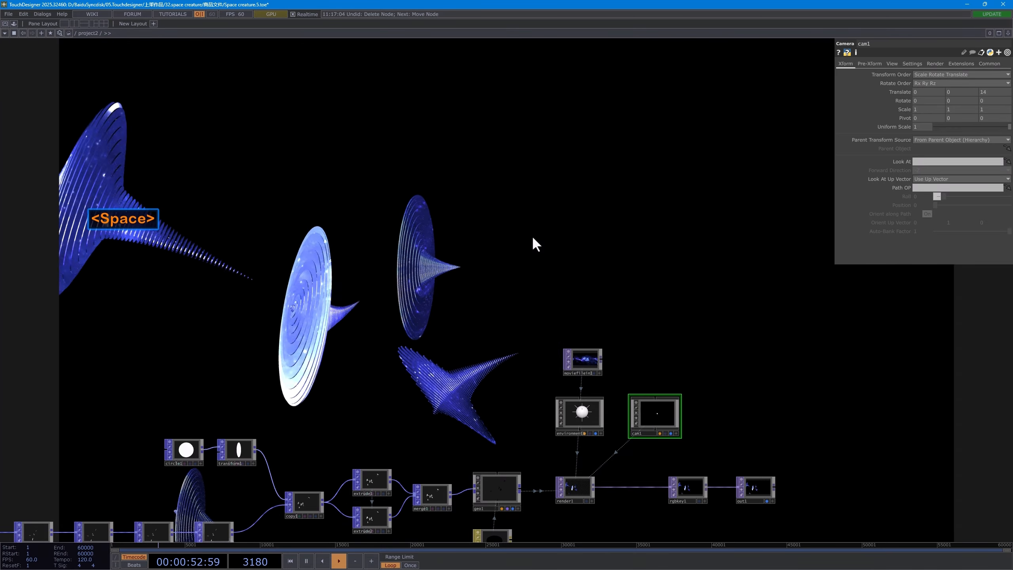
key(space)
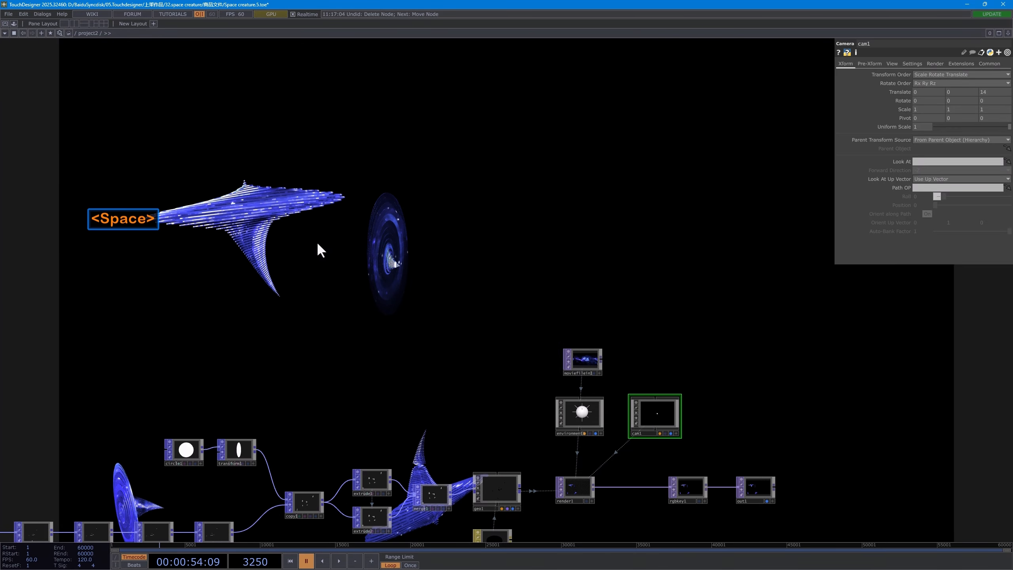
Step: Add an Audio File In CHOP below the start of the pointgen1 chain
scroll(439, 247, down, 4)
drag(439, 248, 447, 226)
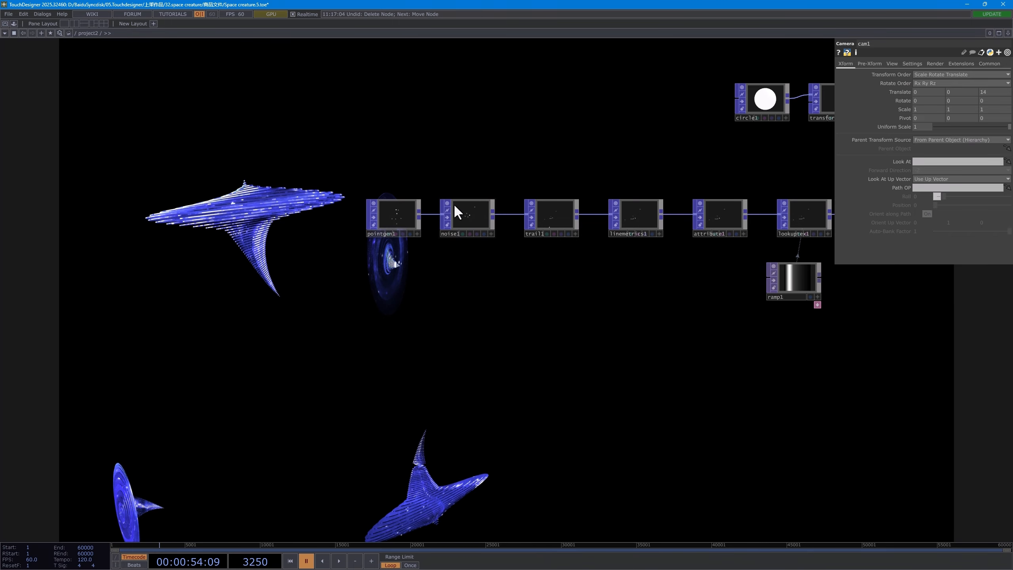
drag(373, 334, 387, 307)
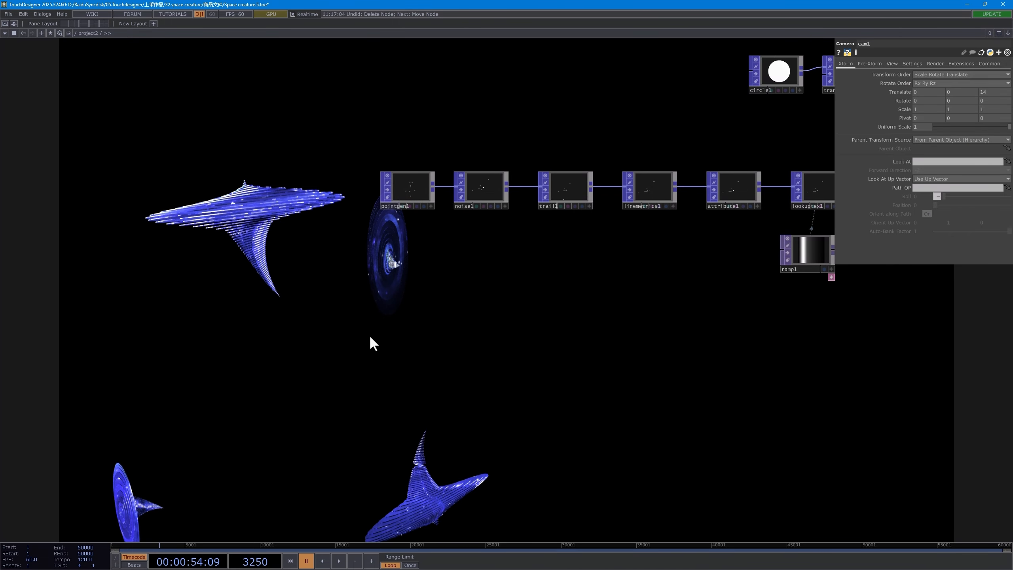
key(Tab)
click(244, 261)
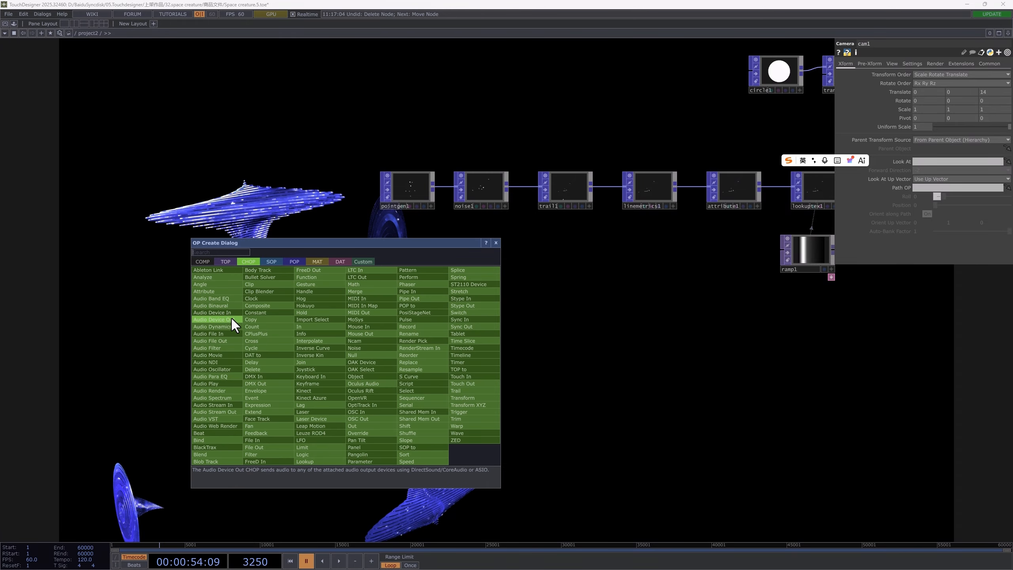
text(f)
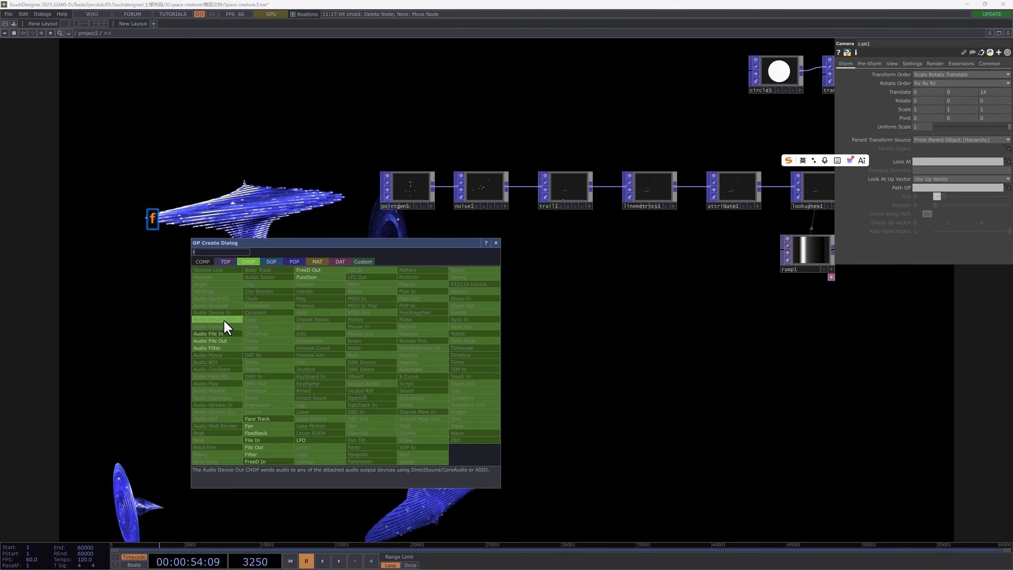
click(219, 336)
click(300, 366)
scroll(300, 366, up, 2)
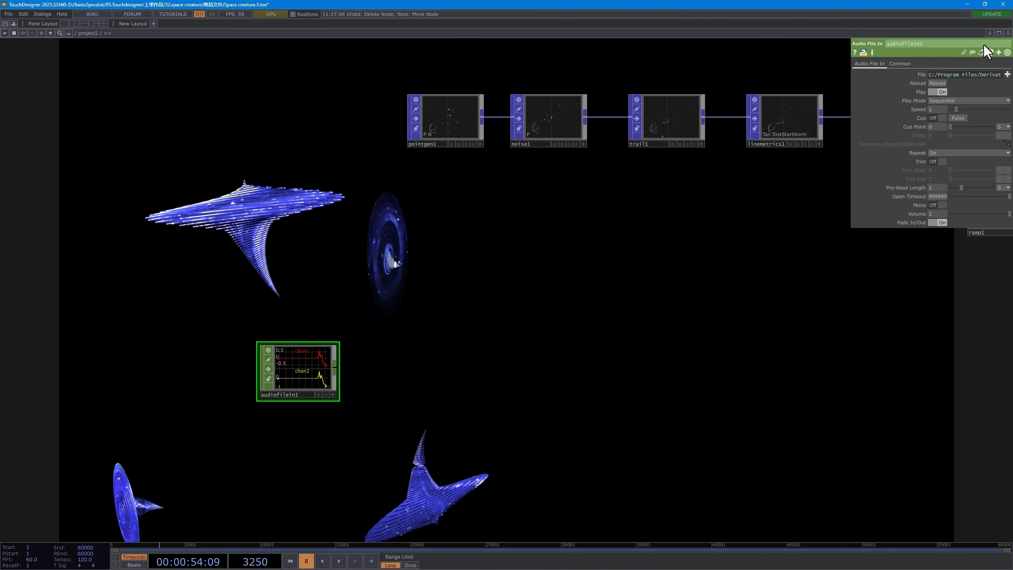
Step: Load a track from the music folder under 05.Touchdesigner into audiofilein1
click(1008, 75)
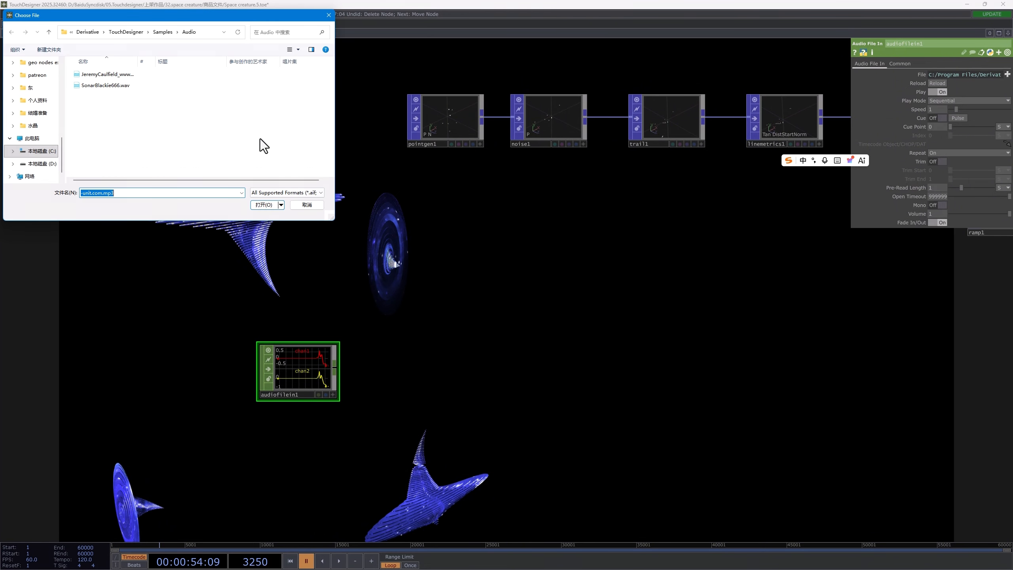
scroll(41, 125, up, 3)
click(40, 75)
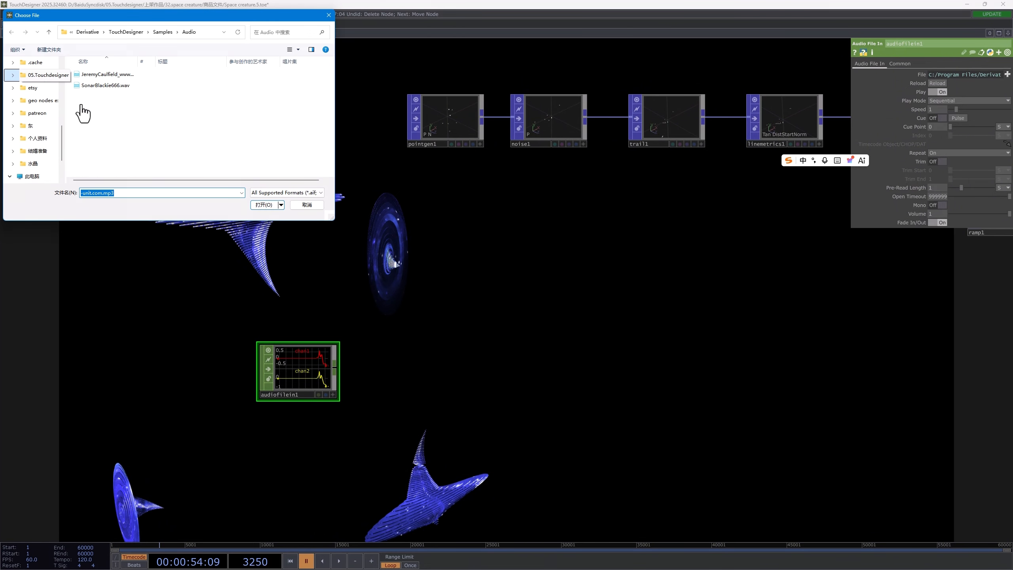
double_click(93, 129)
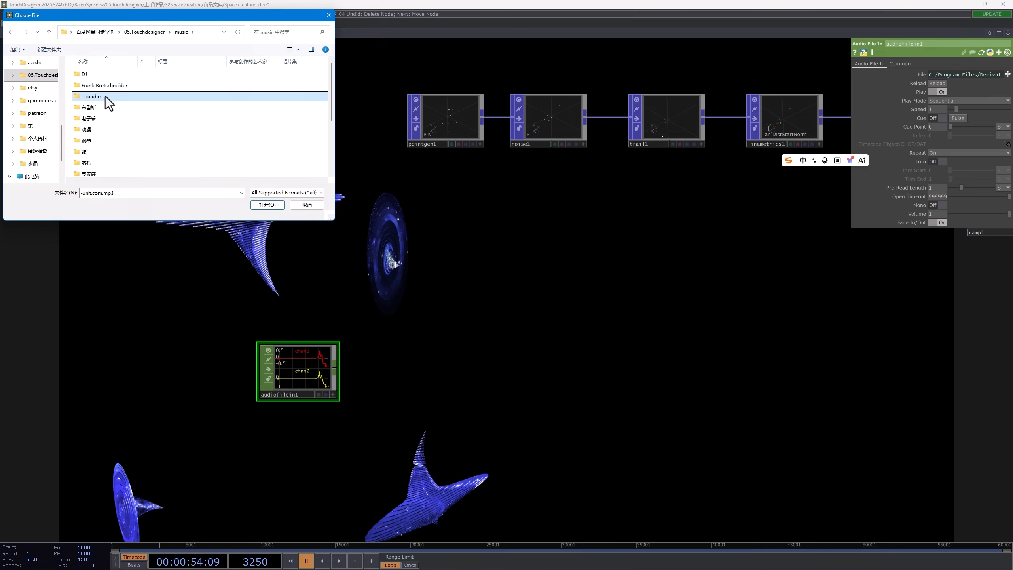
double_click(105, 96)
double_click(105, 85)
double_click(104, 76)
scroll(414, 235, down, 3)
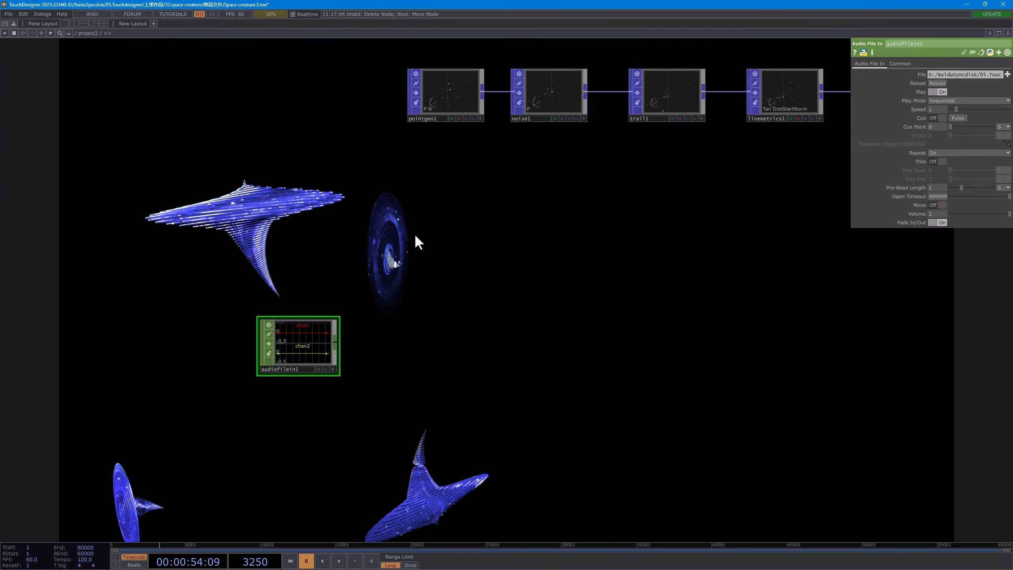
Step: Add an Audio Device Out CHOP connected to audiofilein1's output, with its Volume set to 0.22
click(332, 297)
key(Tab)
text(de)
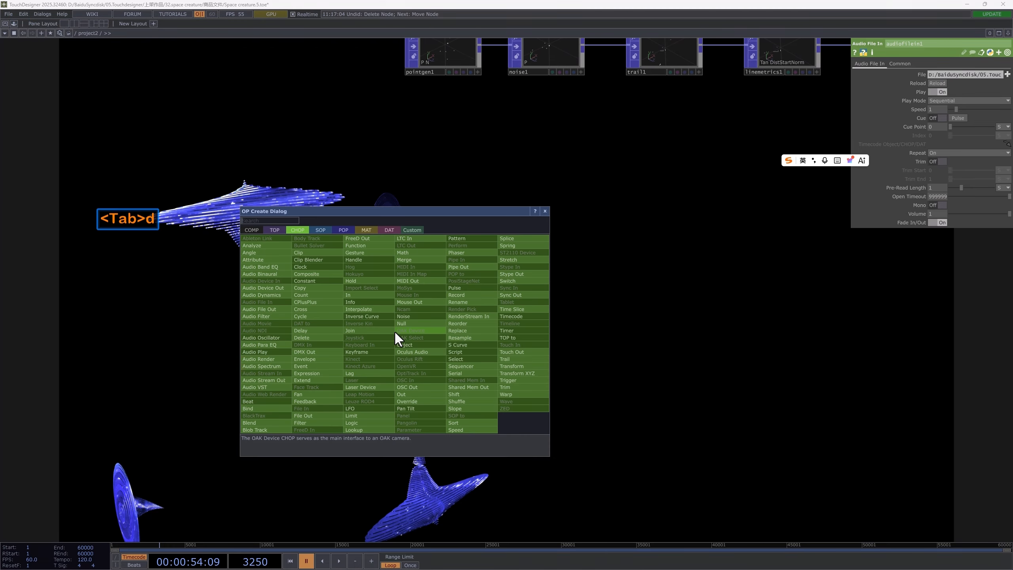
click(274, 289)
click(414, 347)
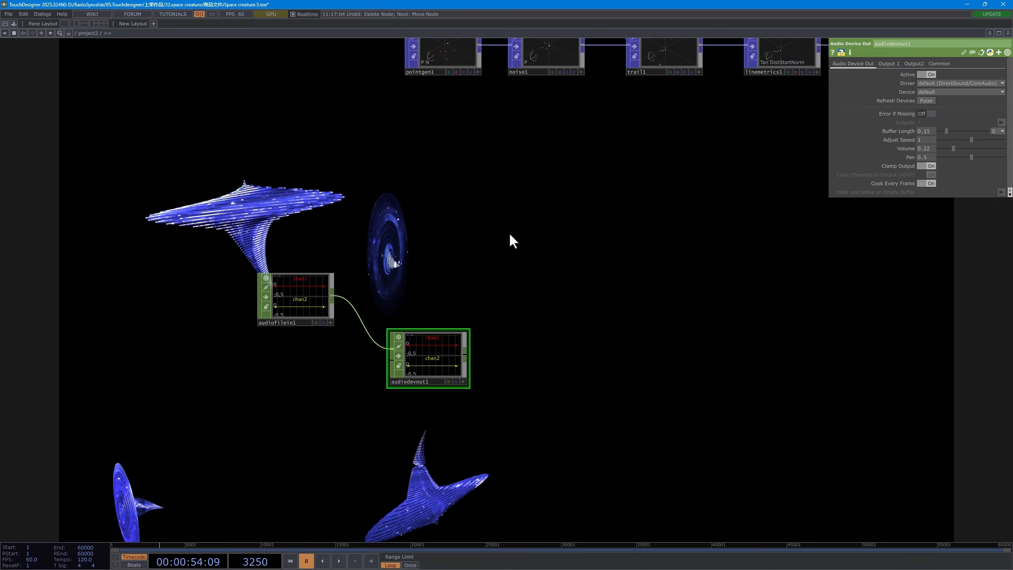
Step: Set audiofilein1's Play Mode to Locked to Timeline and play briefly from an earlier frame to test the sound
click(330, 290)
click(946, 100)
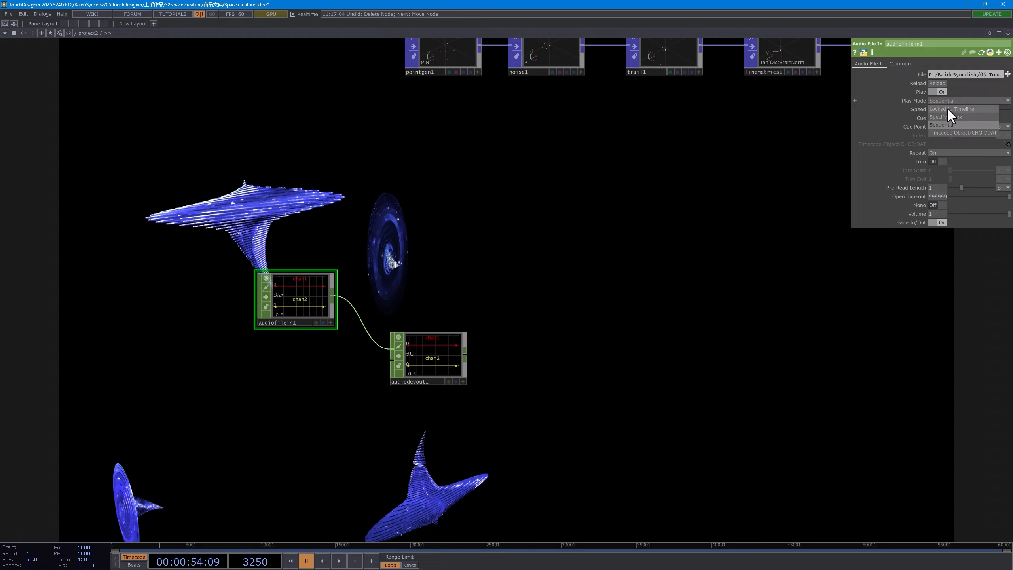
click(948, 110)
scroll(444, 225, up, 2)
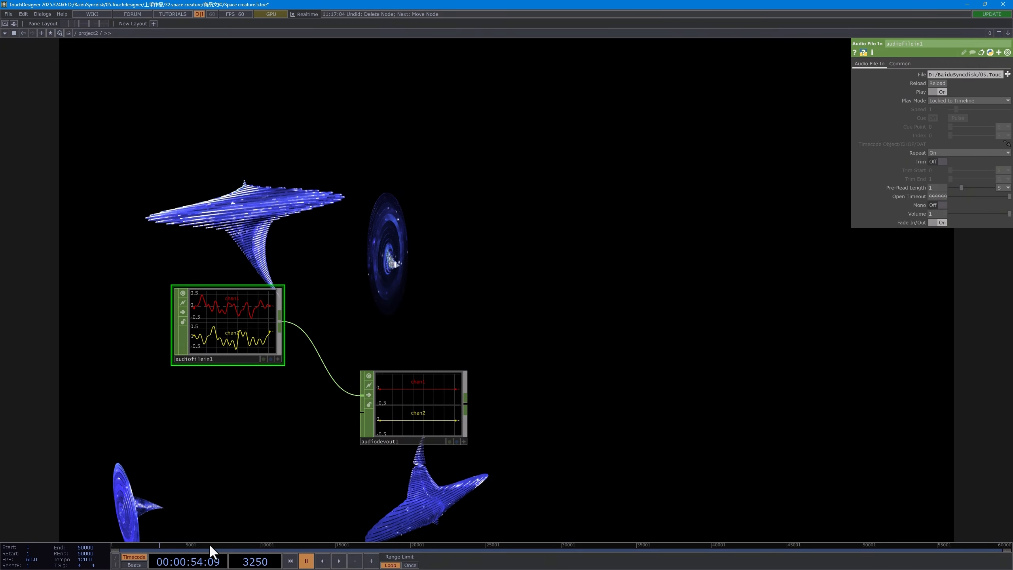
click(148, 545)
key(space)
key(space)
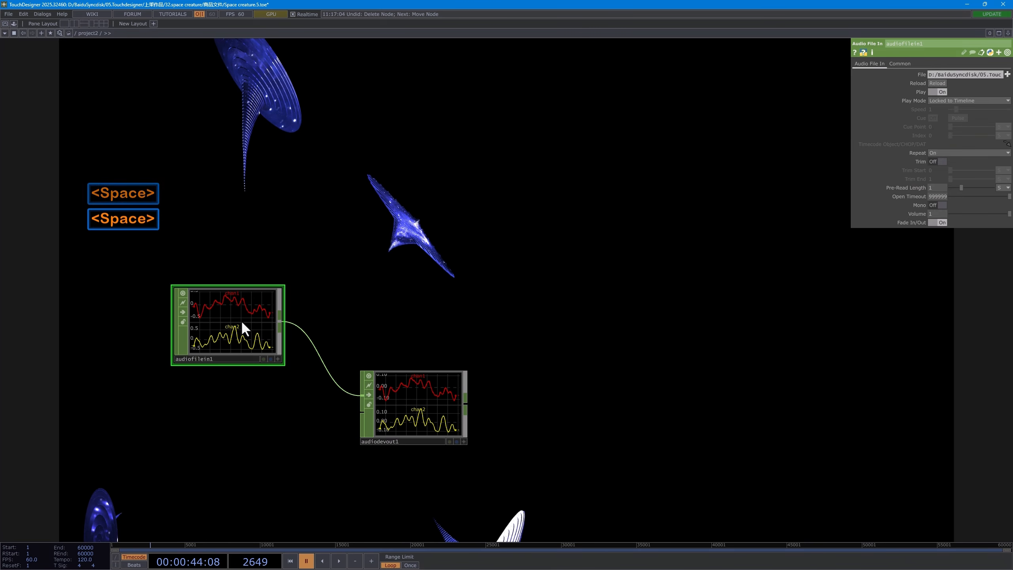
Step: Add a Keyboard In CHOP above trail1
click(413, 409)
scroll(445, 369, down, 5)
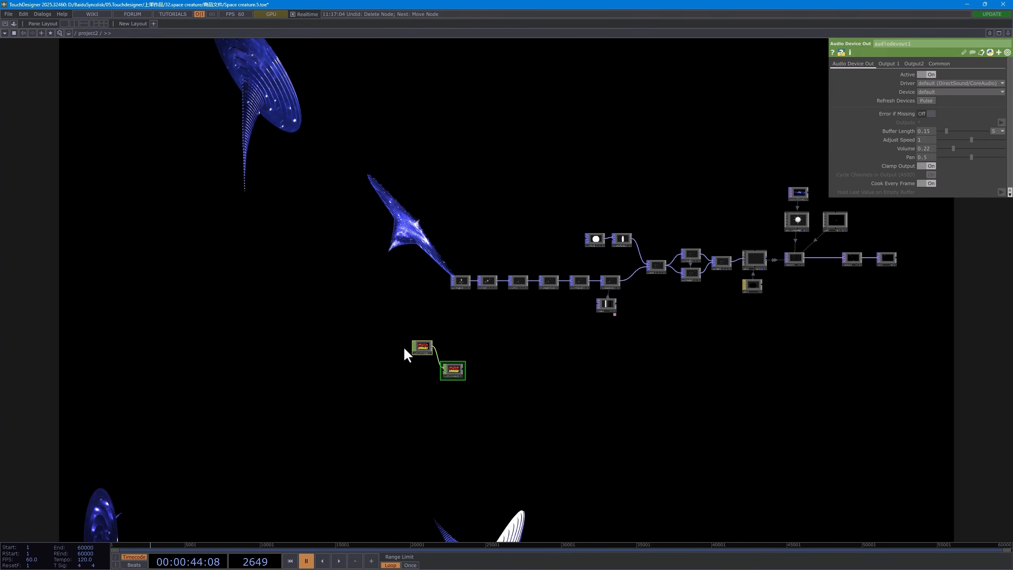
drag(404, 345, 399, 381)
scroll(480, 255, up, 5)
scroll(518, 255, up, 2)
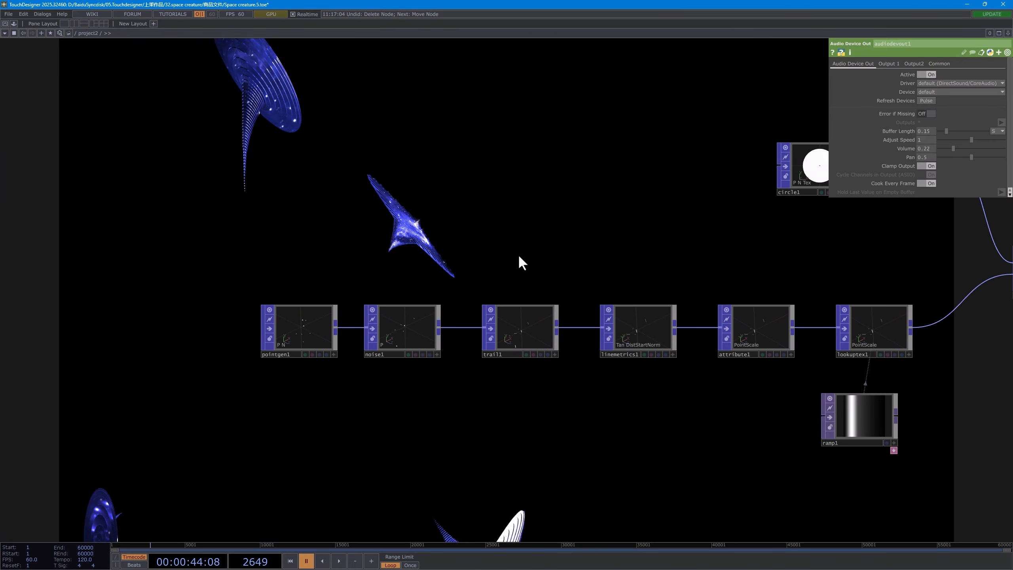
key(Tab)
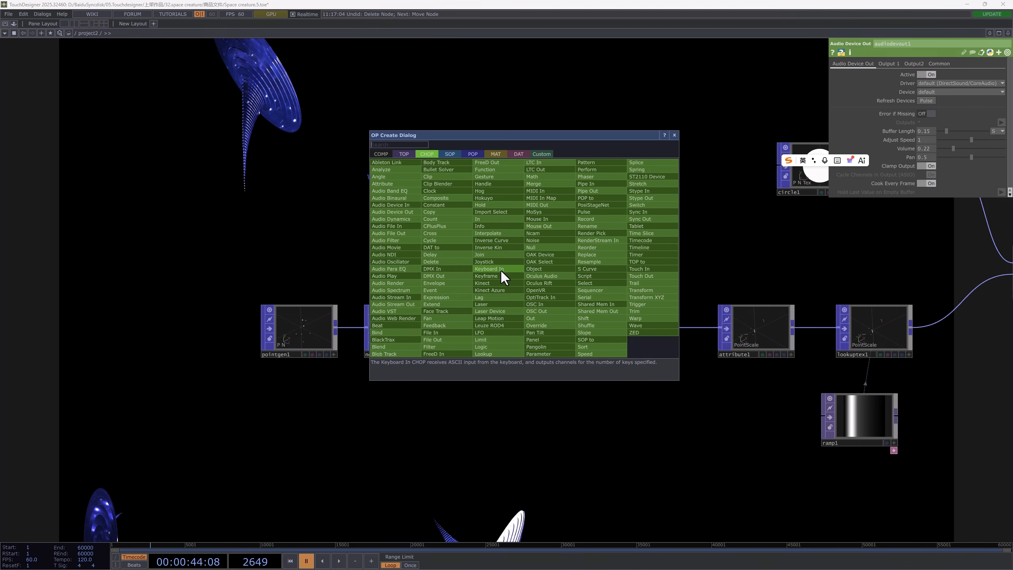
click(500, 270)
click(520, 266)
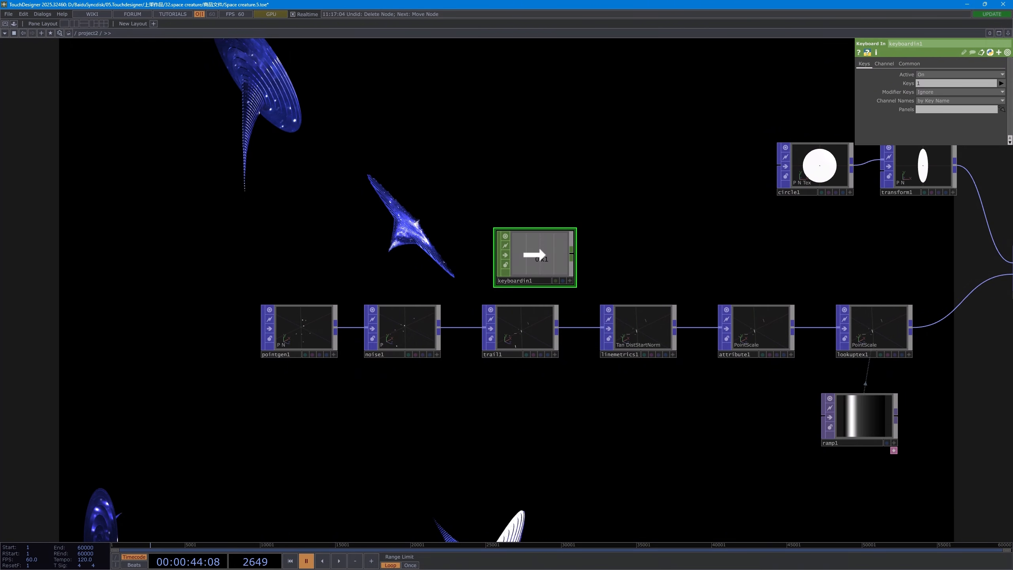
Step: Link keyboardin1's k1 channel to trail1's Reset Pulse and place the keyboard operator just above trail1
drag(534, 255, 957, 109)
click(957, 108)
drag(517, 180, 491, 184)
Step: Reposition the audio operators and add the Audio_Analysis_Pro component from the whq folder of My Components beside them
scroll(571, 195, down, 6)
drag(543, 313, 542, 288)
scroll(542, 289, down, 2)
scroll(424, 417, up, 3)
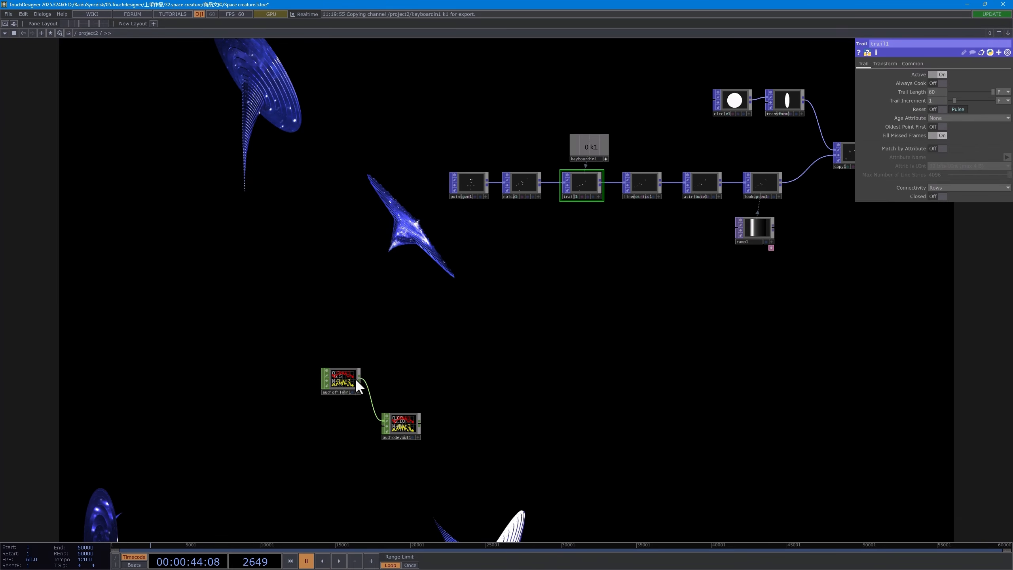
drag(357, 381, 349, 396)
key(ctrl+b)
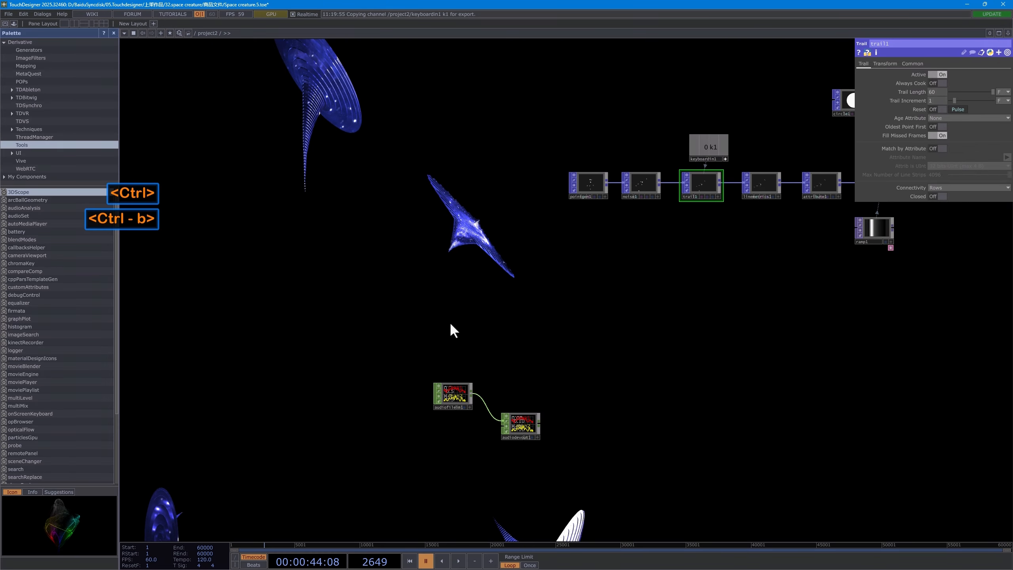
scroll(472, 303, up, 3)
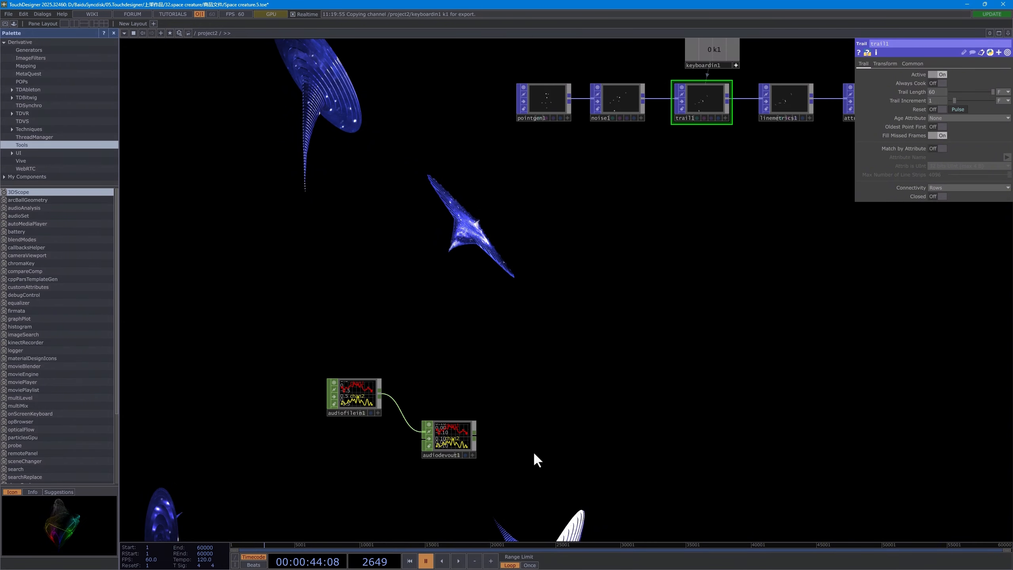
click(363, 383)
drag(363, 382, 384, 383)
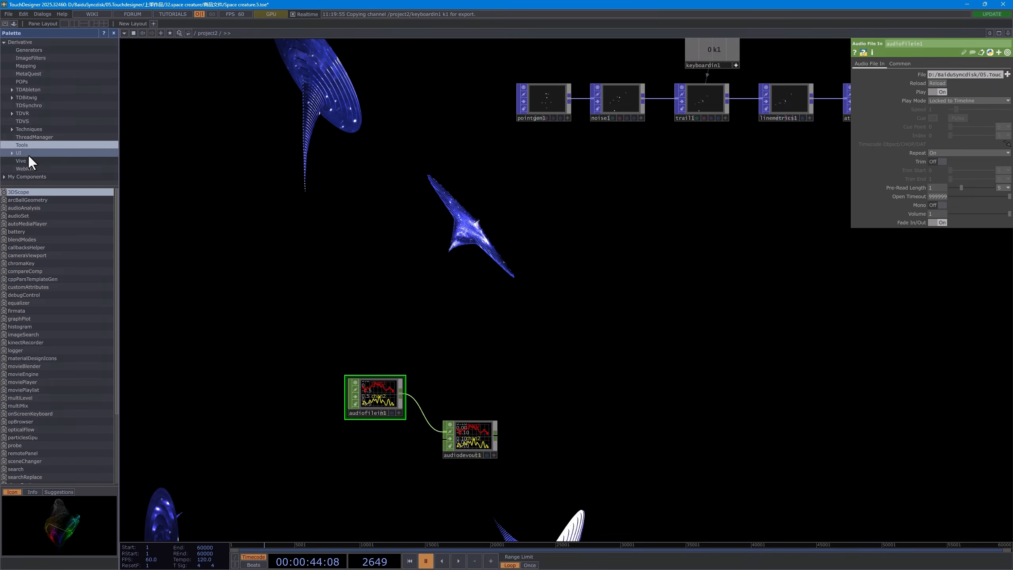
double_click(42, 176)
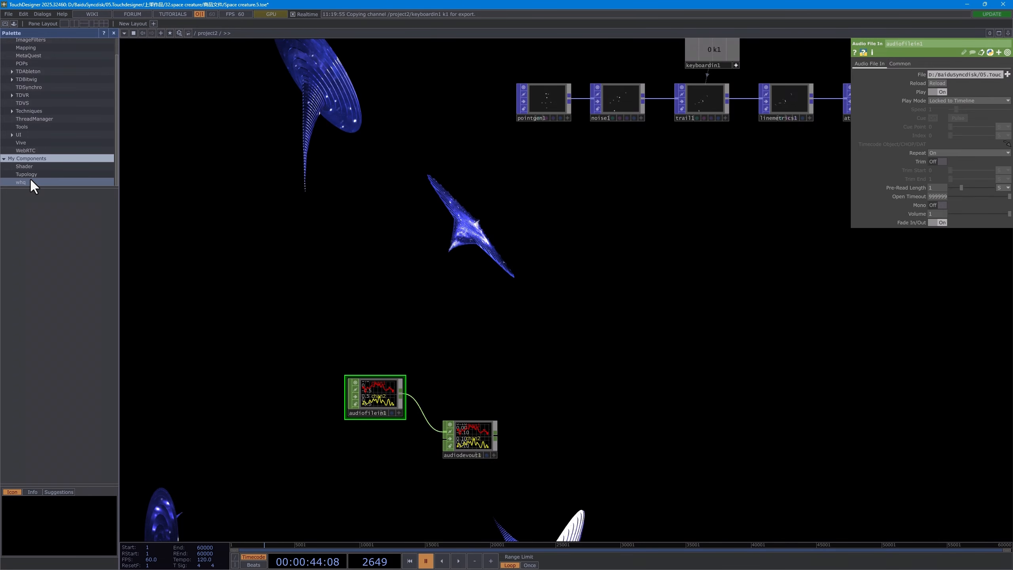
drag(39, 191, 510, 353)
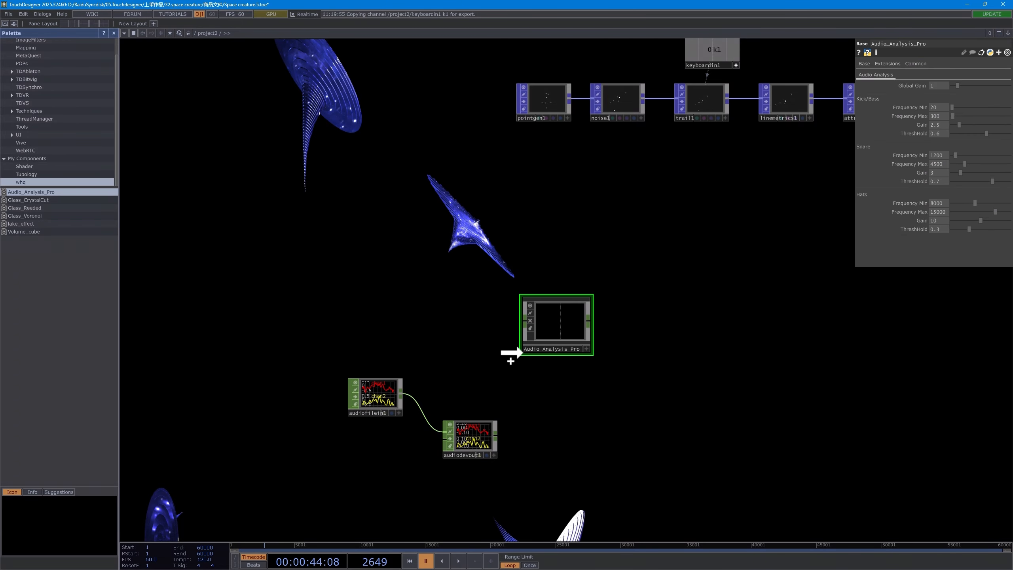
drag(560, 317, 554, 328)
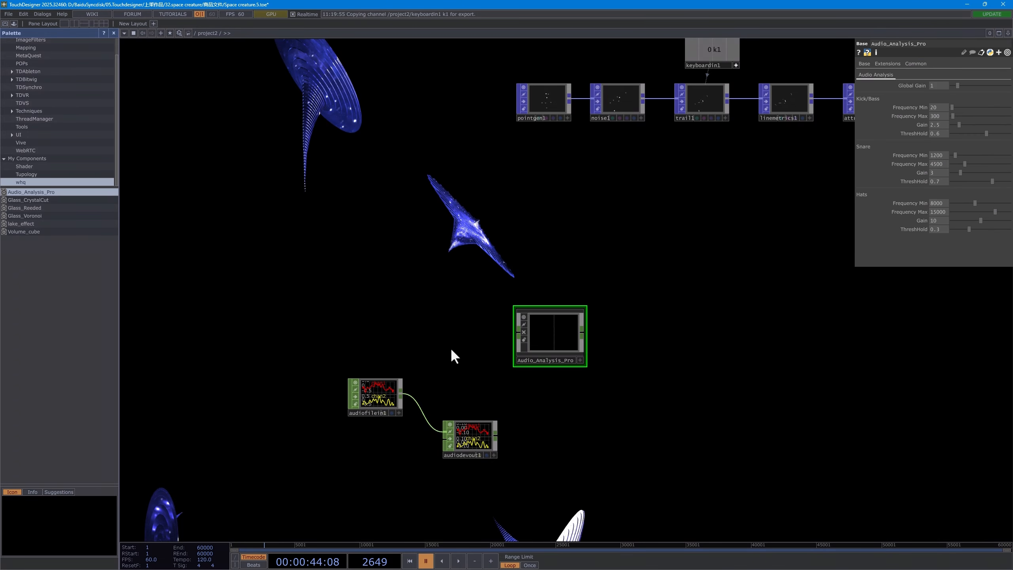
Step: Connect audiofilein1's output to the input of Audio_Analysis_Pro and inspect its kick, snare and hats channels
scroll(462, 366, up, 3)
drag(460, 359, 457, 328)
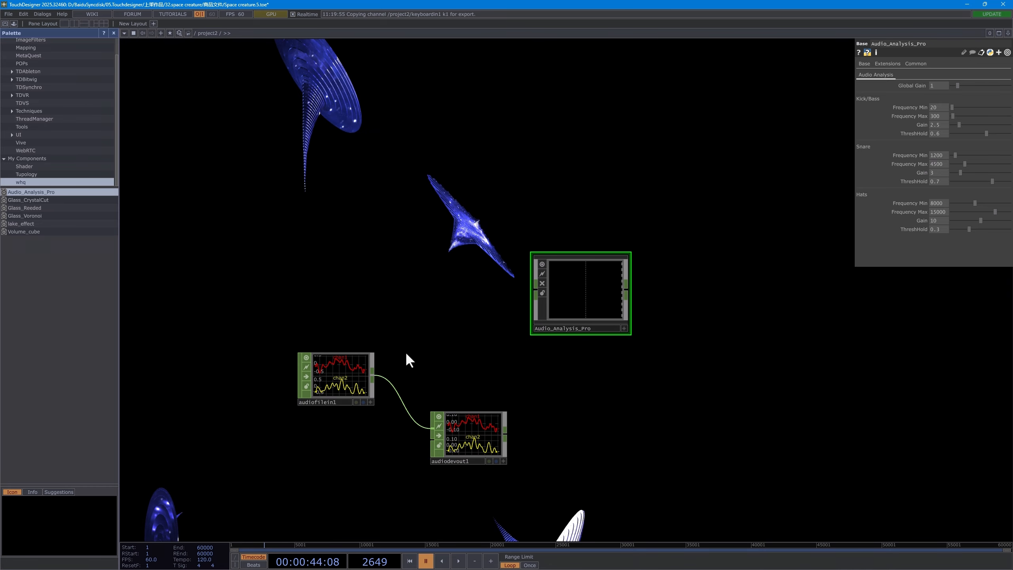
drag(373, 374, 584, 280)
scroll(682, 288, up, 3)
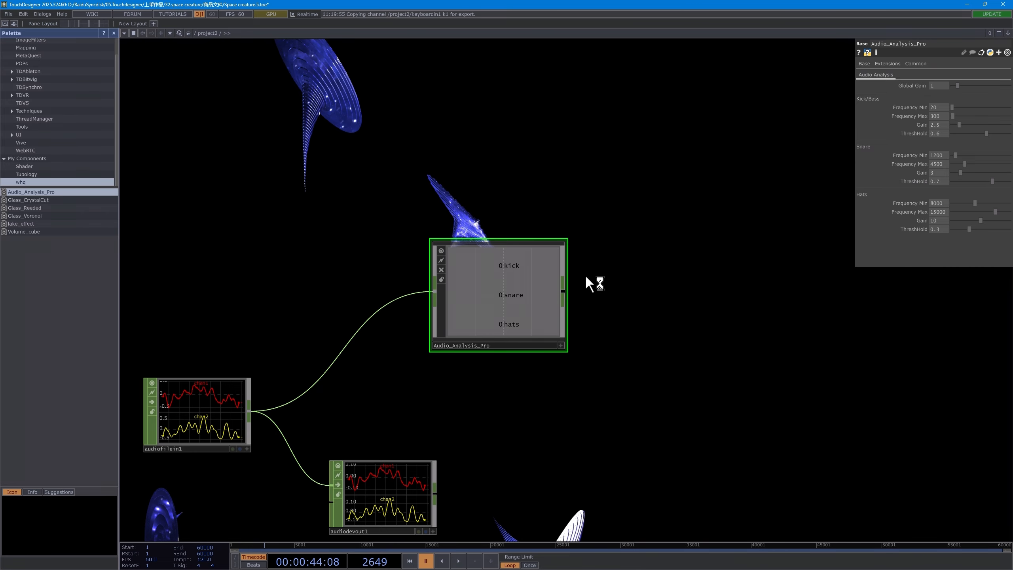
scroll(563, 284, up, 3)
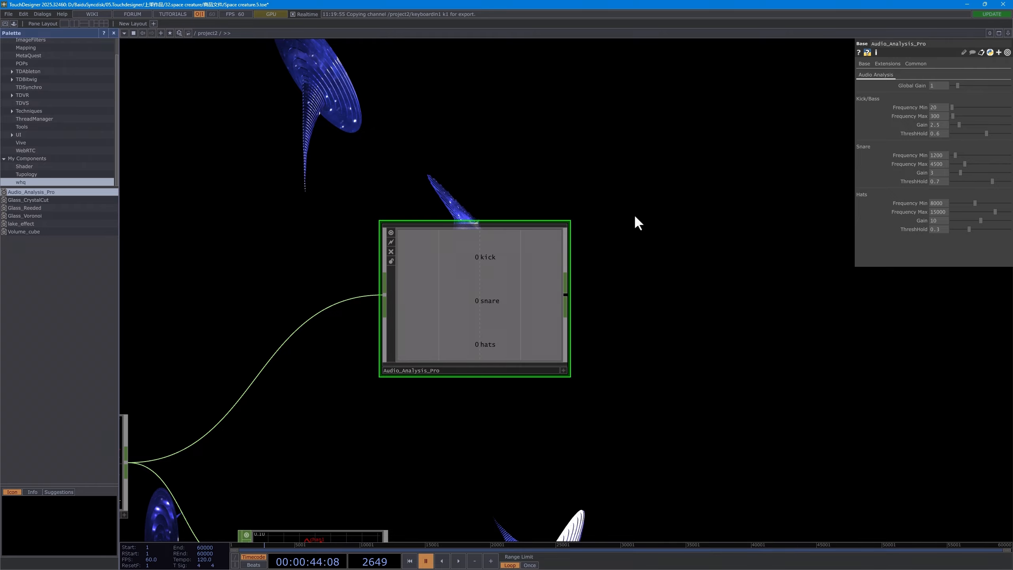
scroll(579, 191, down, 3)
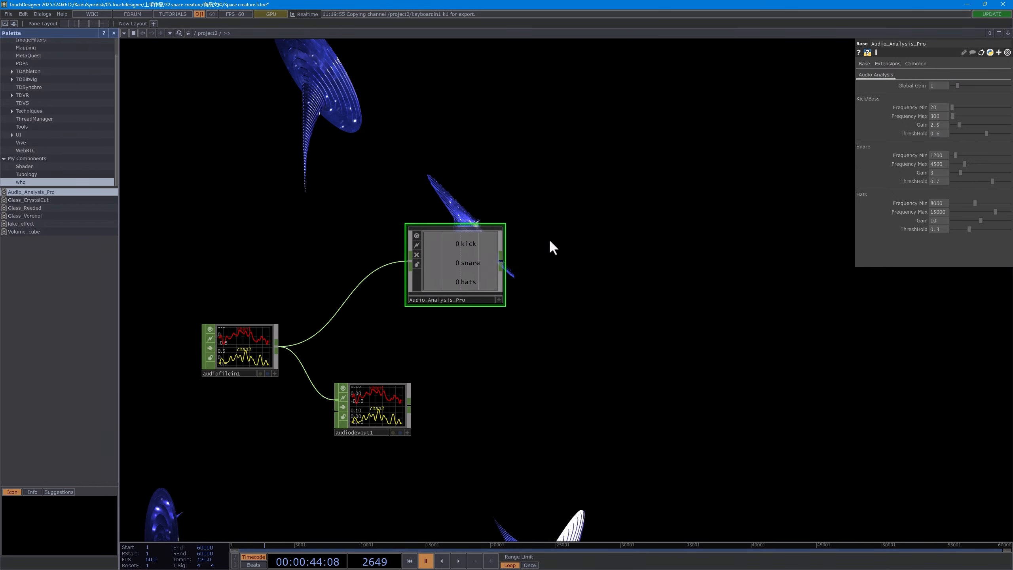
Step: Add a Select CHOP connected to Audio_Analysis_Pro's output
key(Tab)
text(se)
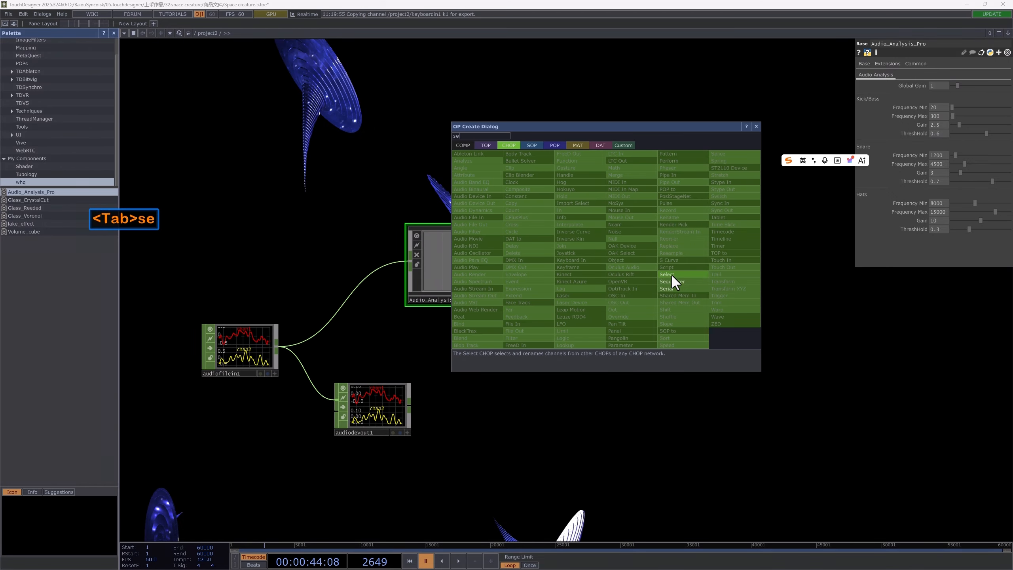
click(672, 275)
click(591, 257)
scroll(564, 203, up, 3)
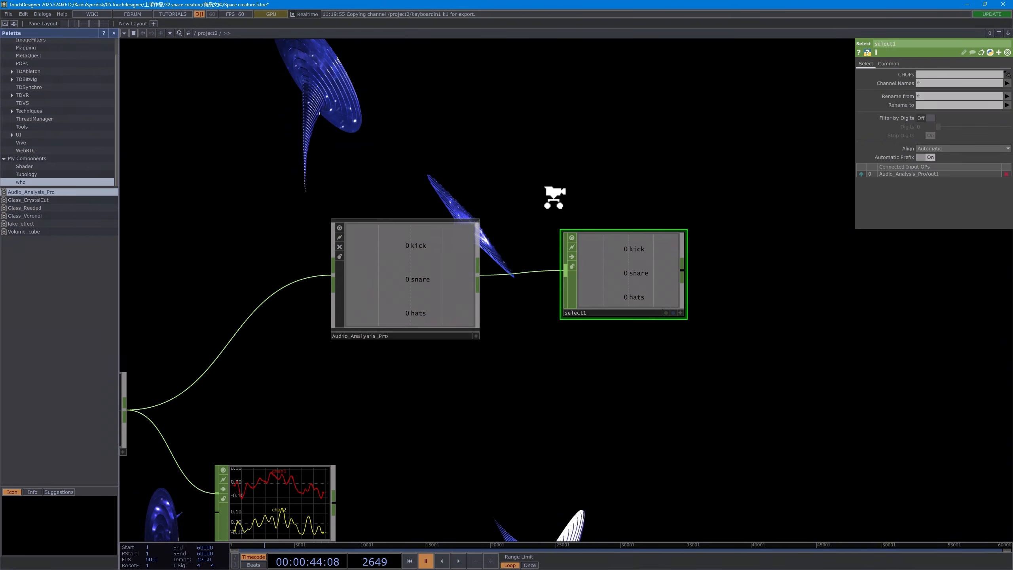
Step: Limit select1 to the kick channel and play the timeline briefly to check its output against Audio_Analysis_Pro
key(space)
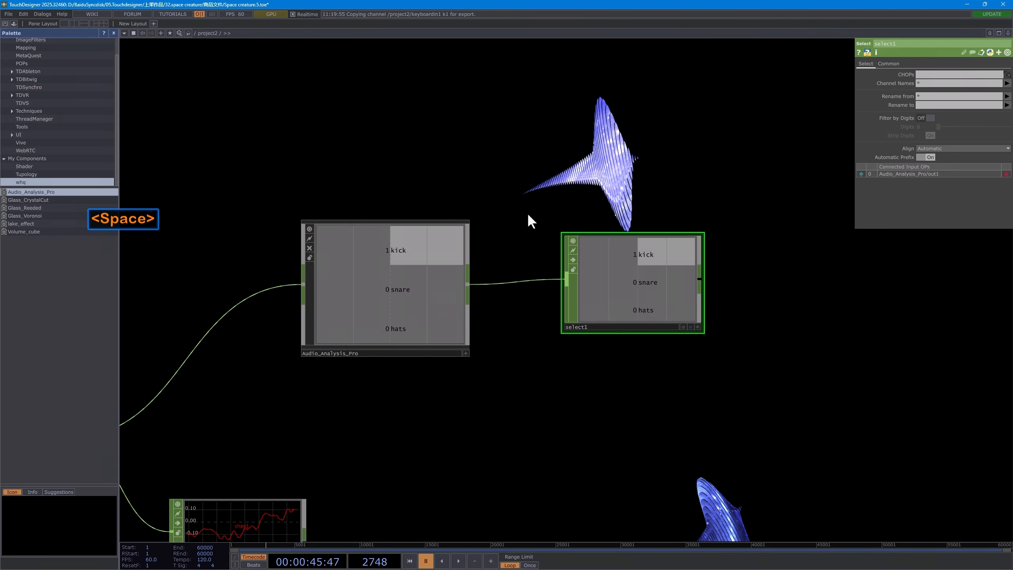
click(1006, 84)
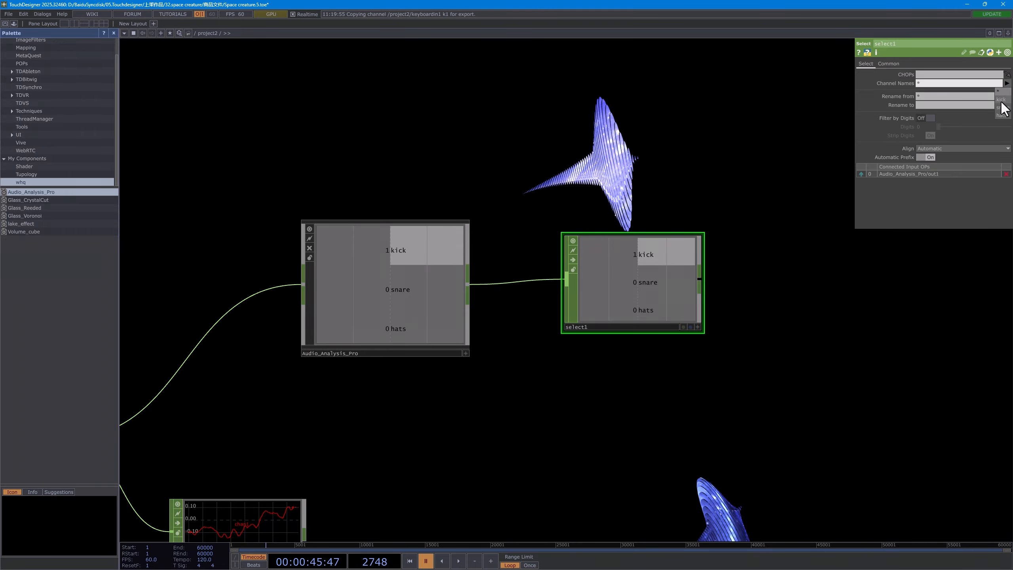
click(1001, 100)
click(687, 140)
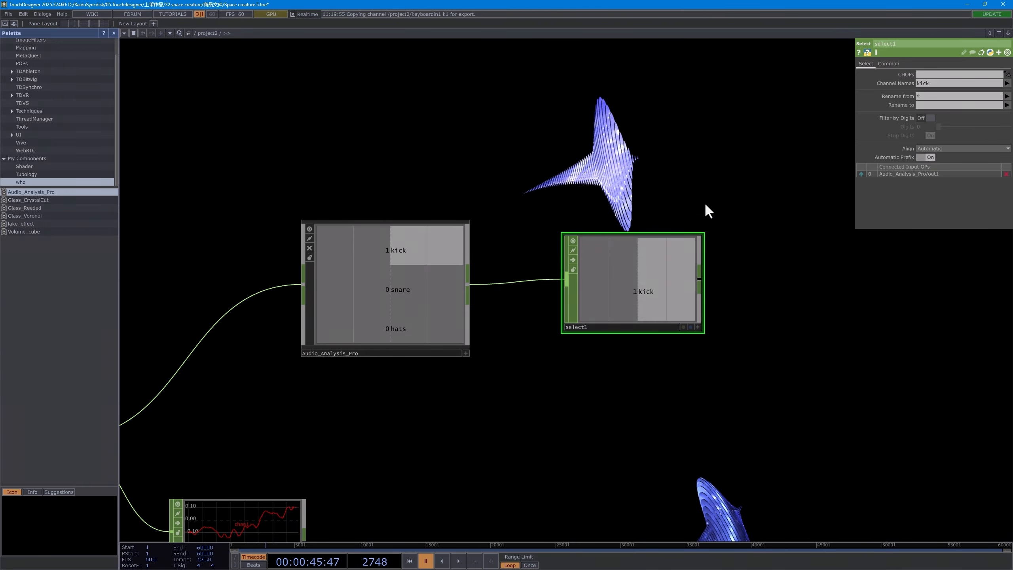
key(space)
key(space)
scroll(706, 76, down, 2)
drag(706, 76, 676, 134)
scroll(407, 284, up, 2)
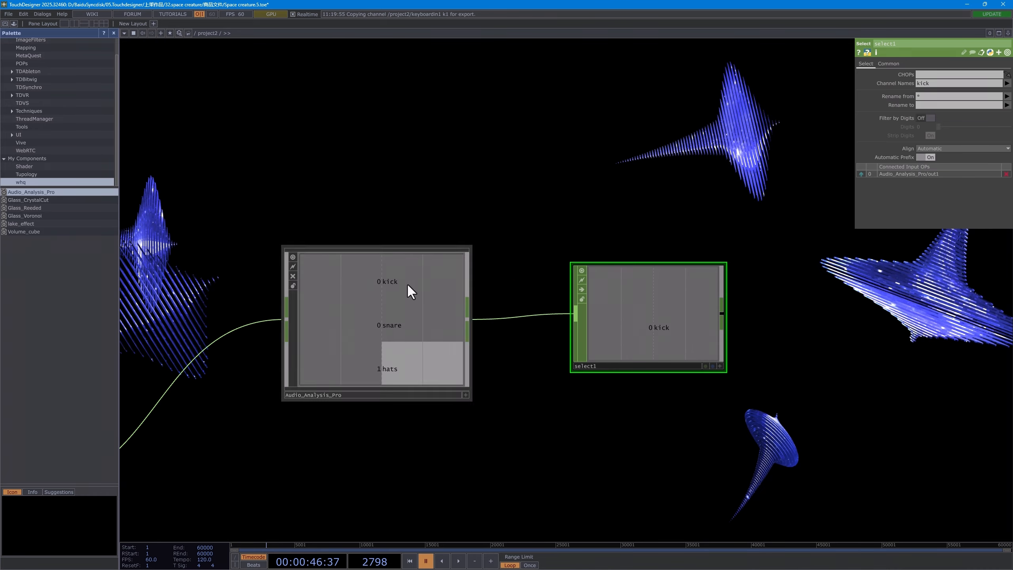
key(space)
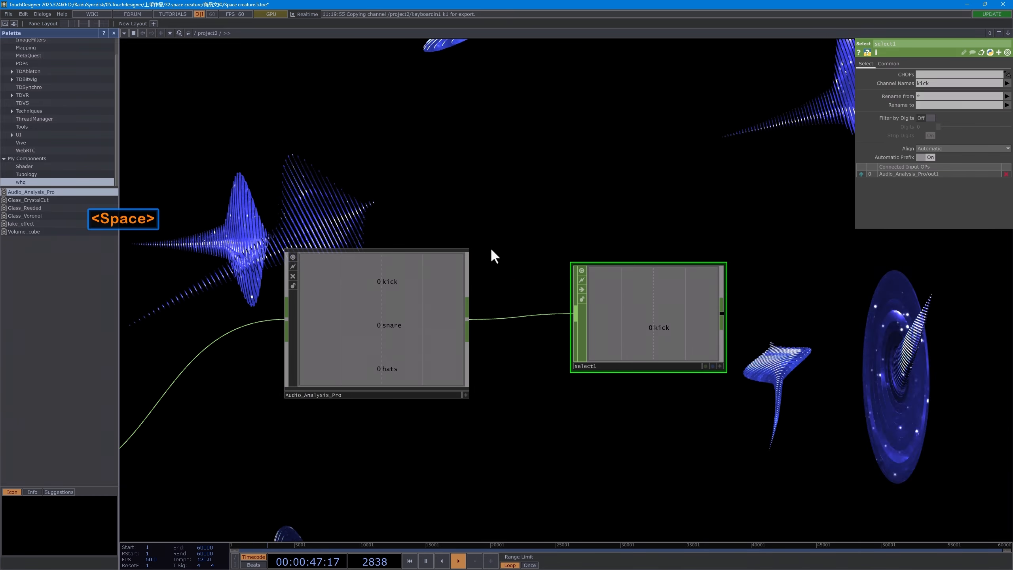
key(space)
Step: Add a Count CHOP connected to select1's output, placed above and beyond it
scroll(491, 247, down, 2)
drag(594, 213, 463, 235)
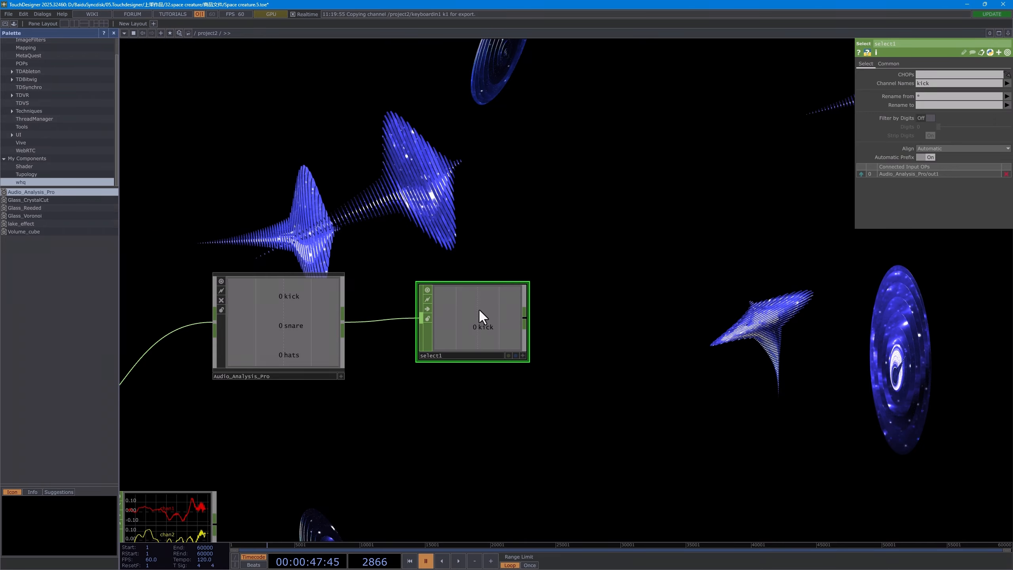
drag(532, 236, 459, 246)
click(450, 327)
key(Tab)
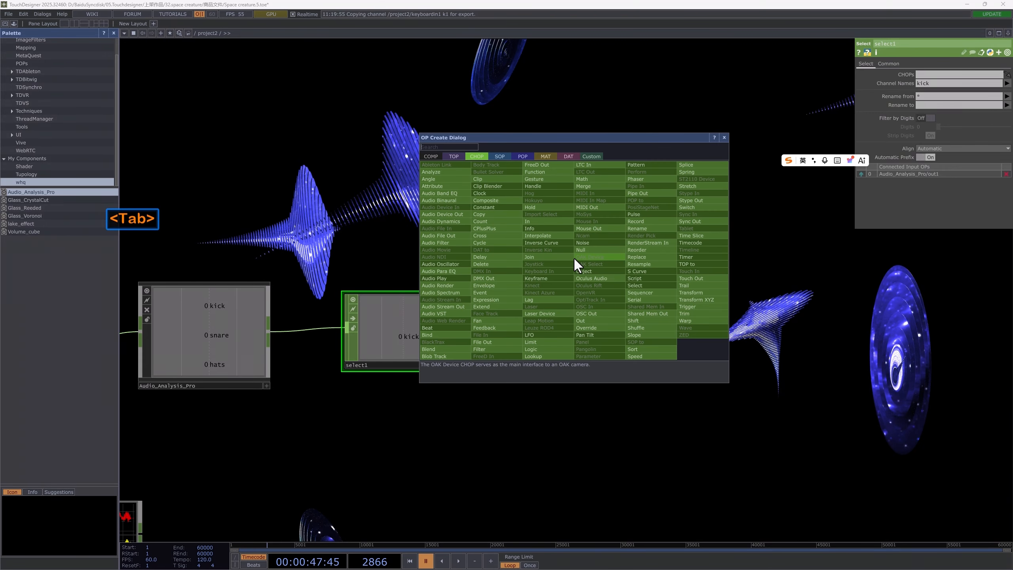
text(c)
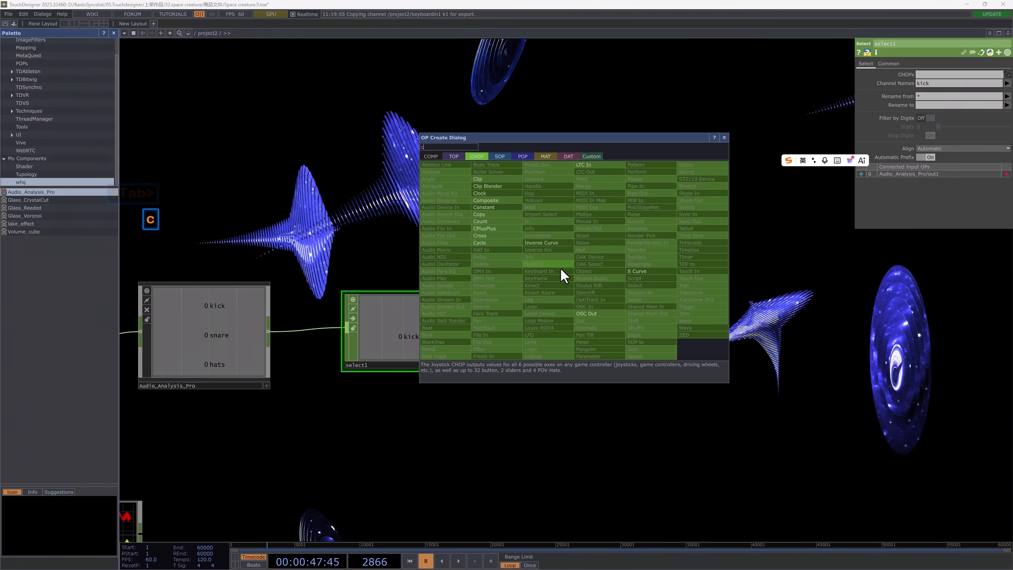
click(488, 222)
click(566, 226)
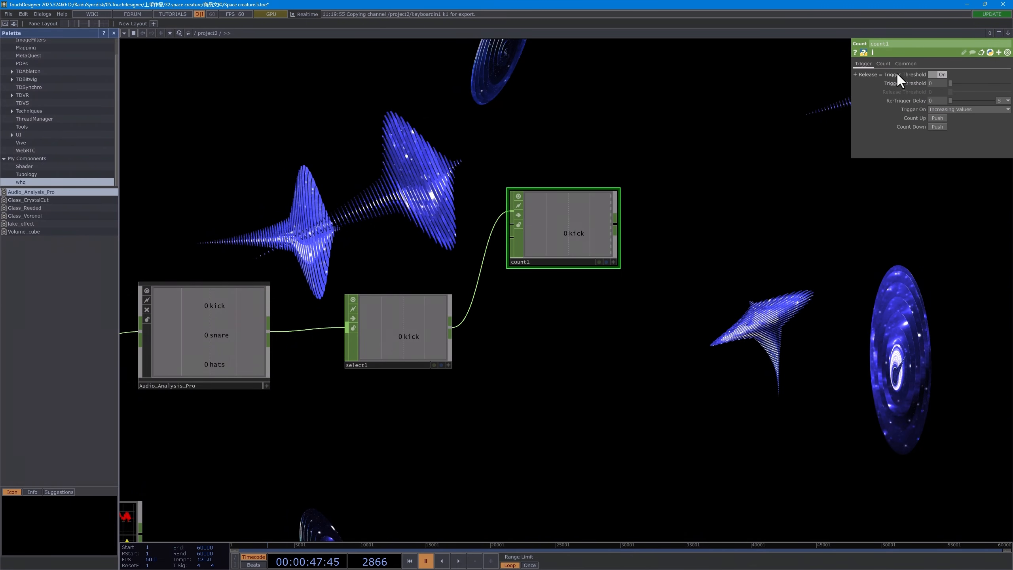
Step: Set count1's limit to Loop Min/Max with a Limit Maximum of 2
click(883, 63)
click(941, 75)
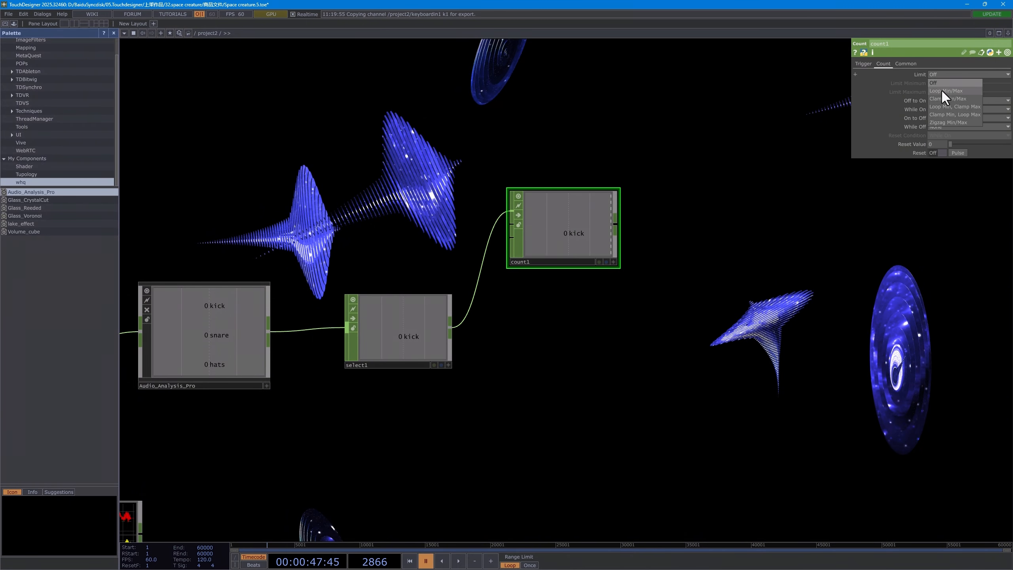
click(942, 90)
text(2)
key(Return)
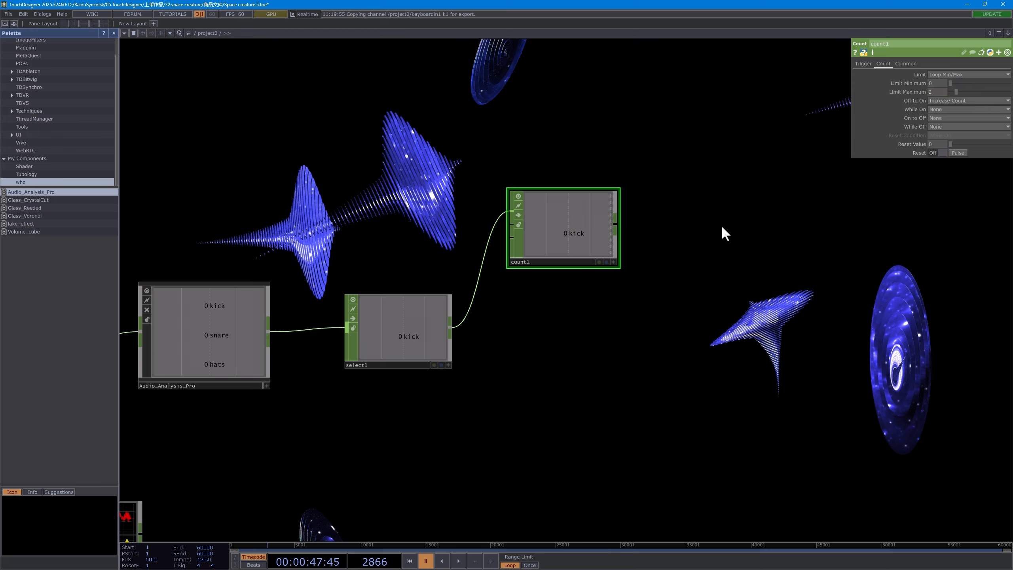
Step: Add a Math CHOP connected to count1's output and place it beside count1
drag(721, 225, 575, 204)
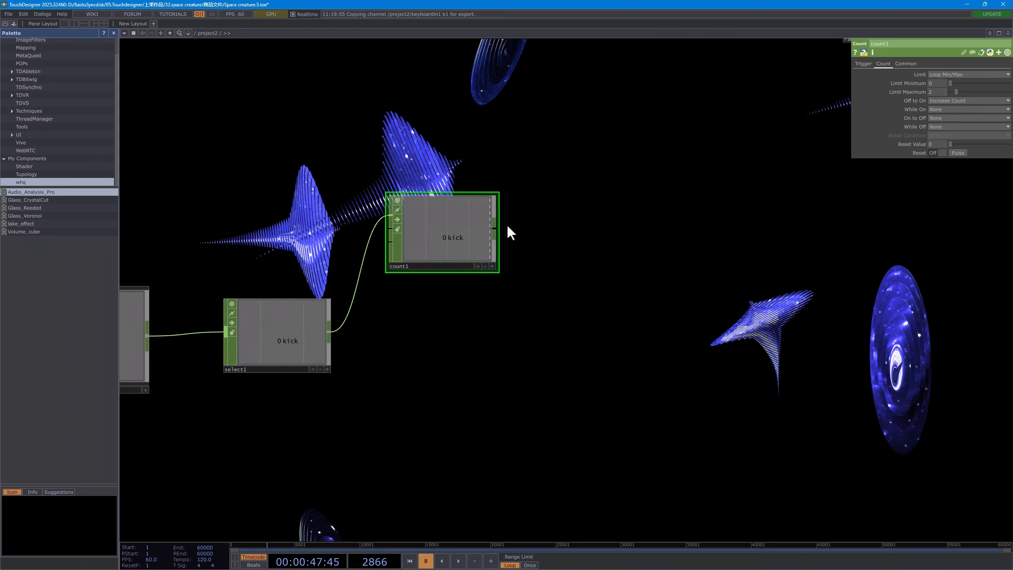
key(Tab)
text(ma)
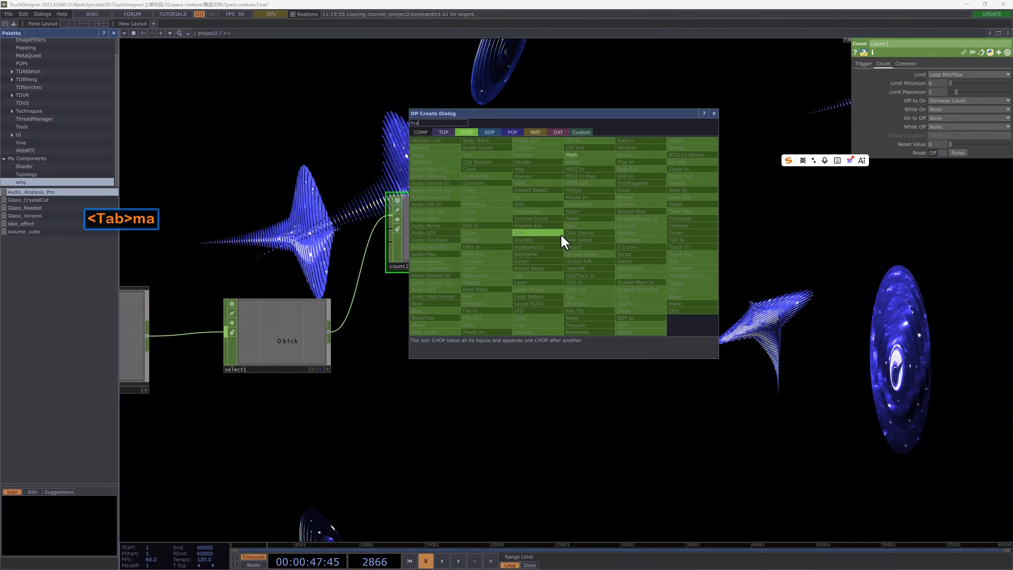
click(579, 156)
click(581, 209)
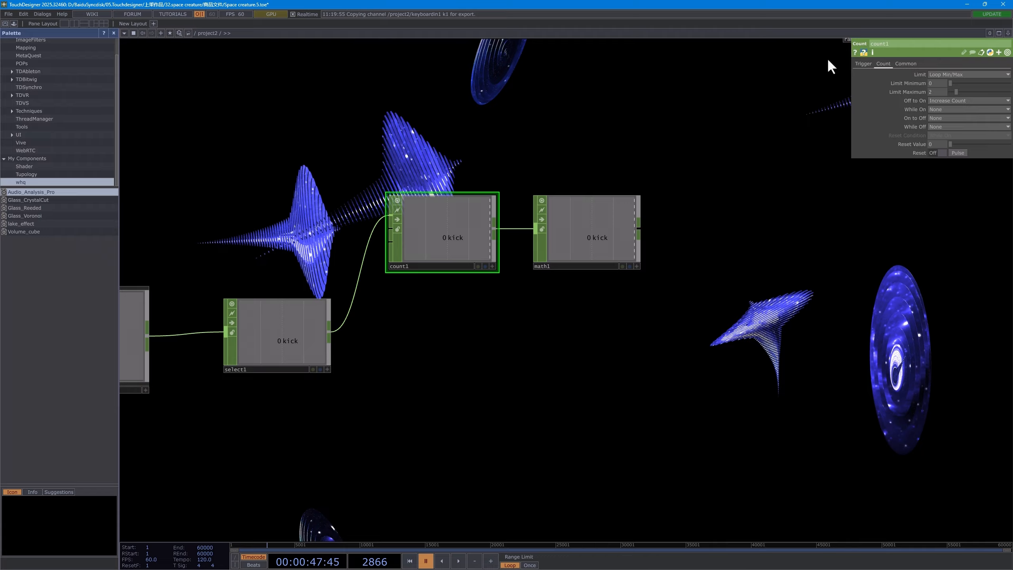
Step: Link the upper From Range value of math1 to count1's Limit Maximum by reference and play briefly to check the remapped kick
click(593, 223)
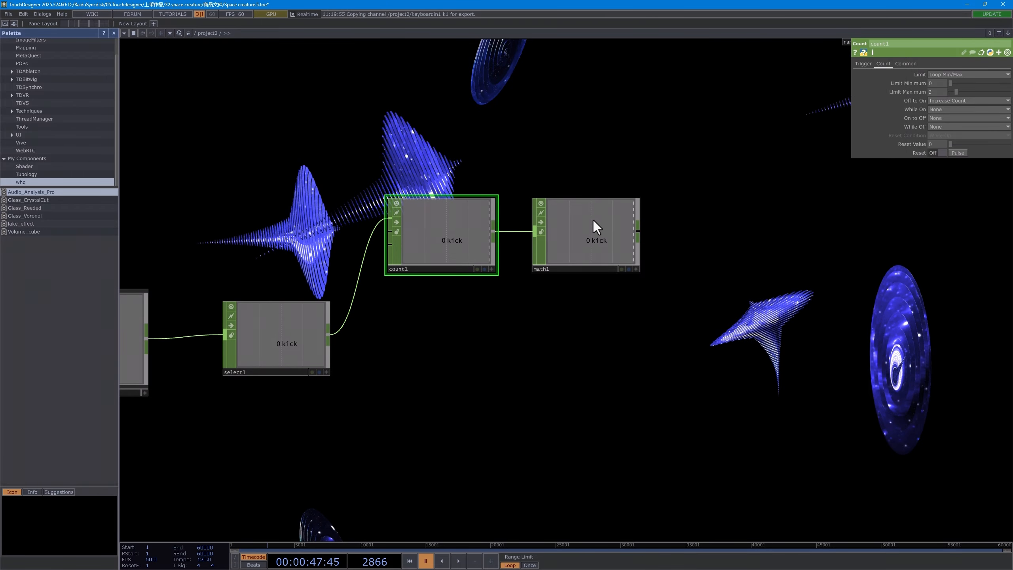
click(903, 63)
right_click(972, 76)
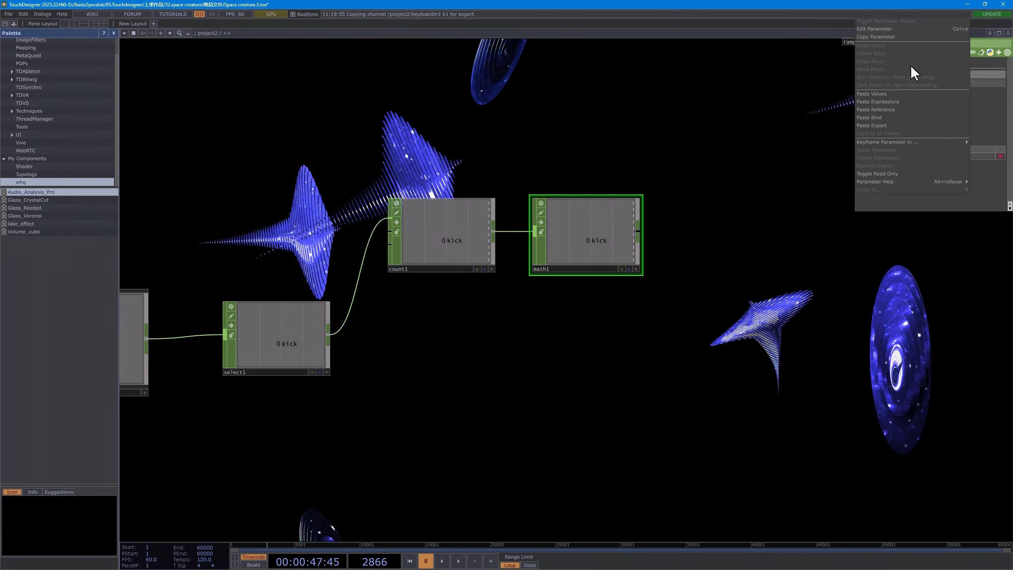
click(889, 109)
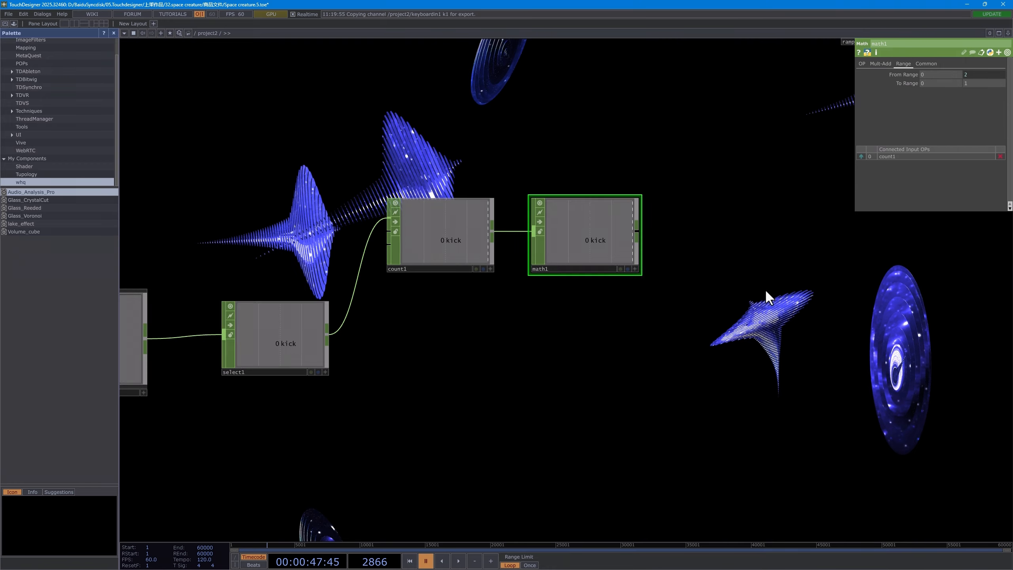
scroll(693, 225, up, 3)
key(space)
key(space)
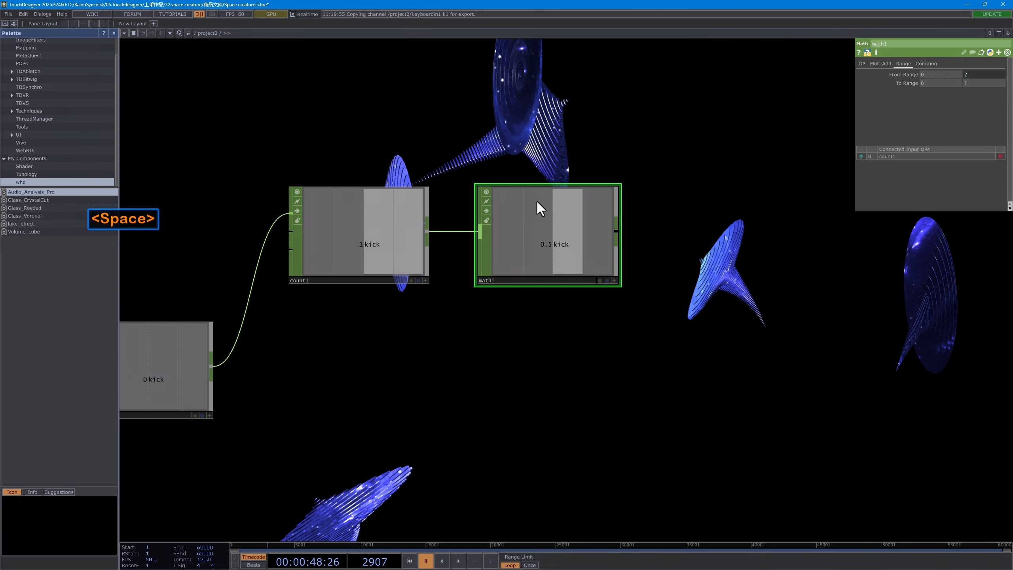
Step: Add a Limit CHOP connected to math1's output and place it below math1
scroll(638, 276, up, 1)
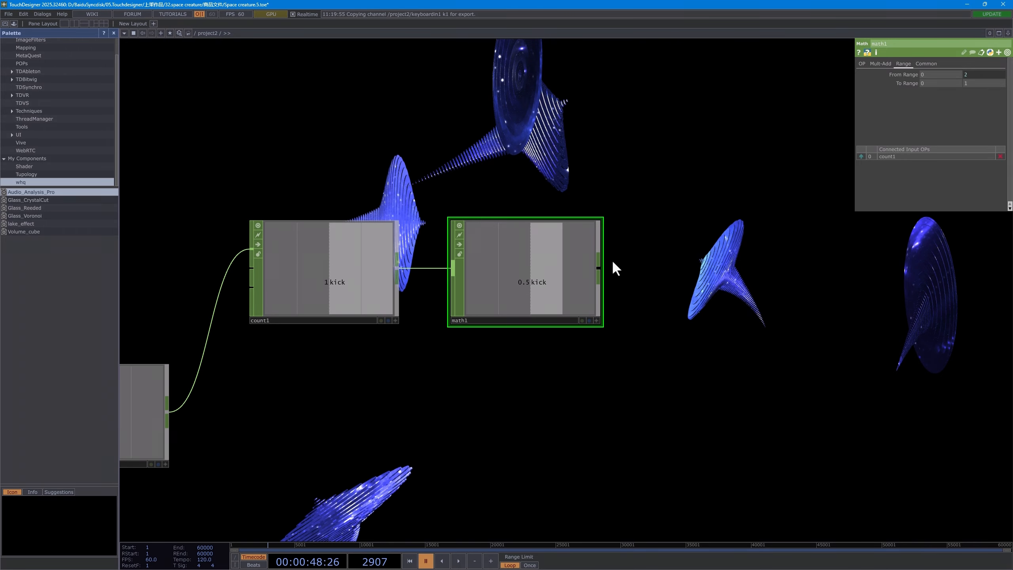
key(Tab)
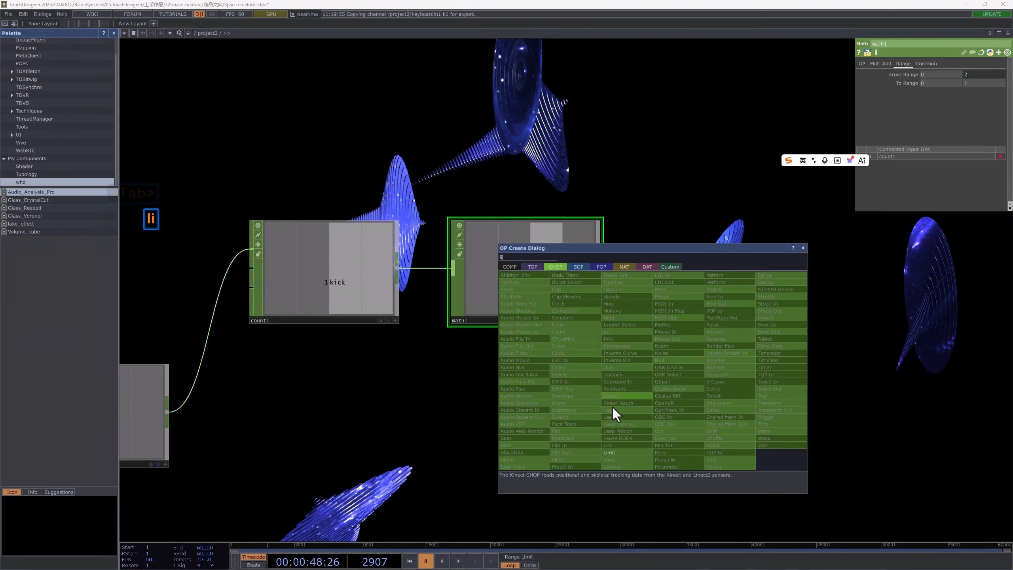
click(609, 452)
click(584, 416)
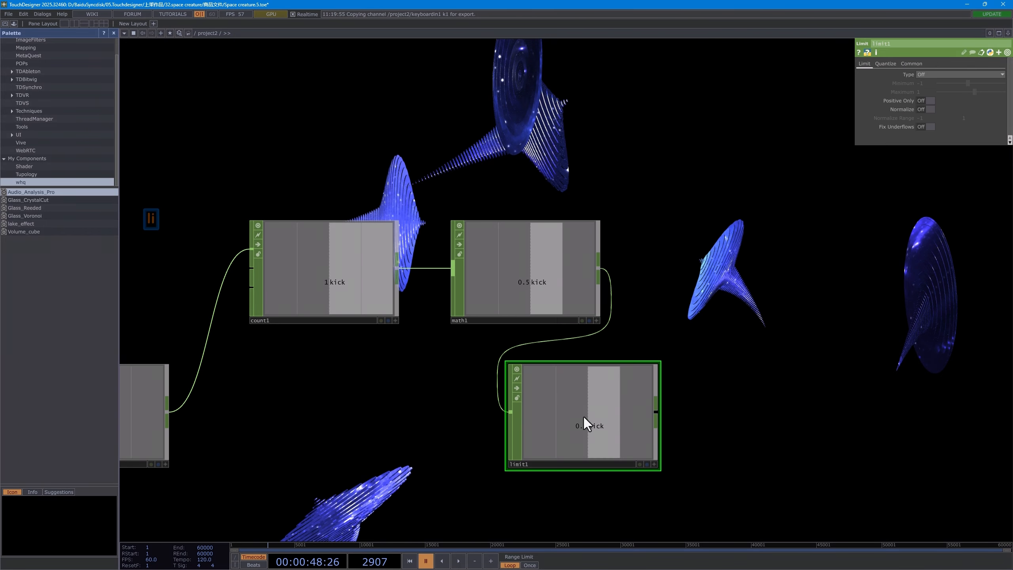
Step: Set limit1's Quantize Value to Floor with a Value Step of 1, and play the timeline to check the output
click(885, 63)
click(935, 74)
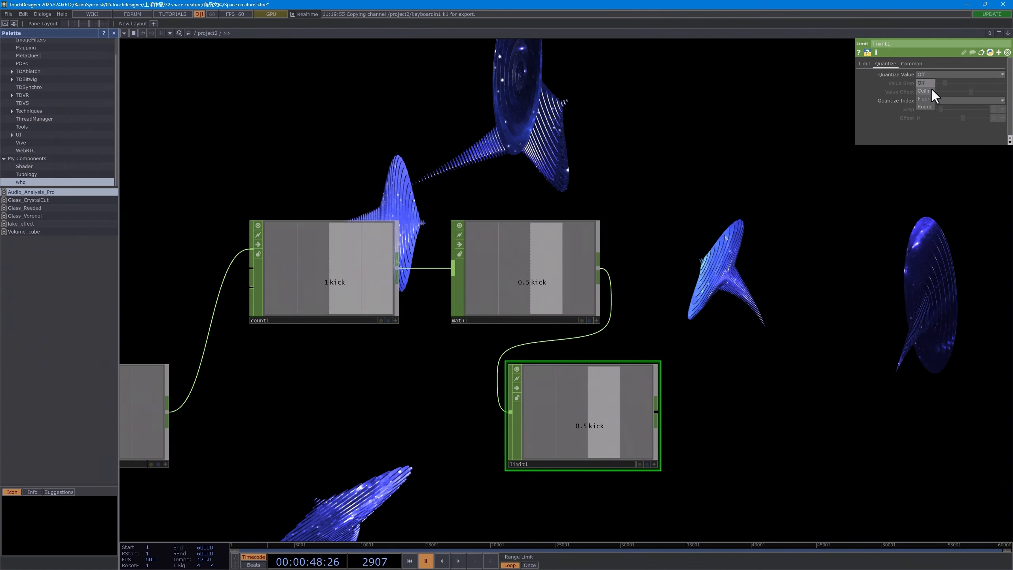
click(924, 98)
drag(791, 313, 739, 268)
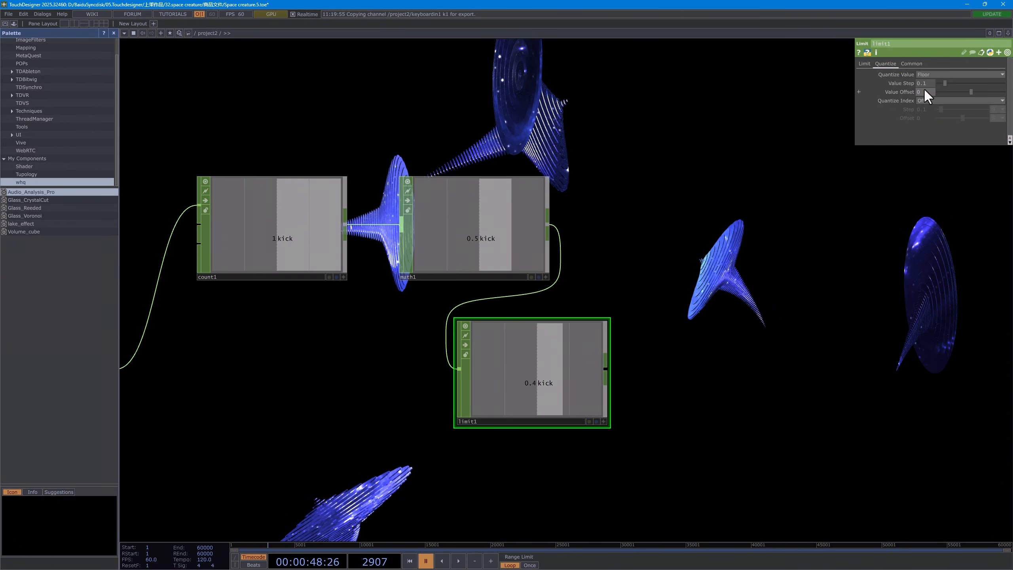
text(1)
click(804, 271)
drag(715, 300, 720, 288)
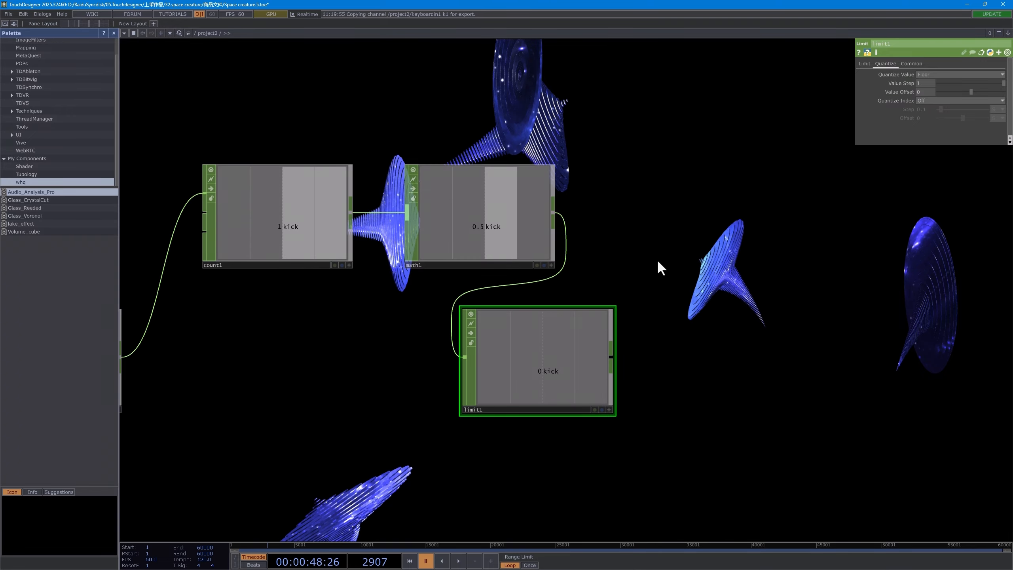
drag(657, 259, 679, 232)
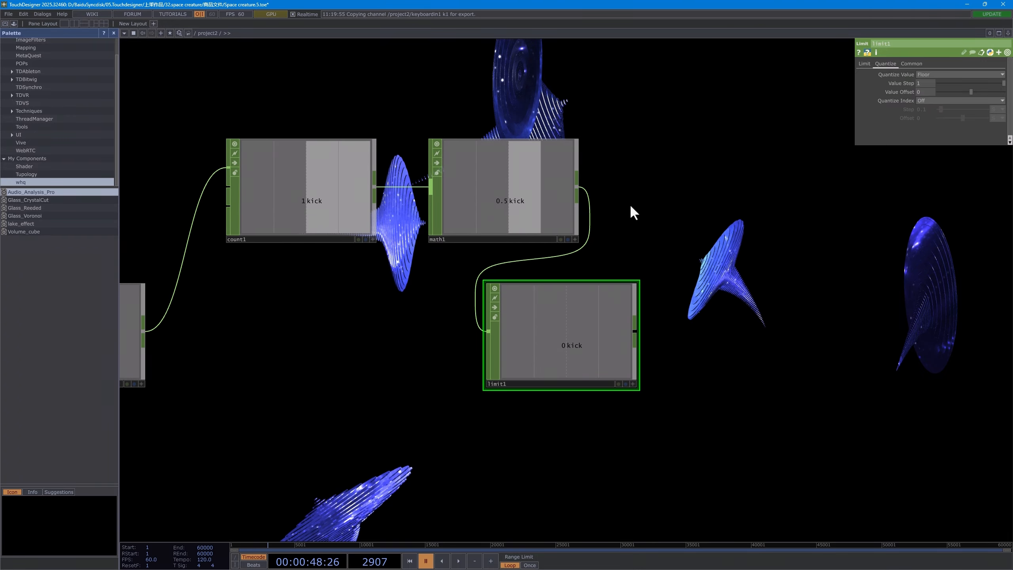
key(space)
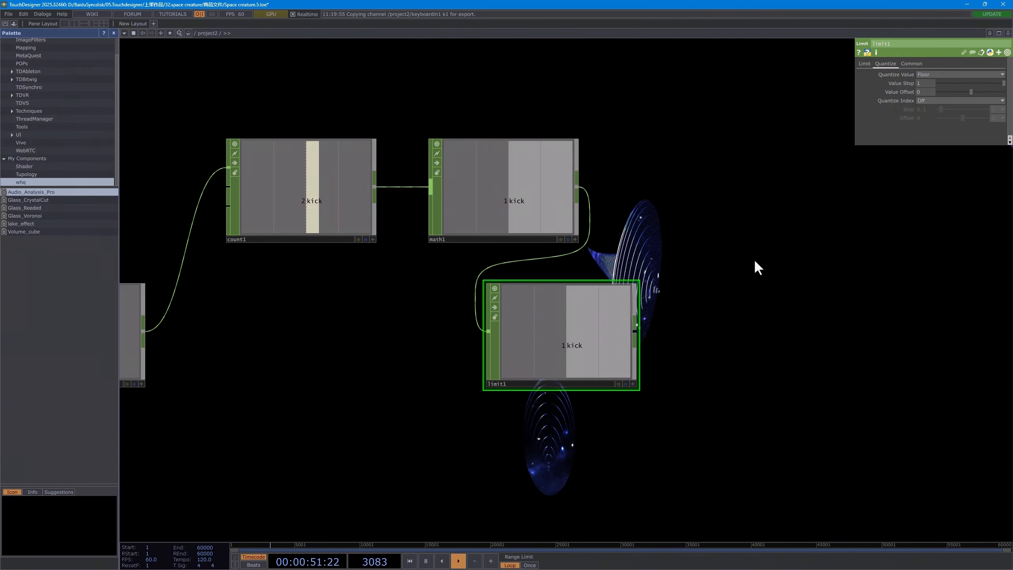
key(space)
Step: Add a Trigger CHOP connected to limit1's output and place it beside limit1
scroll(754, 262, down, 3)
drag(693, 307, 624, 307)
scroll(686, 288, down, 3)
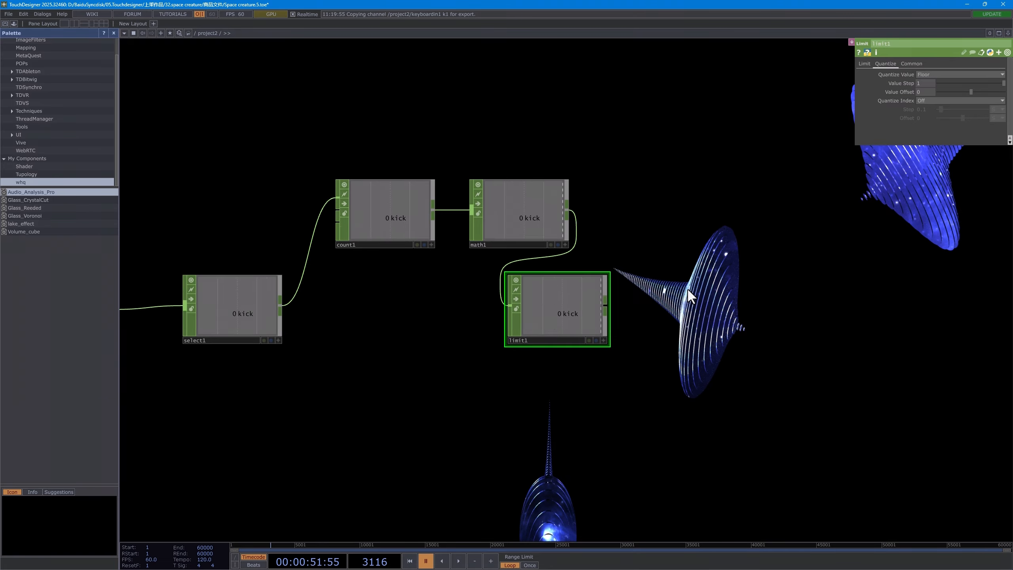
drag(681, 262, 498, 272)
scroll(497, 271, up, 2)
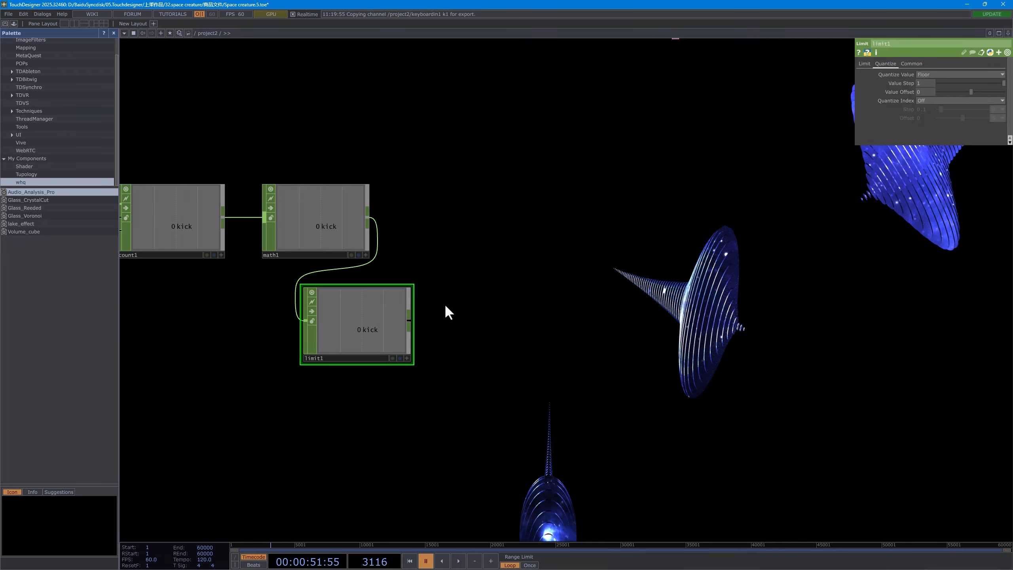
click(409, 320)
key(Tab)
text(tr)
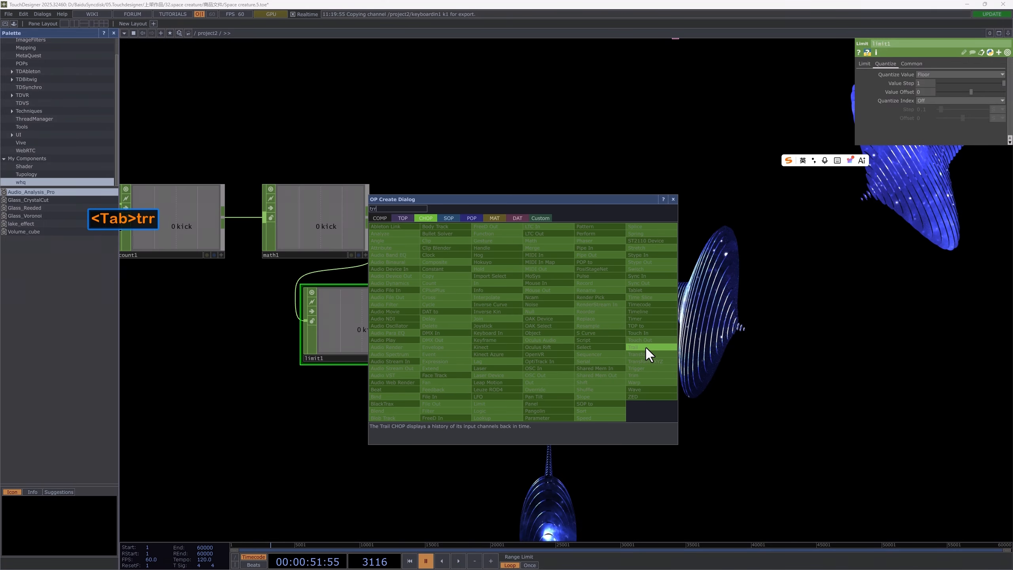
text(r)
key(BackSpace)
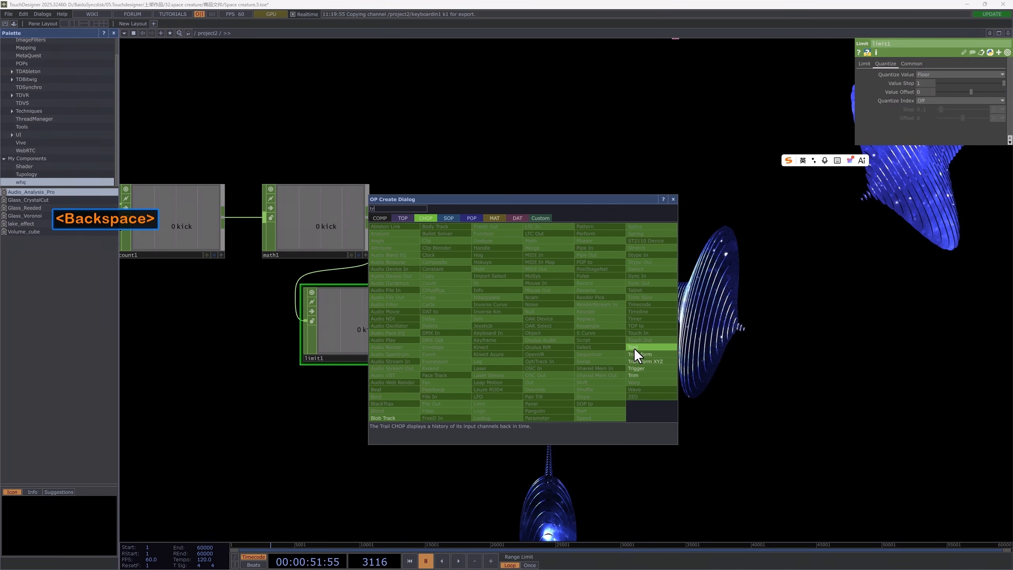
click(638, 368)
click(539, 332)
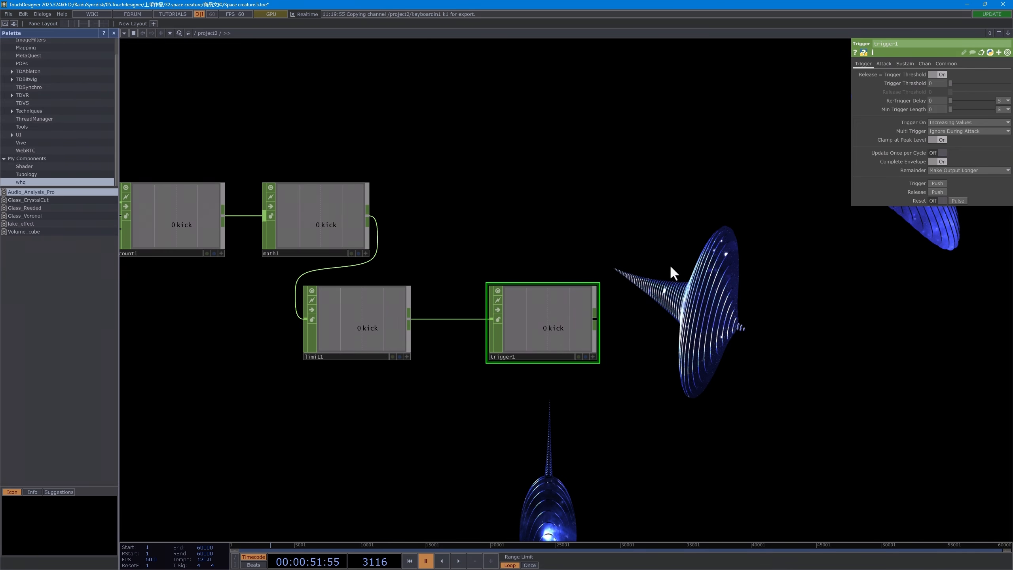
Step: Set trigger1's Attack Length, Decay Length and Release Length to 0.1 each
scroll(576, 317, up, 2)
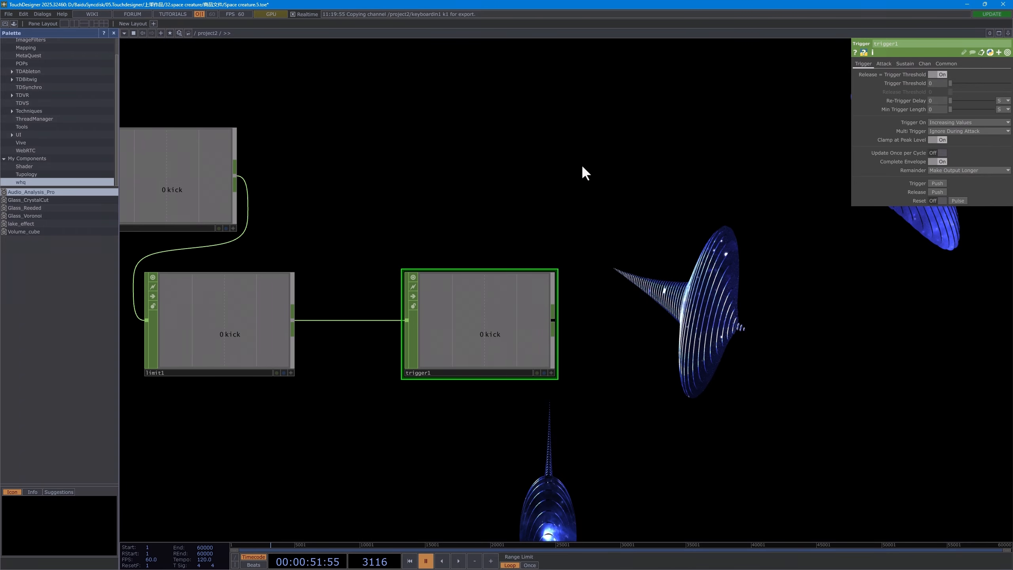
click(883, 64)
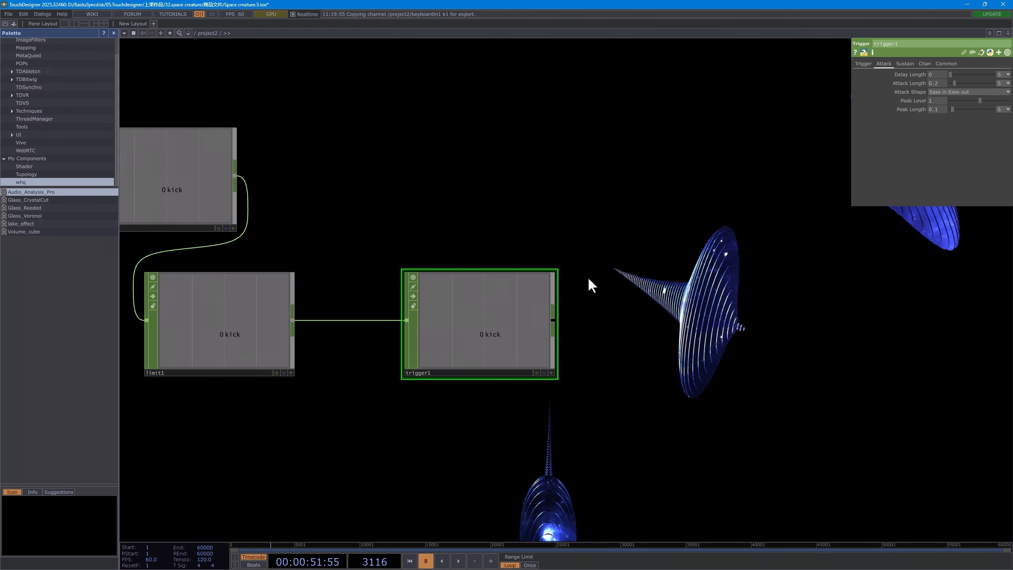
click(905, 64)
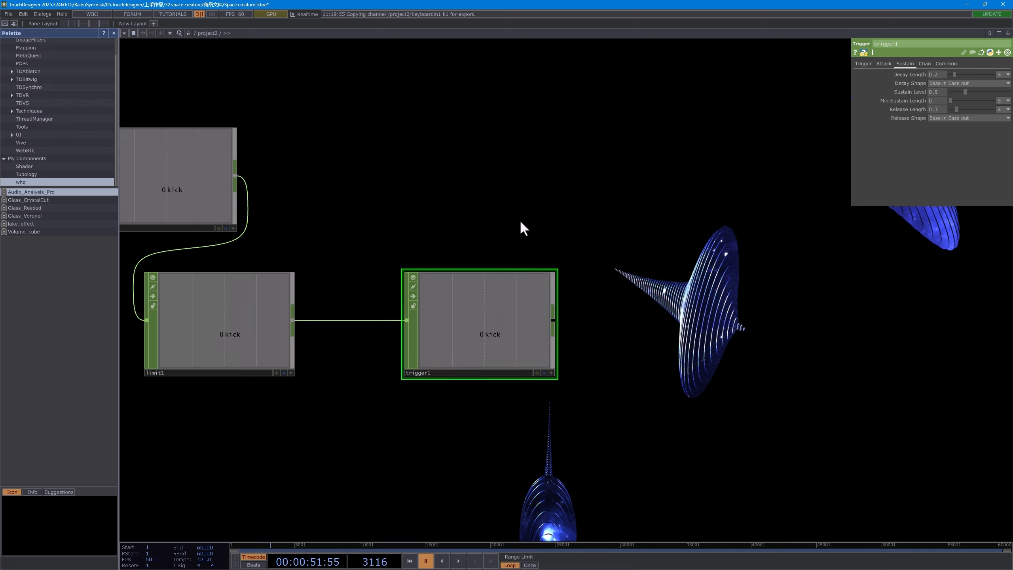
click(883, 64)
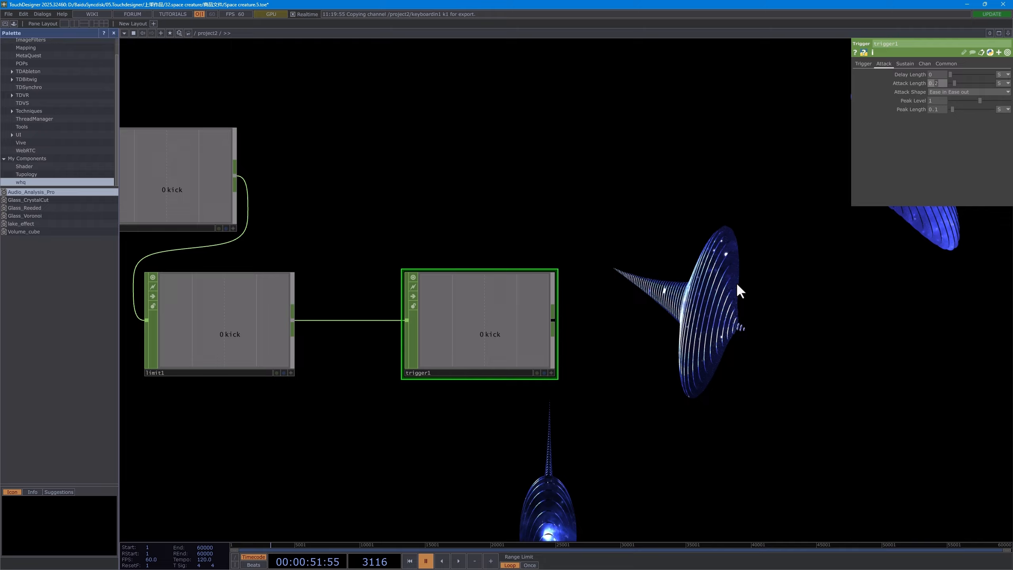
text(1)
click(898, 64)
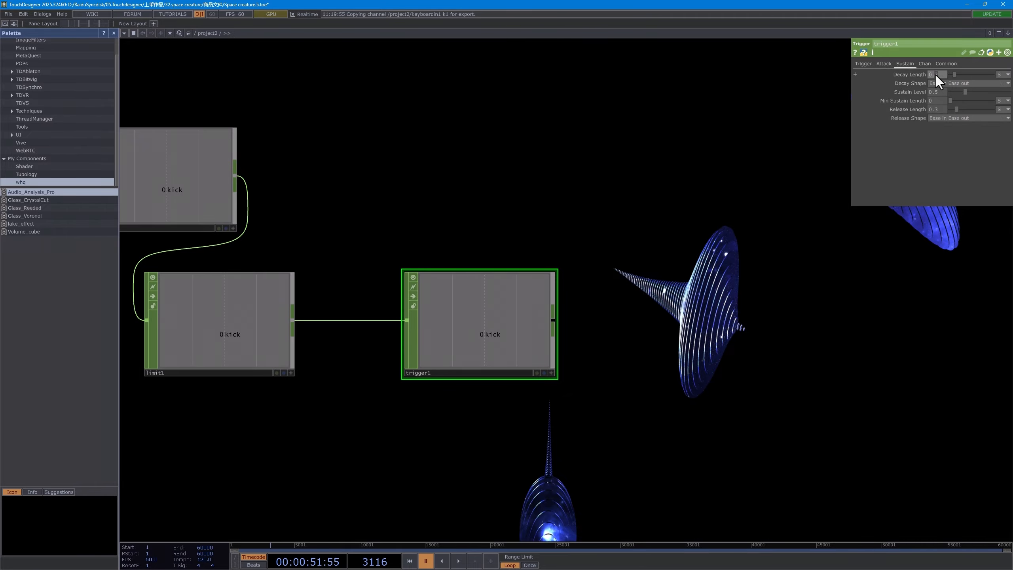
text(11)
click(606, 183)
Step: Play the timeline in short bursts to check trigger1's kick envelope
drag(577, 237, 583, 198)
scroll(599, 237, up, 3)
key(space)
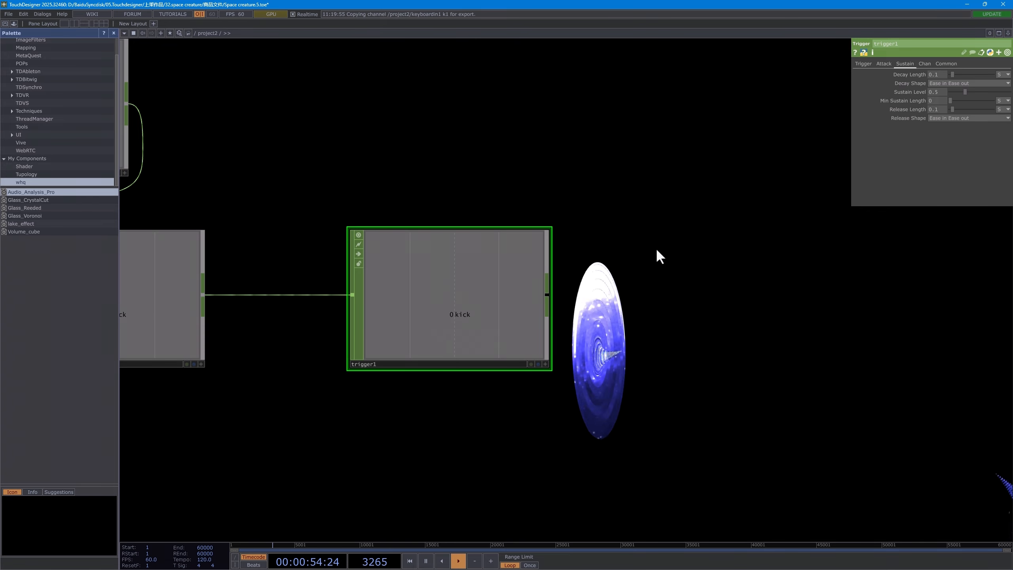
key(space)
key(space)
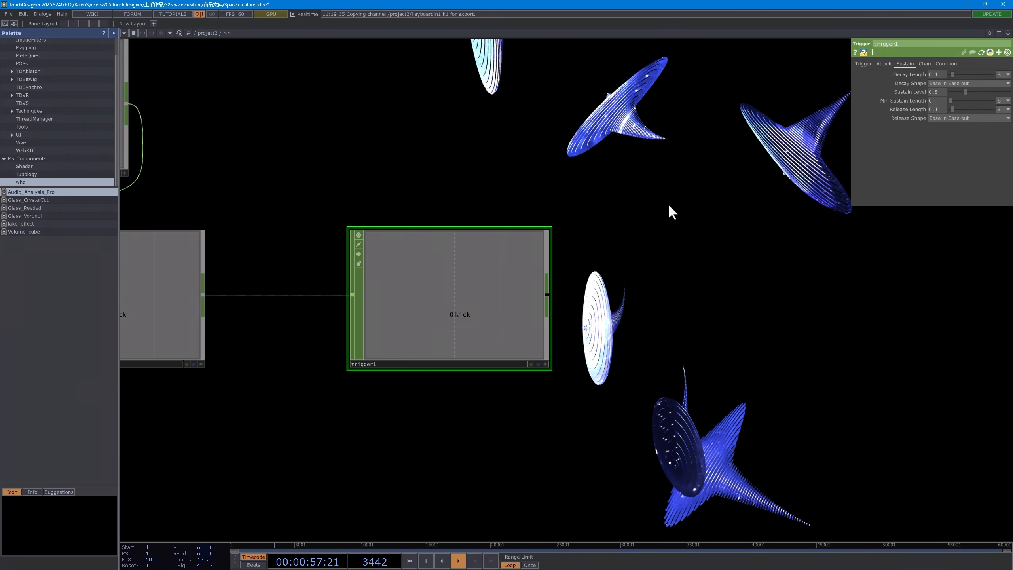
key(space)
Step: Add a Math CHOP connected to trigger1's output and place it beside trigger1
scroll(667, 188, down, 2)
drag(581, 208, 480, 185)
click(474, 296)
key(Tab)
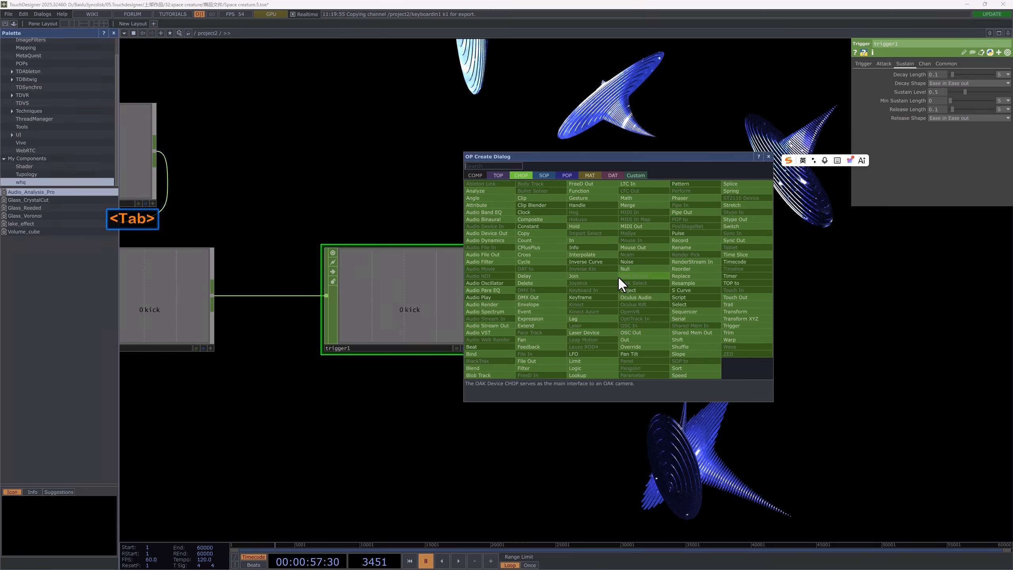
text(ma)
key(Return)
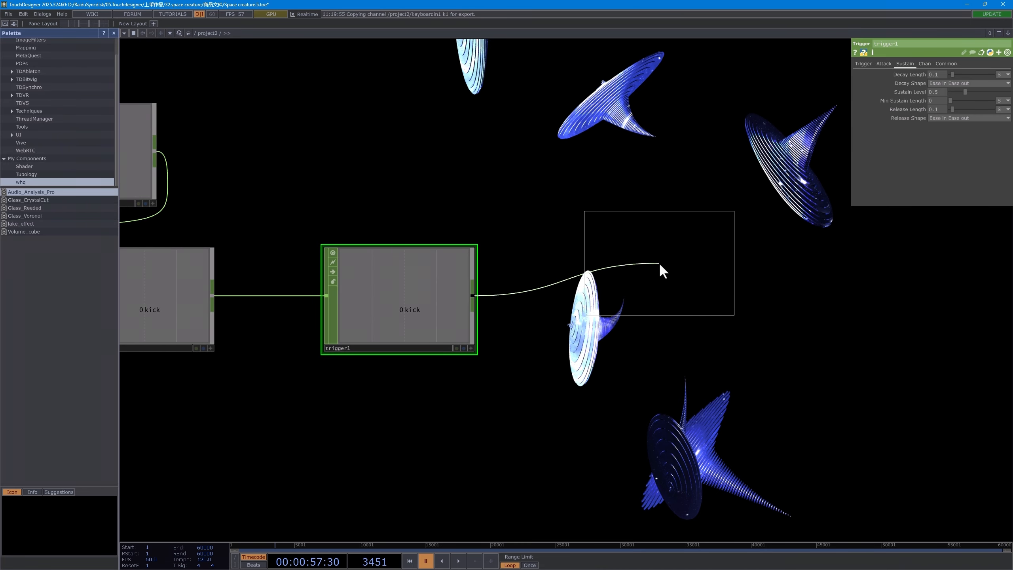
click(627, 298)
drag(649, 188, 598, 188)
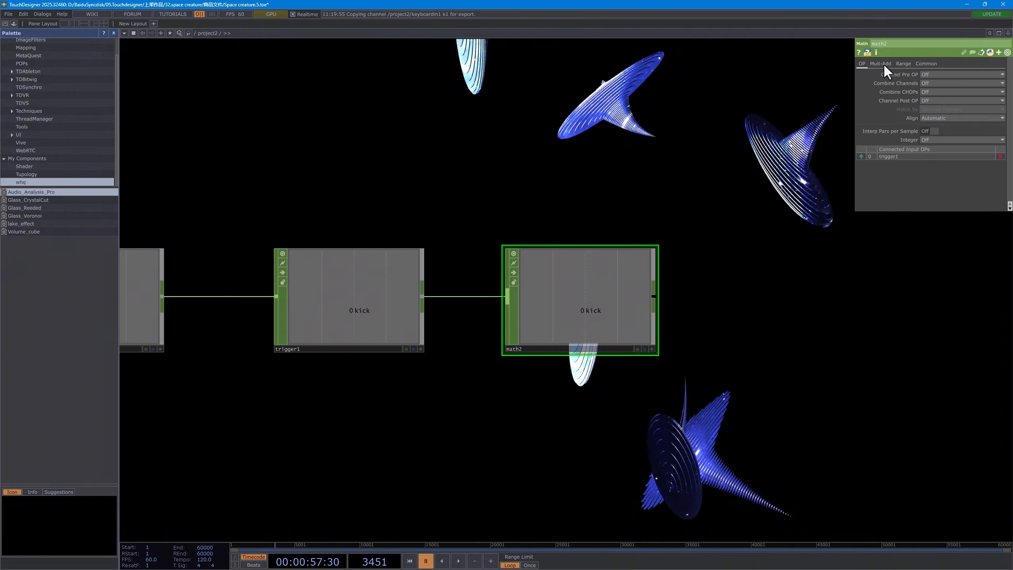
Step: Set math2's To Range from 0.08 to 0.7, and play briefly to check the remapped envelope
click(902, 64)
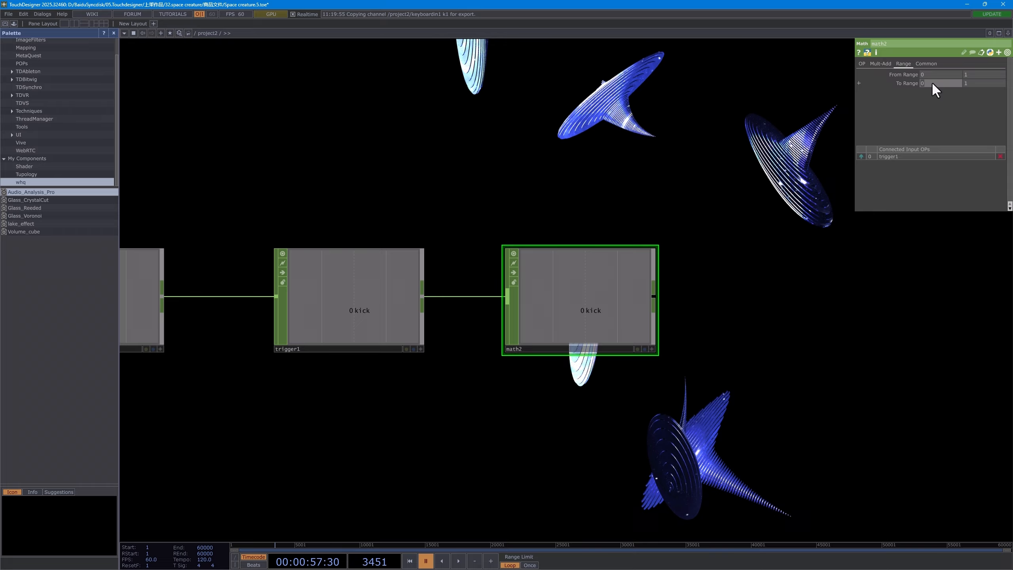
text(0.08)
key(Return)
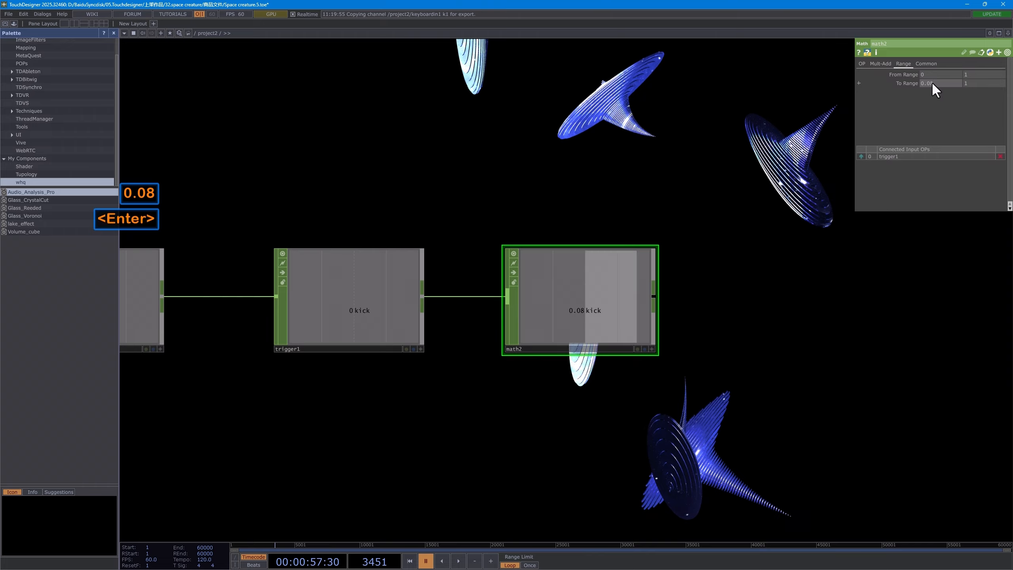
click(984, 81)
text(0.)
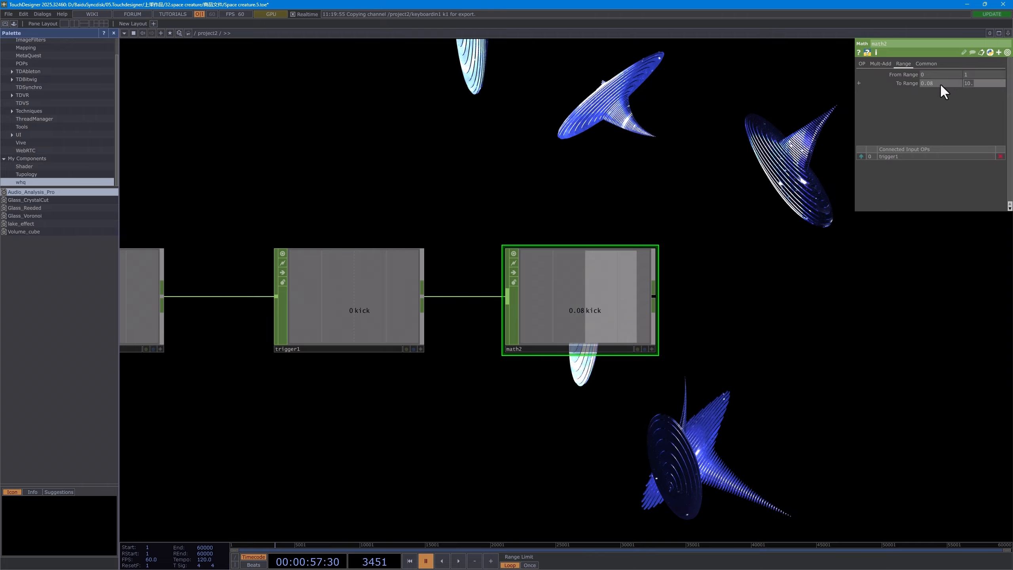
key(BackSpace)
key(BackSpace)
key(BackSpace)
text(0.7)
key(Return)
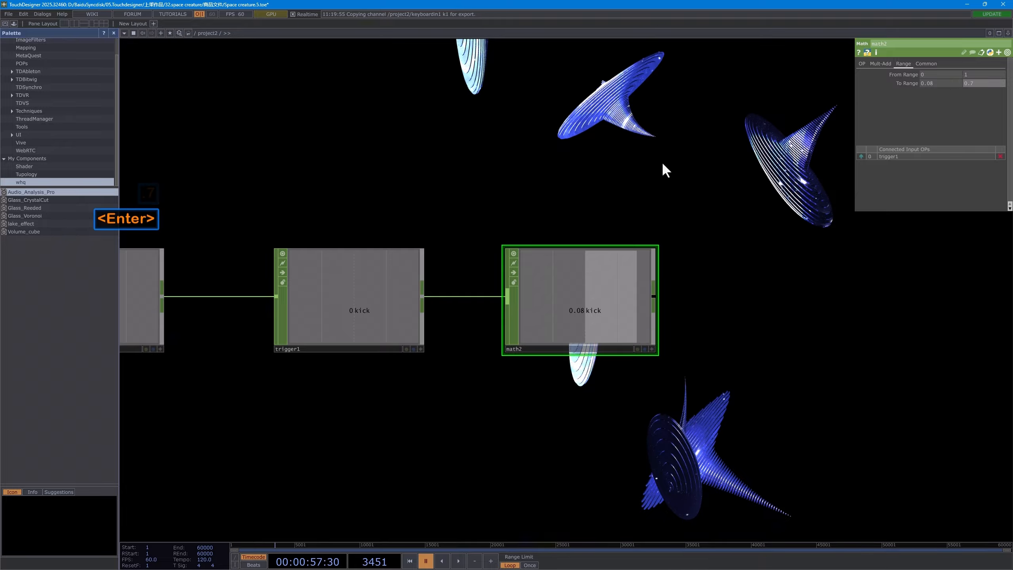
key(space)
key(space)
Step: Add a Speed CHOP connected to math2's output and place it beside math2
drag(582, 169, 504, 168)
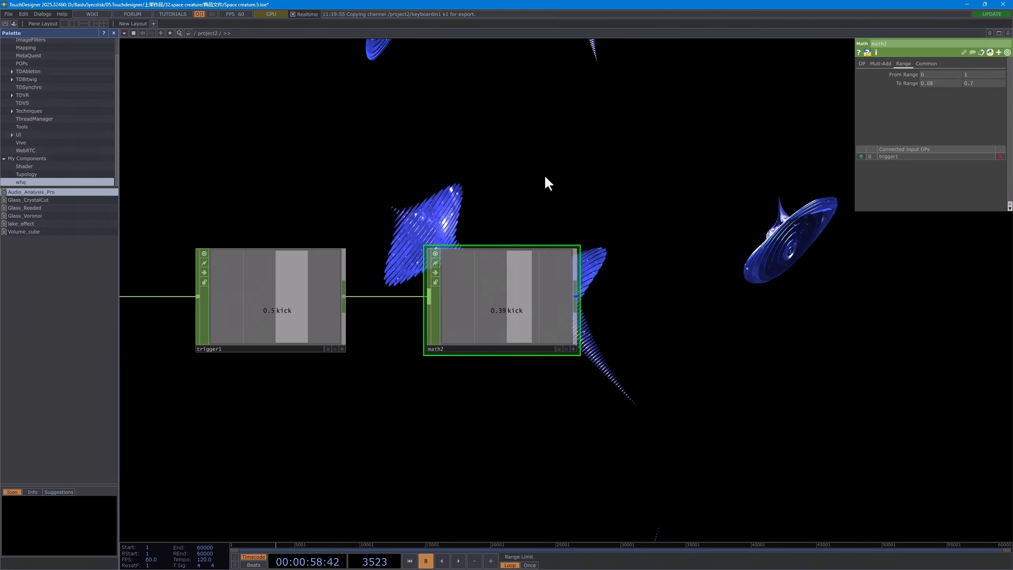
scroll(538, 193, down, 3)
drag(537, 199, 470, 235)
scroll(456, 199, down, 3)
drag(457, 194, 443, 210)
scroll(450, 285, up, 3)
scroll(462, 239, down, 2)
scroll(445, 215, up, 3)
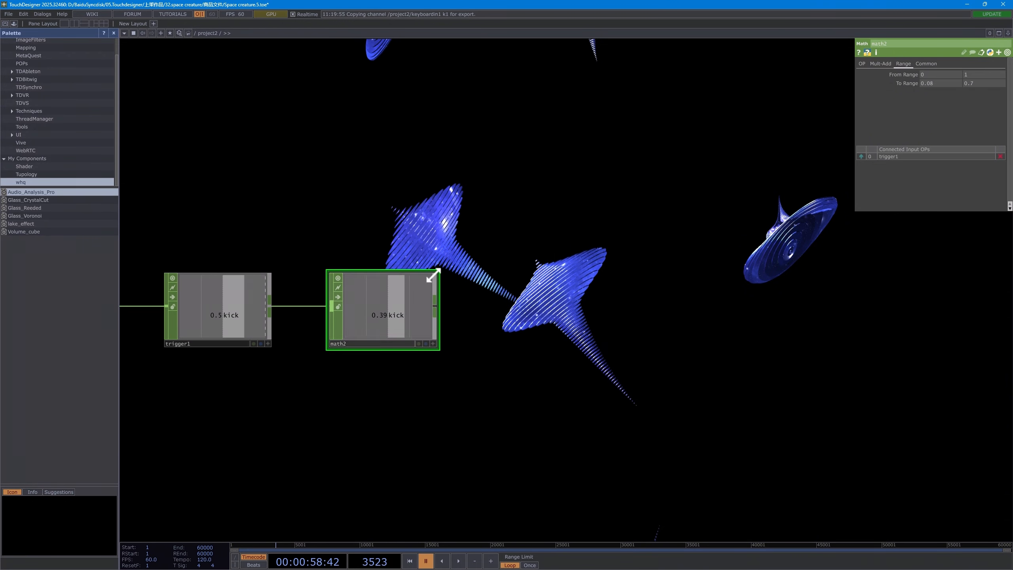
key(Tab)
text(spee)
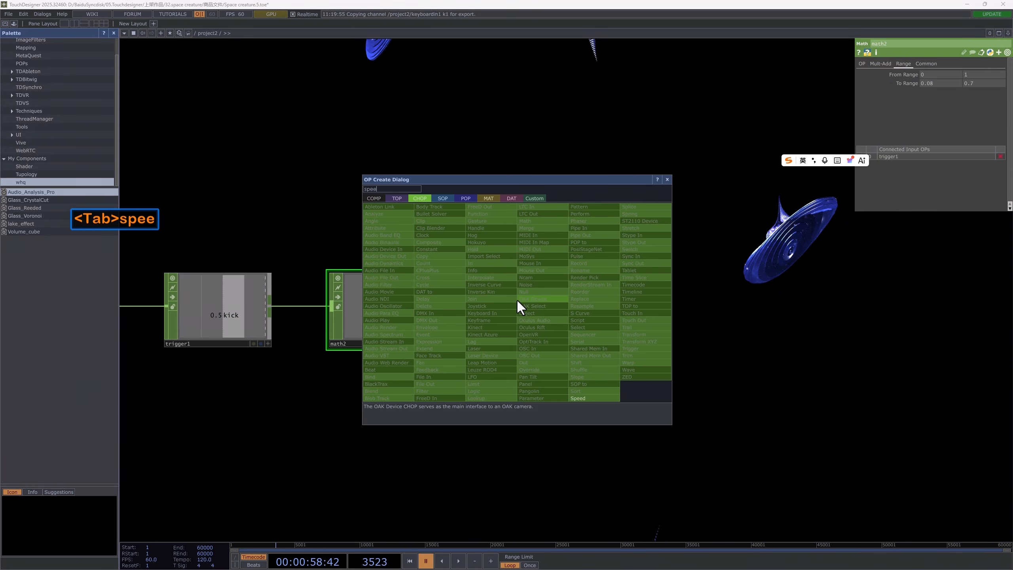
key(BackSpace)
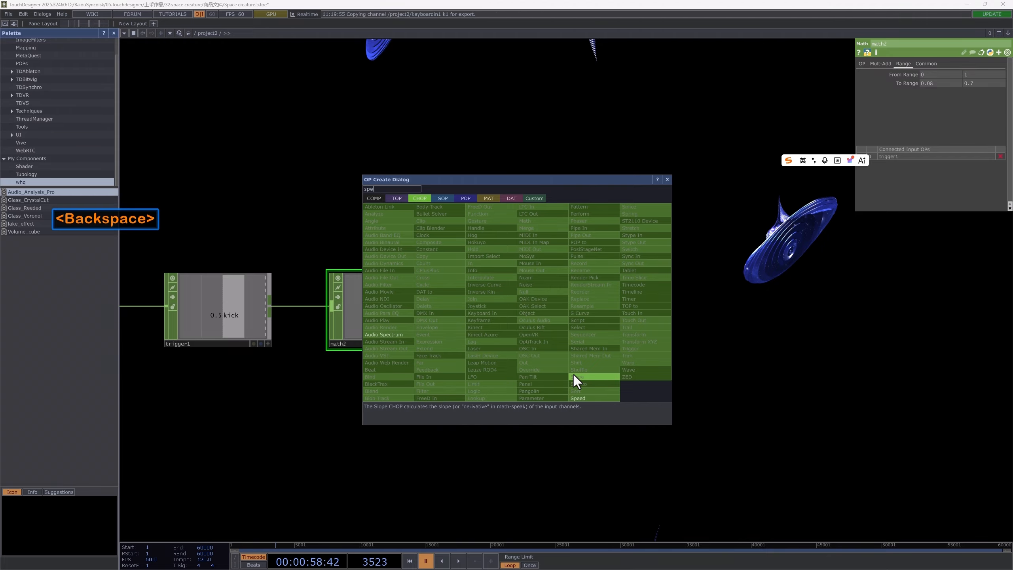
click(580, 397)
click(541, 315)
scroll(541, 316, up, 2)
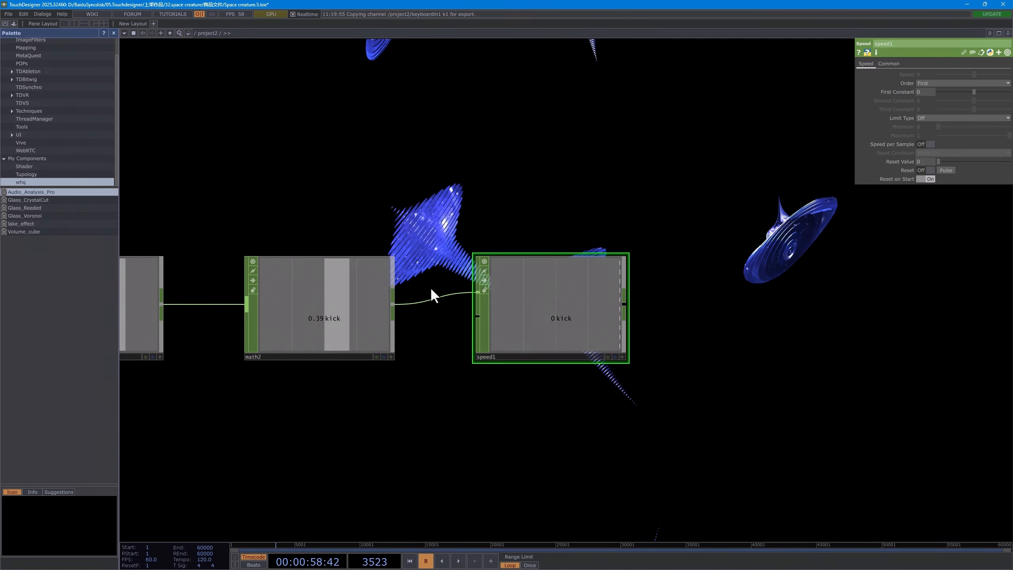
Step: Play the timeline to check how speed1's kick channel accumulates
key(space)
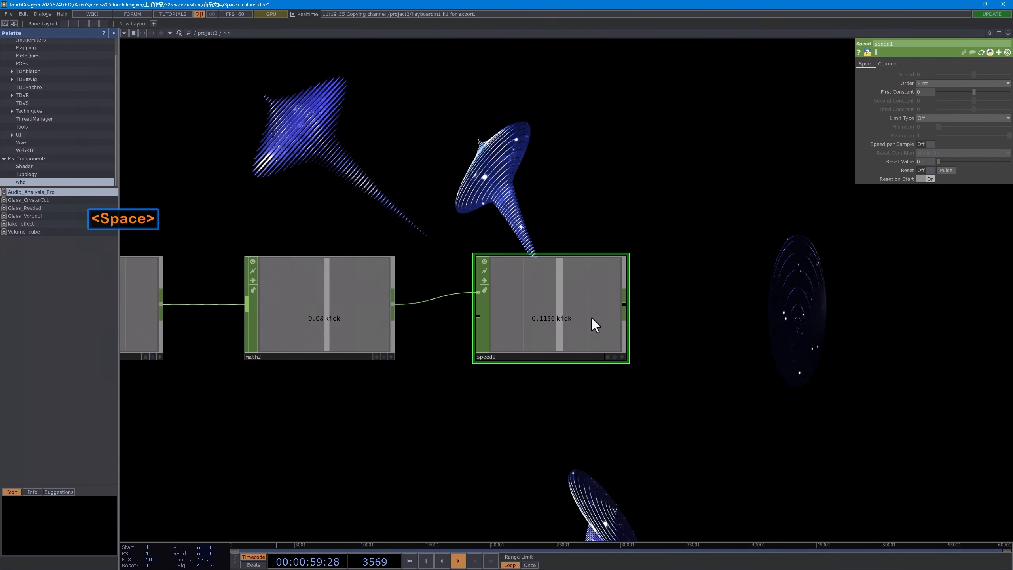
scroll(592, 318, up, 3)
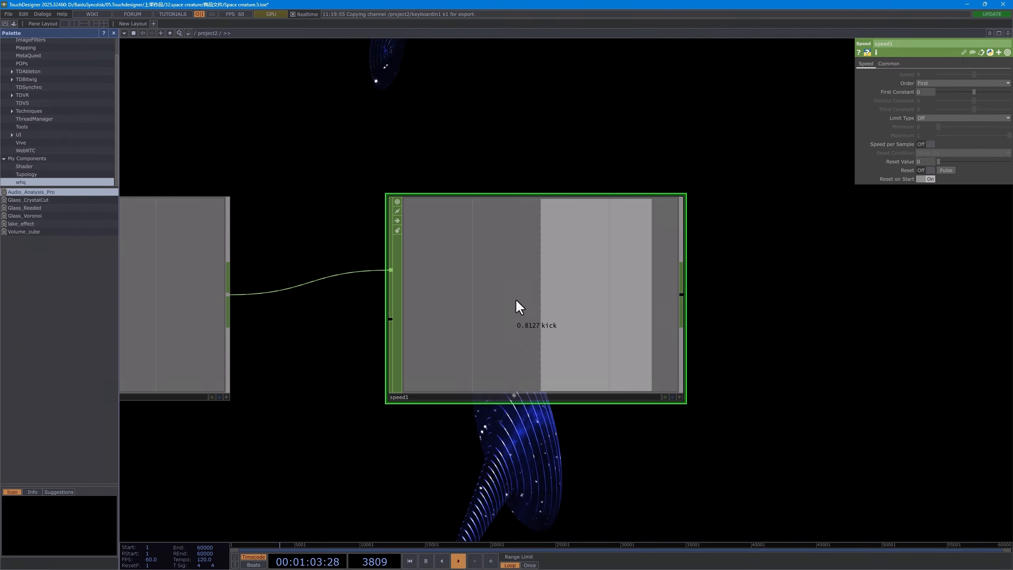
key(space)
scroll(528, 136, down, 7)
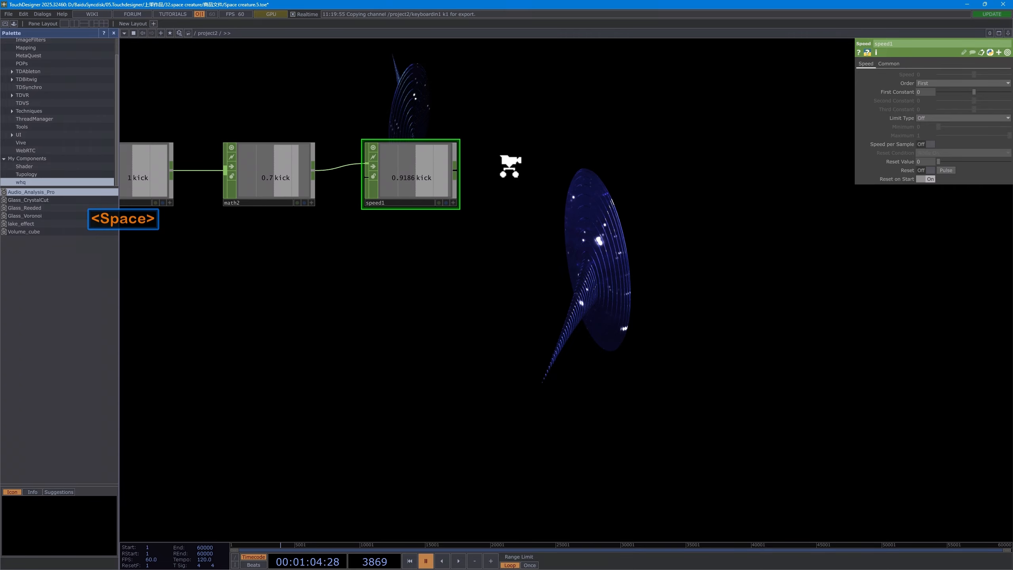
Step: Replace the absTime expression in noise1's Translate 4D with a CHOP reference to speed1's kick channel
drag(510, 163, 559, 299)
click(551, 298)
scroll(383, 192, down, 6)
drag(378, 193, 522, 260)
click(272, 142)
scroll(526, 226, up, 3)
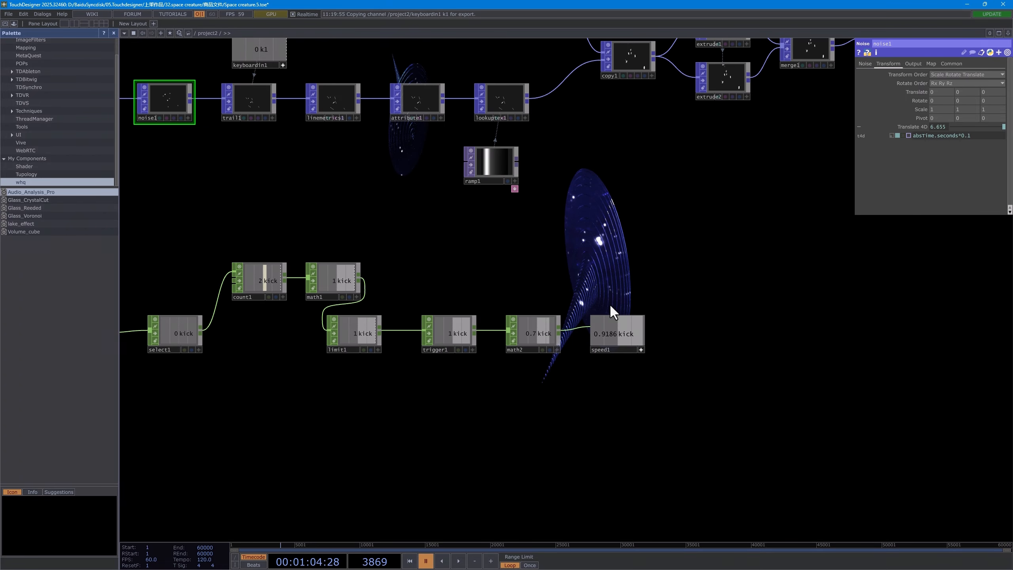
drag(610, 319, 942, 134)
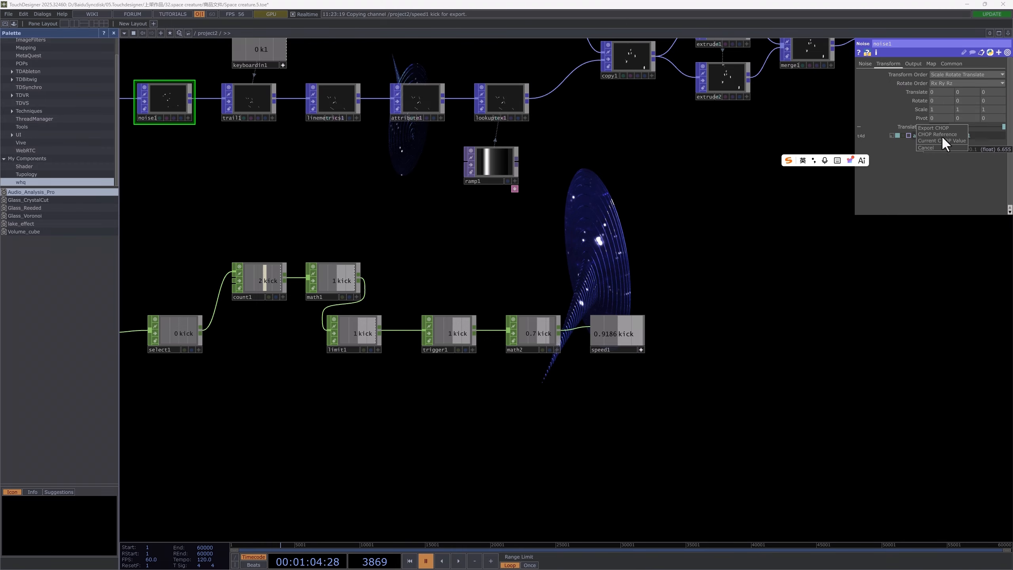
click(859, 160)
drag(576, 216, 596, 257)
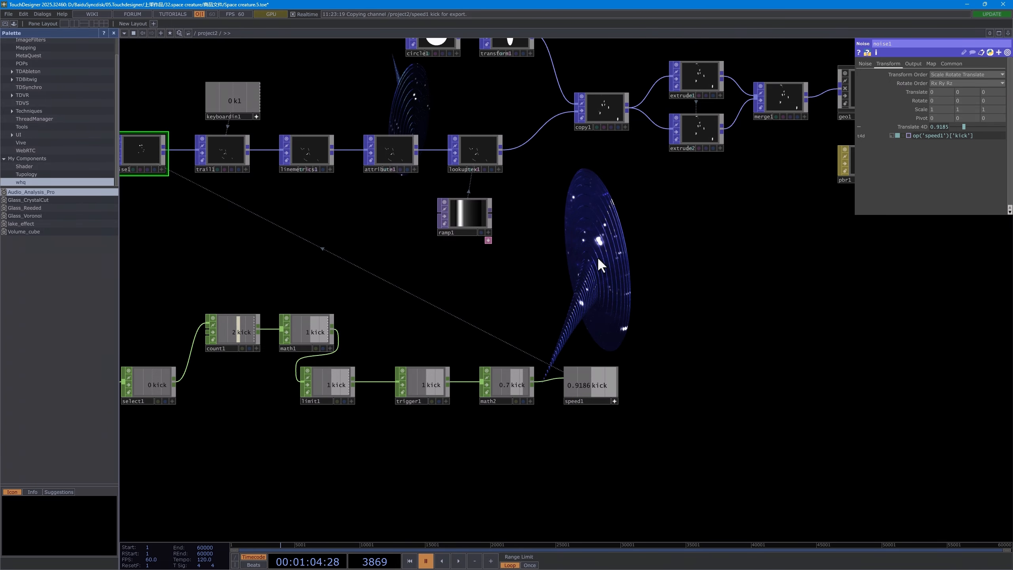
Step: Play the timeline in short bursts to check how the creatures move with the kick-driven noise
key(space)
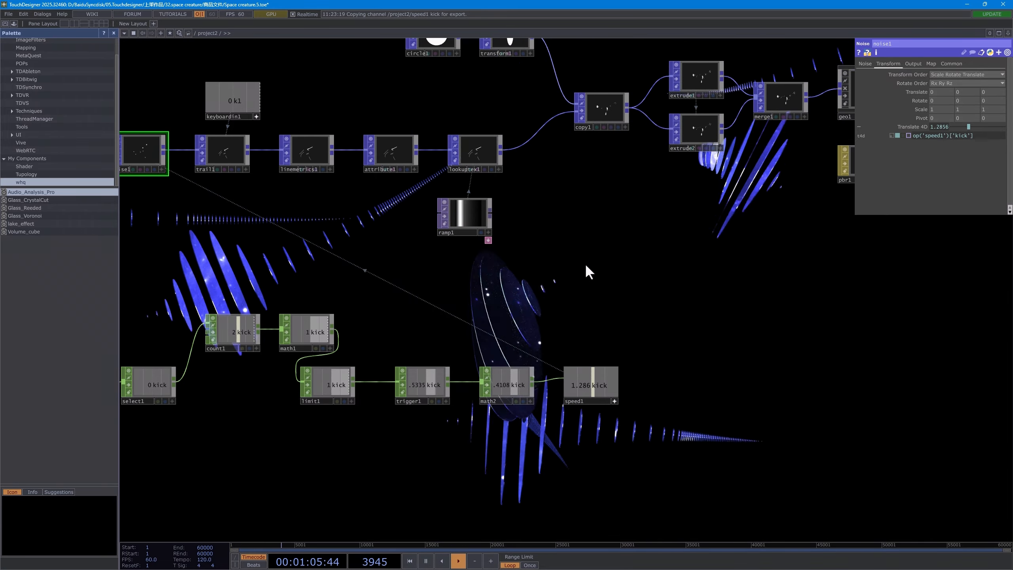
key(space)
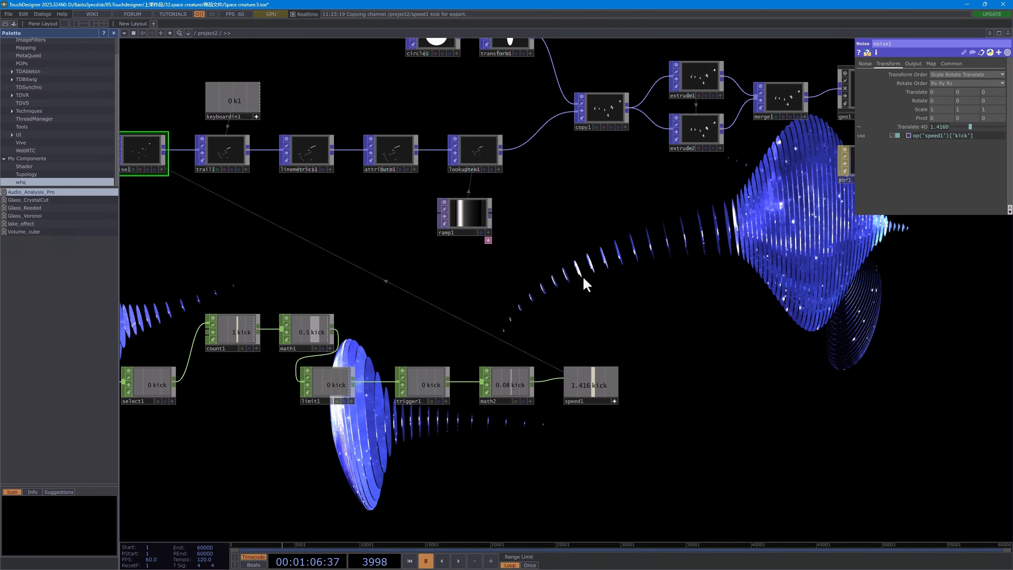
scroll(543, 298, down, 3)
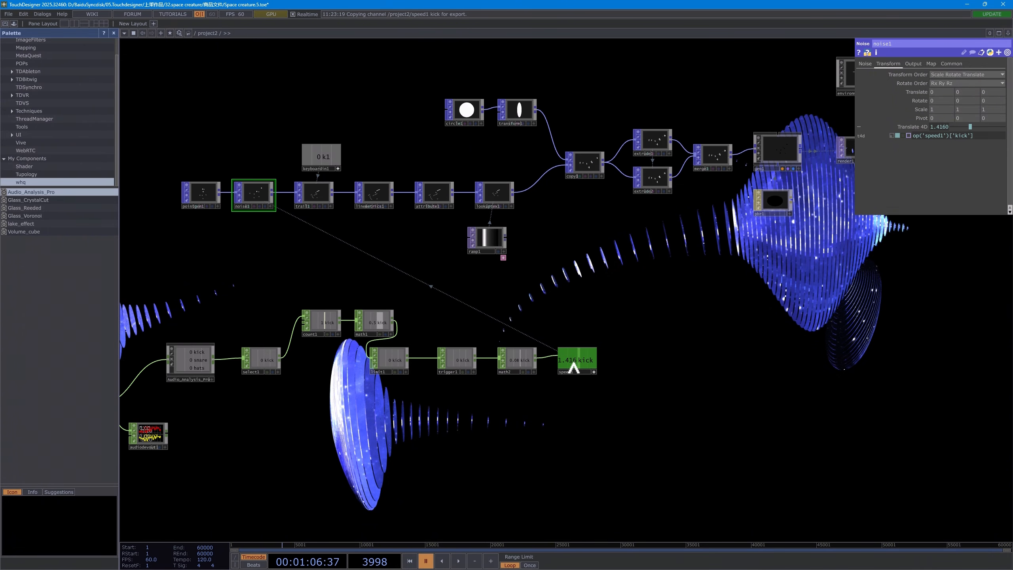
scroll(632, 316, down, 3)
drag(582, 172, 490, 312)
key(space)
key(space)
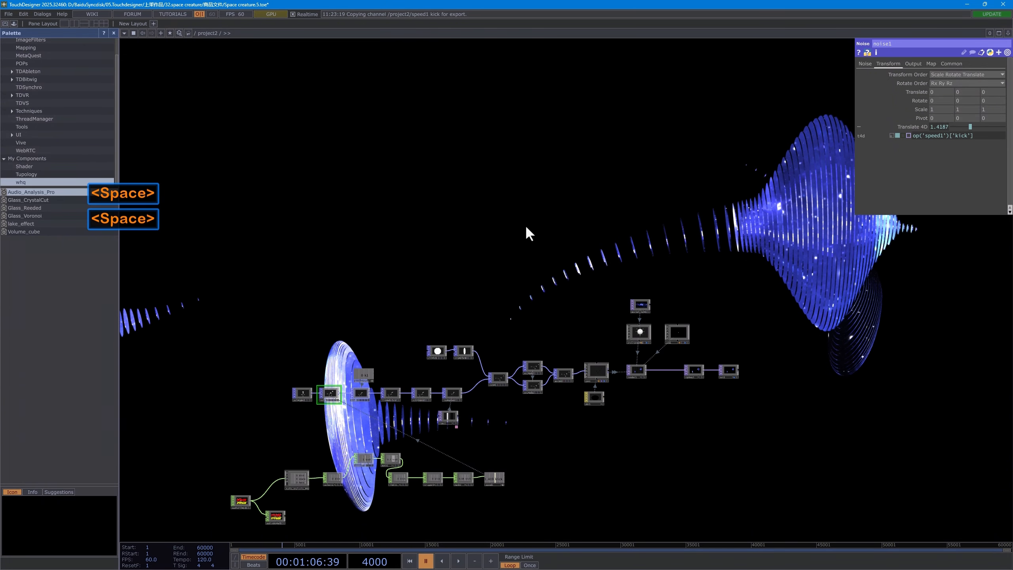
key(space)
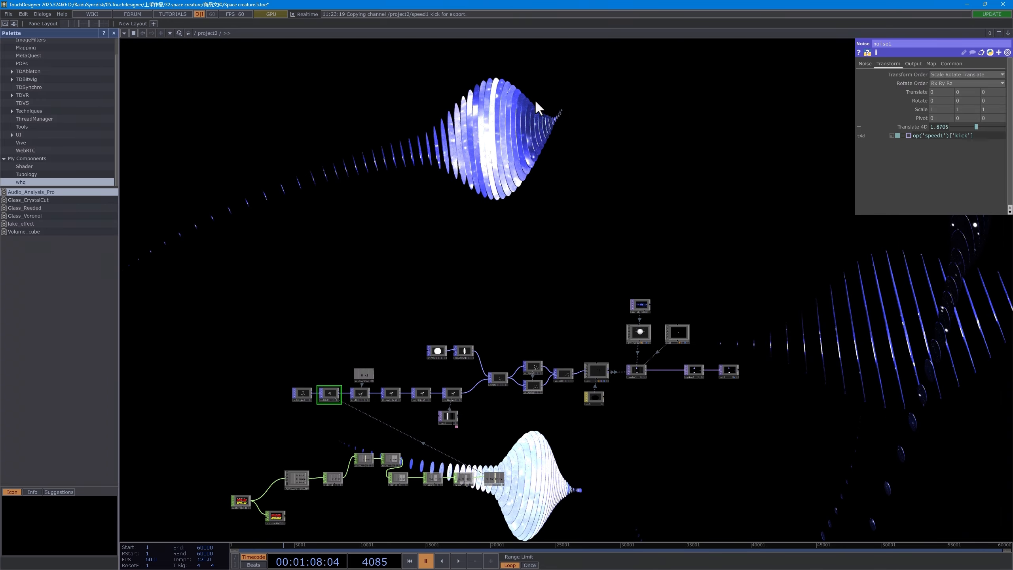
Step: Set the value of ramp1's first colour key to 0.04 and its second key to 0.46
scroll(459, 369, up, 8)
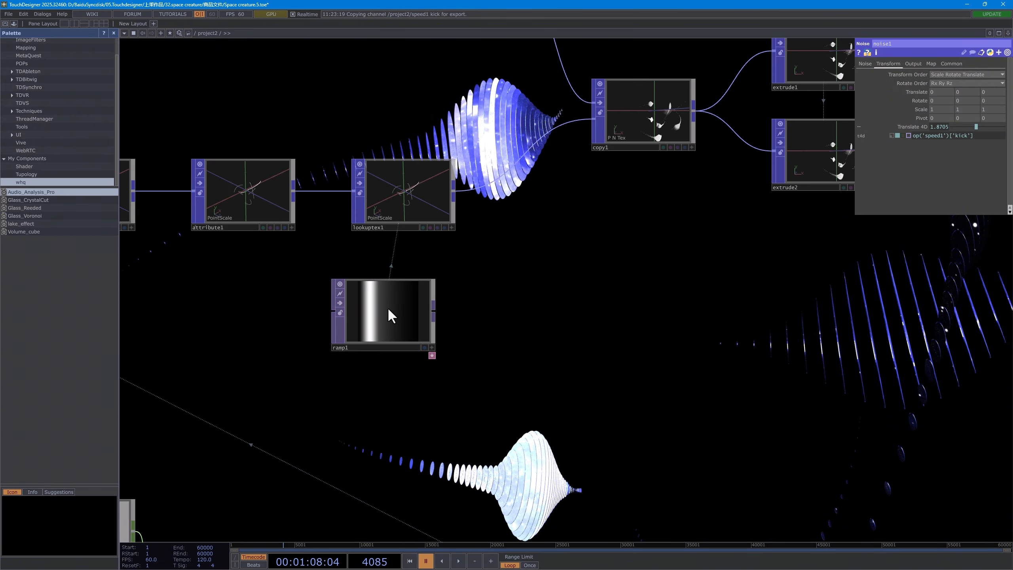
click(389, 310)
scroll(530, 275, up, 3)
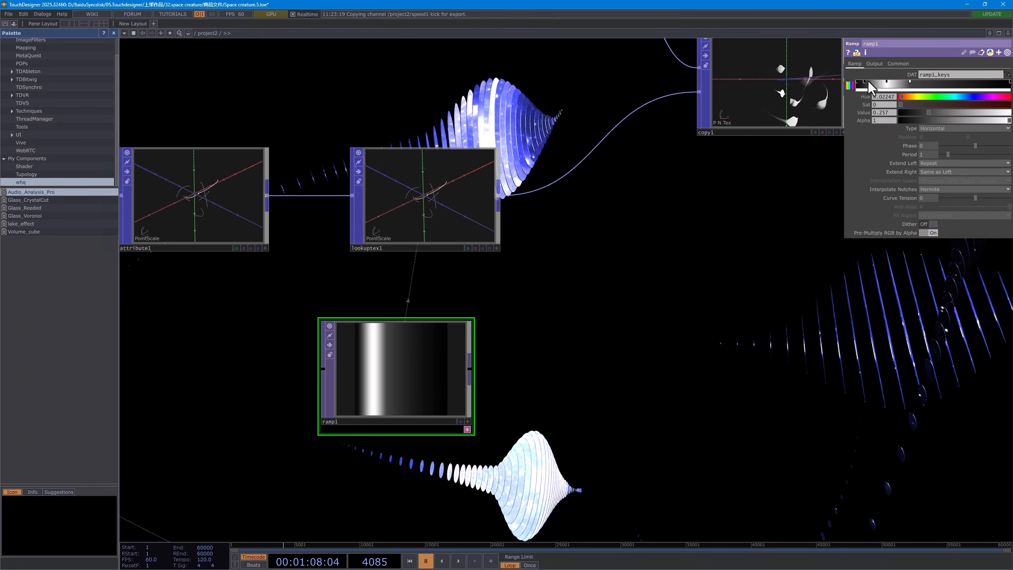
click(855, 82)
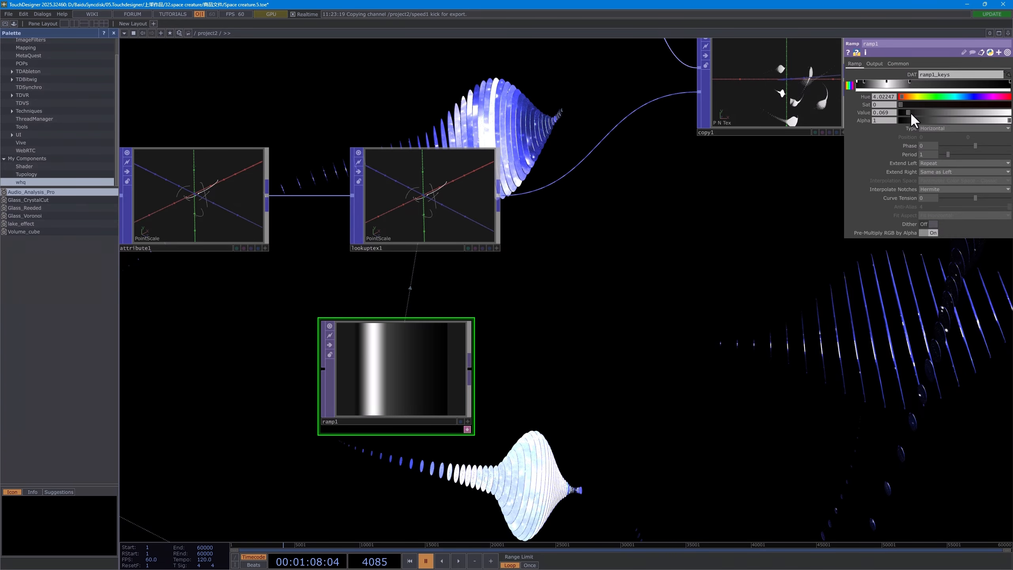
drag(911, 115, 906, 116)
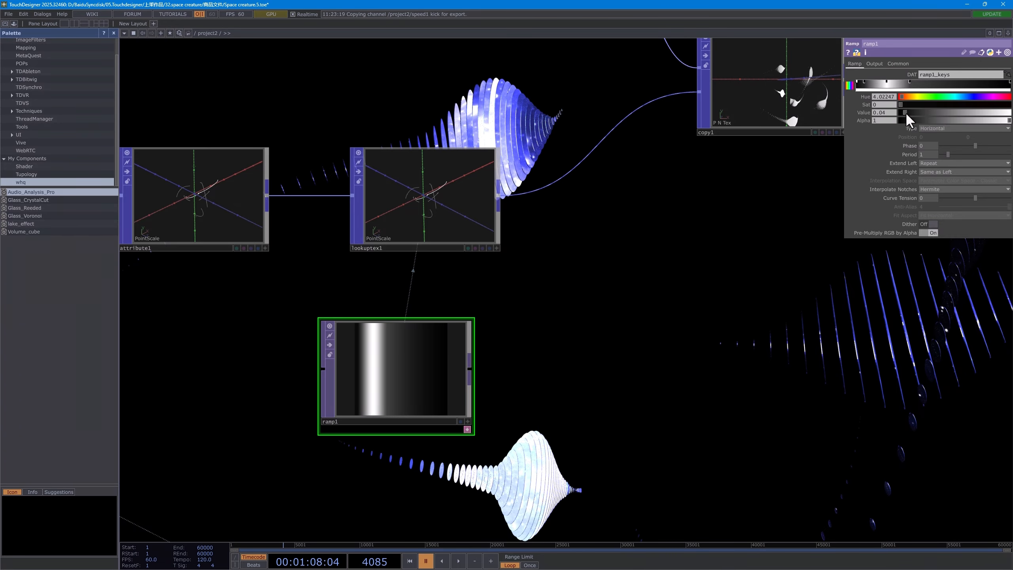
click(864, 82)
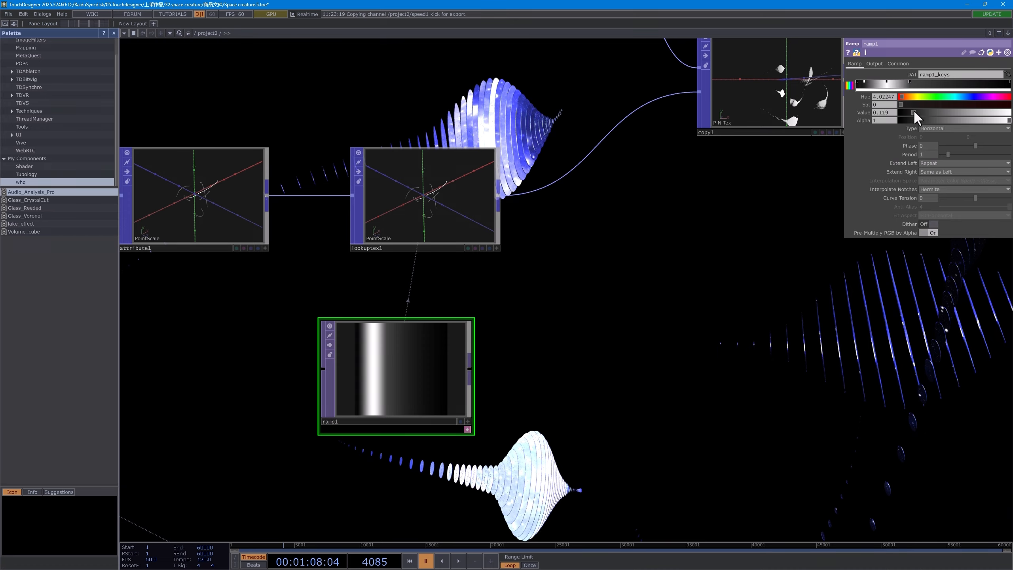
drag(914, 112, 952, 114)
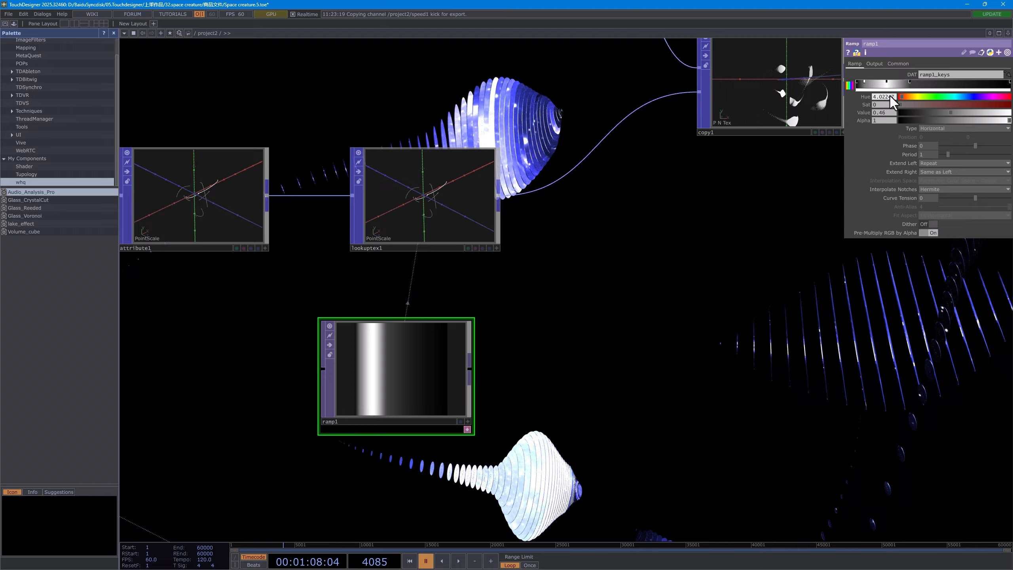
Step: Set the value of ramp1's second colour key to 0.362 and shift it and the white key slightly toward the ramp's start
click(857, 85)
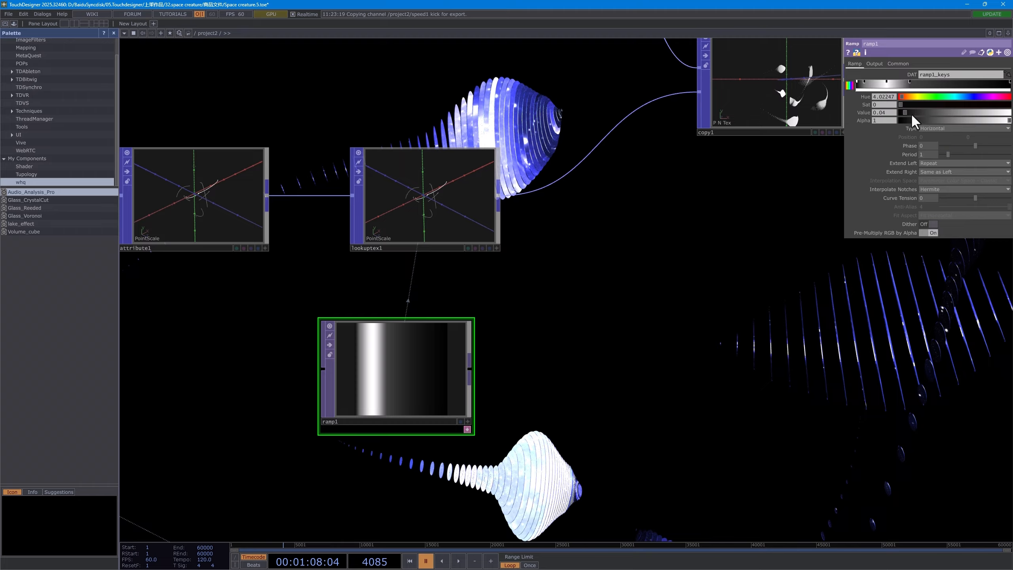
drag(911, 113, 940, 113)
click(863, 81)
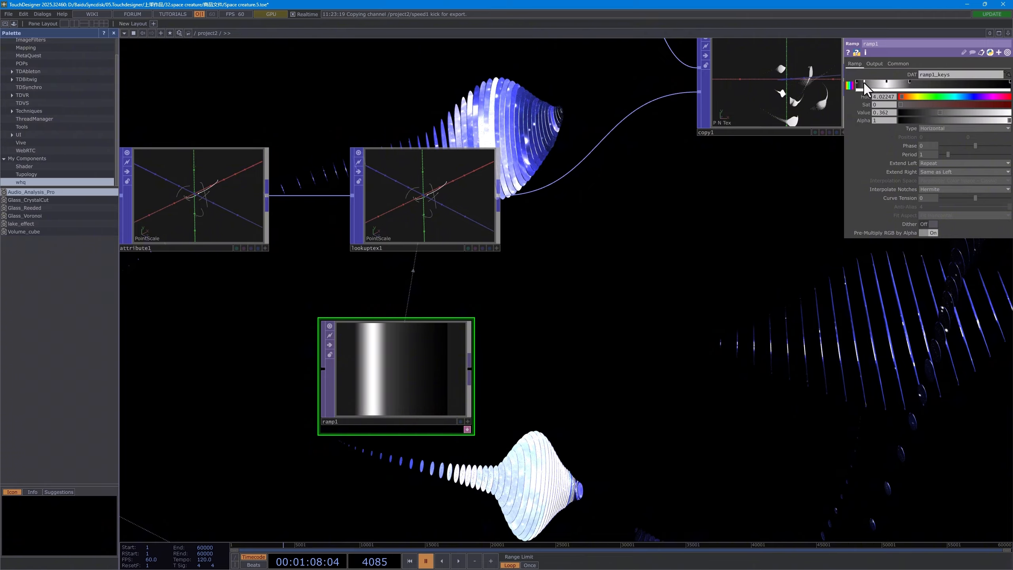
drag(864, 82, 861, 83)
click(885, 81)
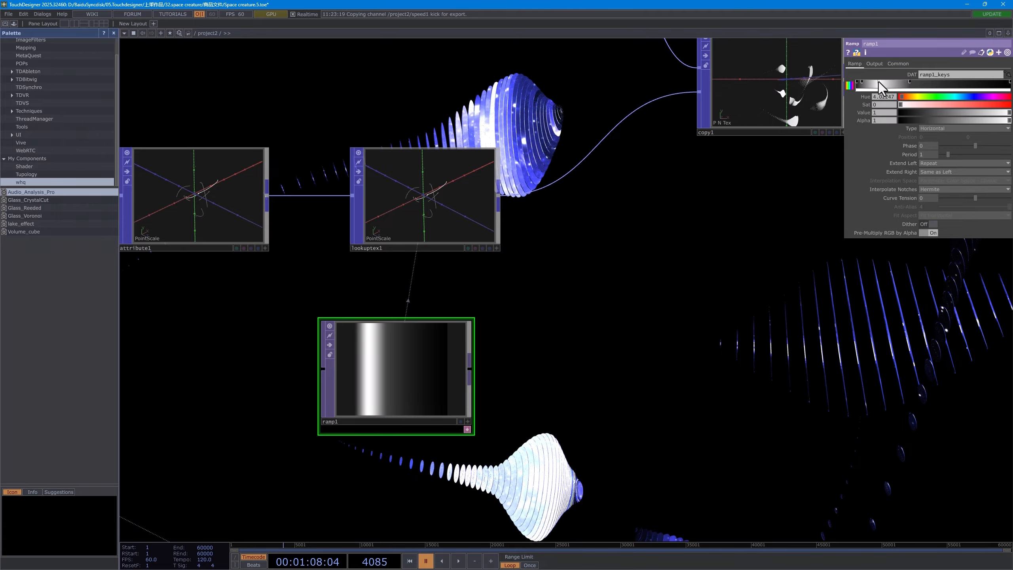
drag(876, 81, 881, 81)
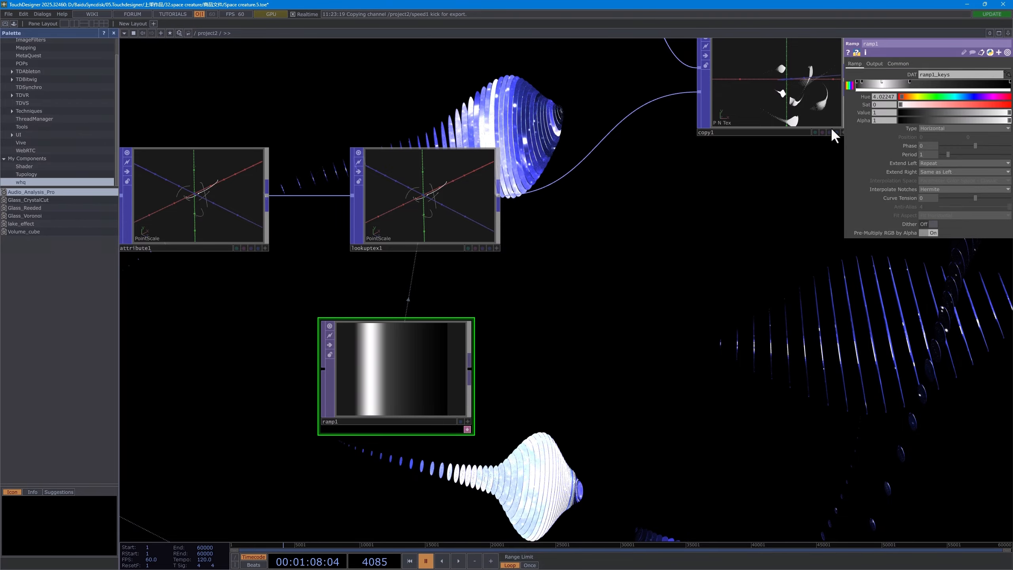
Step: Play the timeline in short bursts to check the creatures' shape with the adjusted ramp1 keys
key(space)
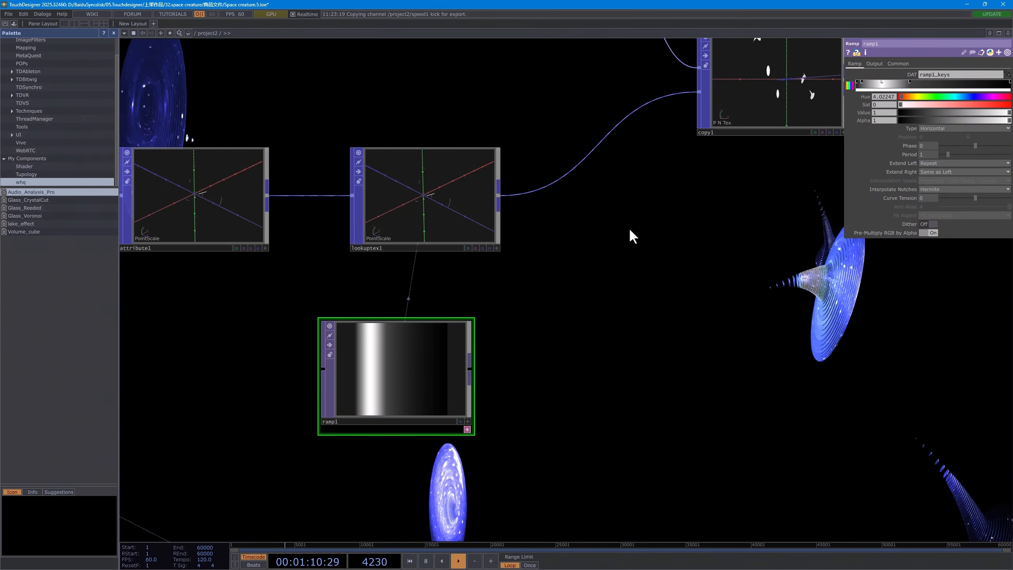
key(space)
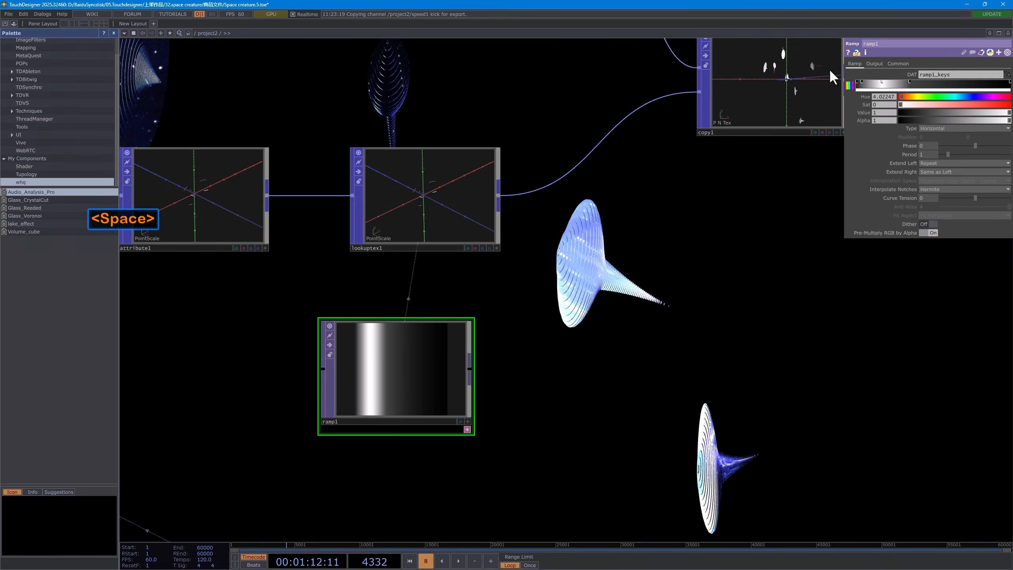
click(862, 81)
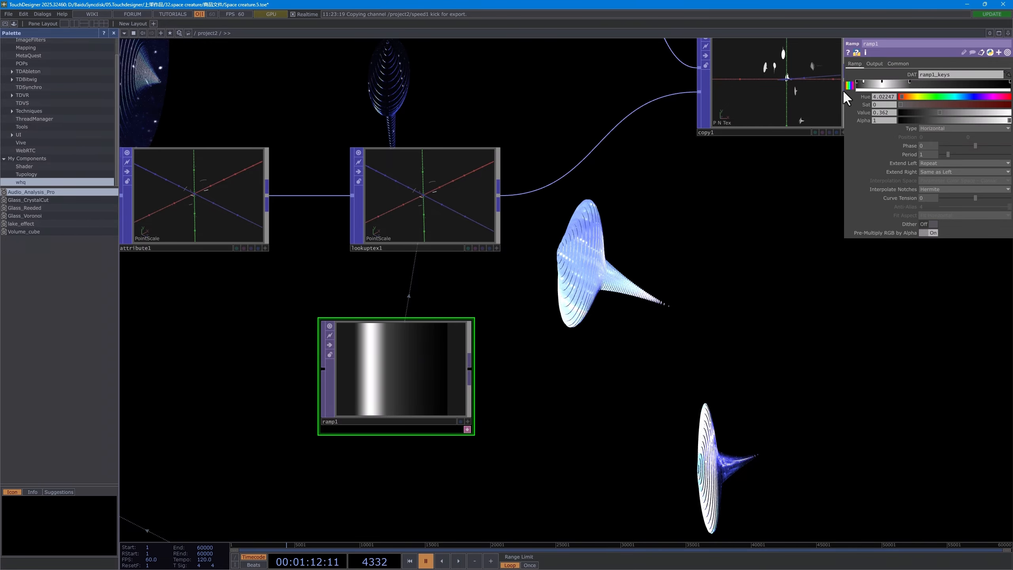
key(space)
key(space)
Step: Move rgbkey1 and out1 farther from render1 to make room in the chain
scroll(694, 271, down, 3)
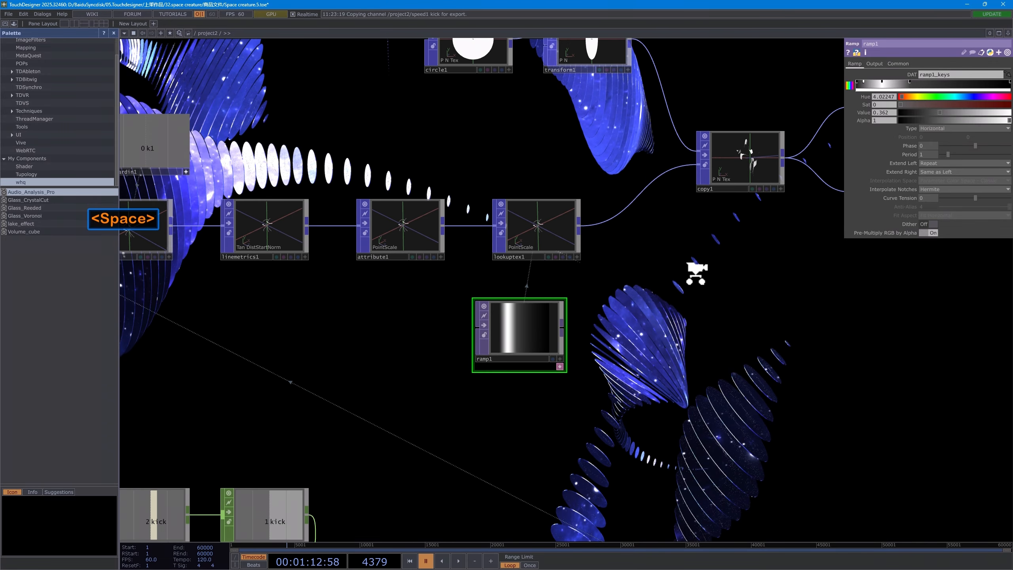
scroll(695, 271, down, 4)
scroll(724, 335, down, 4)
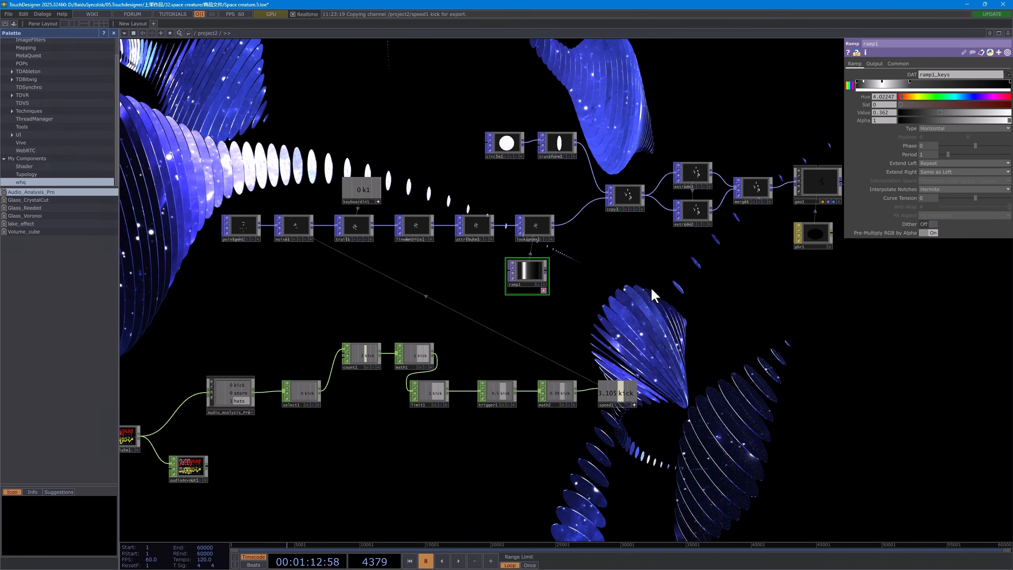
scroll(616, 292, down, 1)
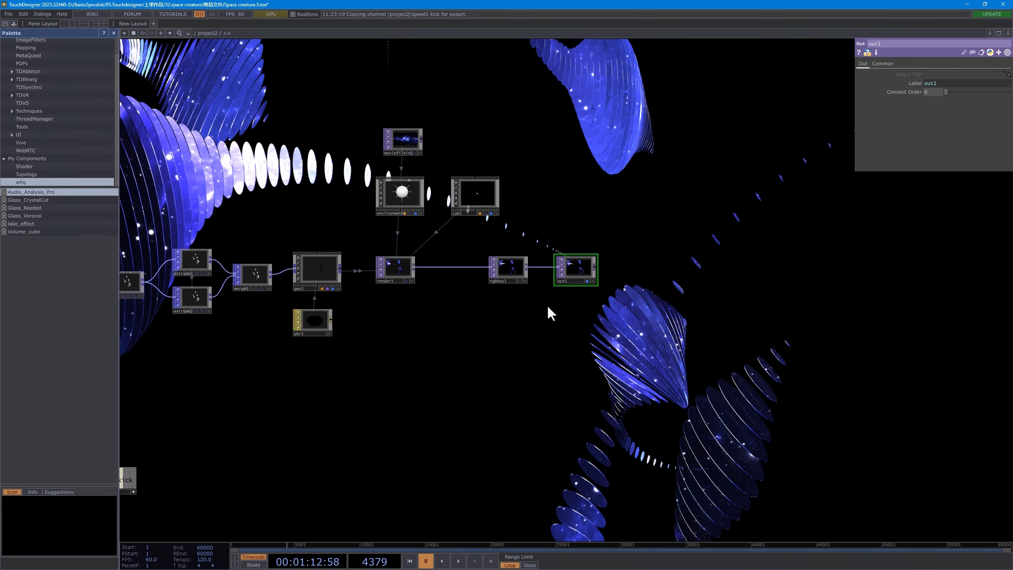
drag(714, 351, 667, 267)
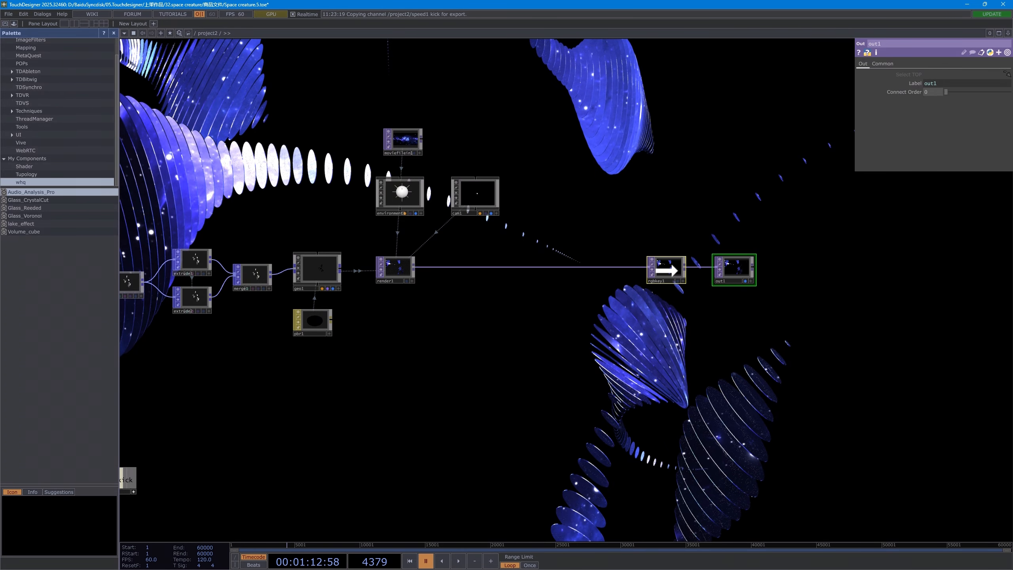
scroll(556, 298, up, 3)
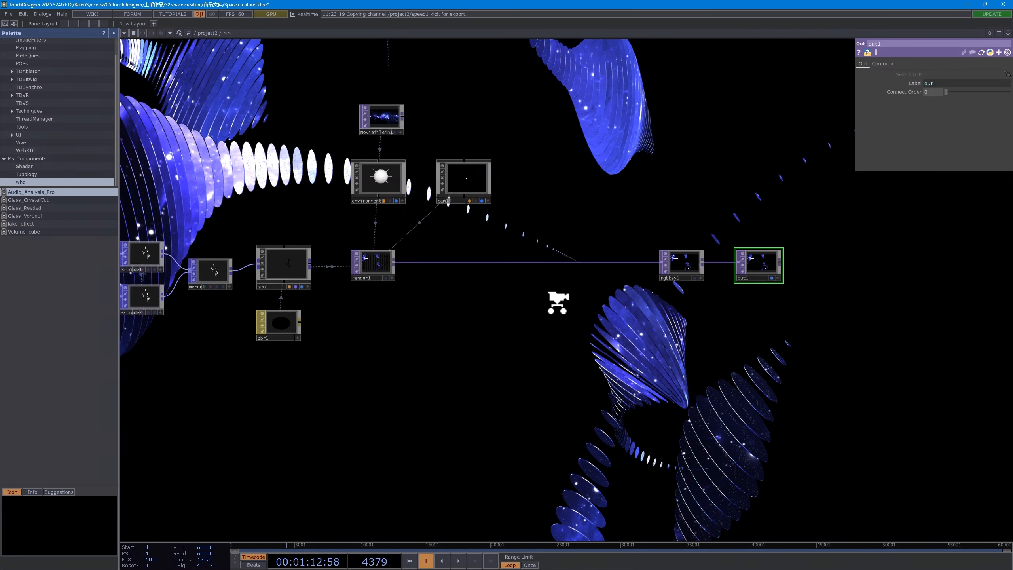
Step: Add the lake_effect component from the Palette and wire it between render1 and rgbkey1
click(43, 222)
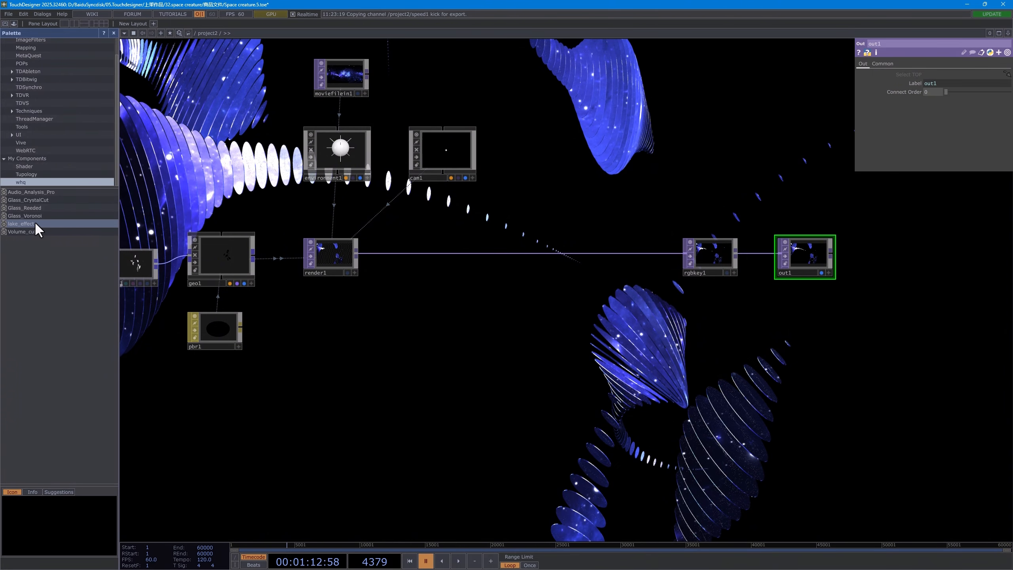
drag(35, 221, 508, 313)
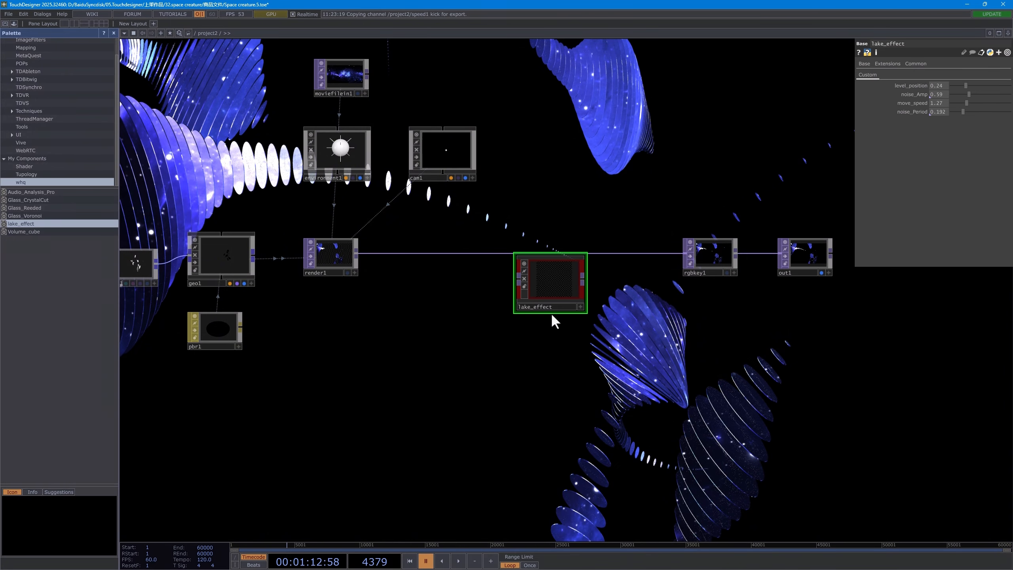
key(Escape)
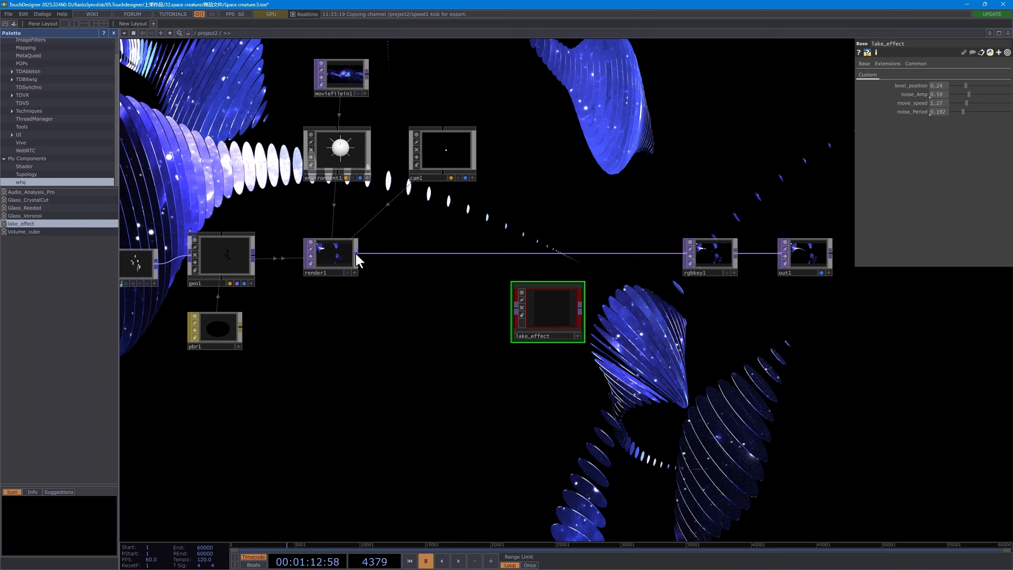
click(355, 254)
click(515, 305)
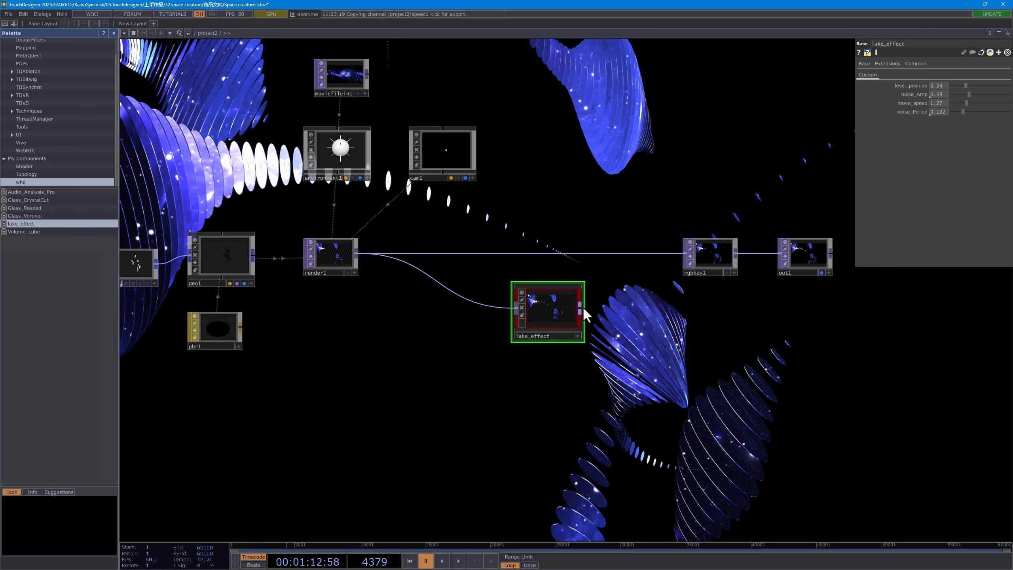
click(580, 306)
click(644, 253)
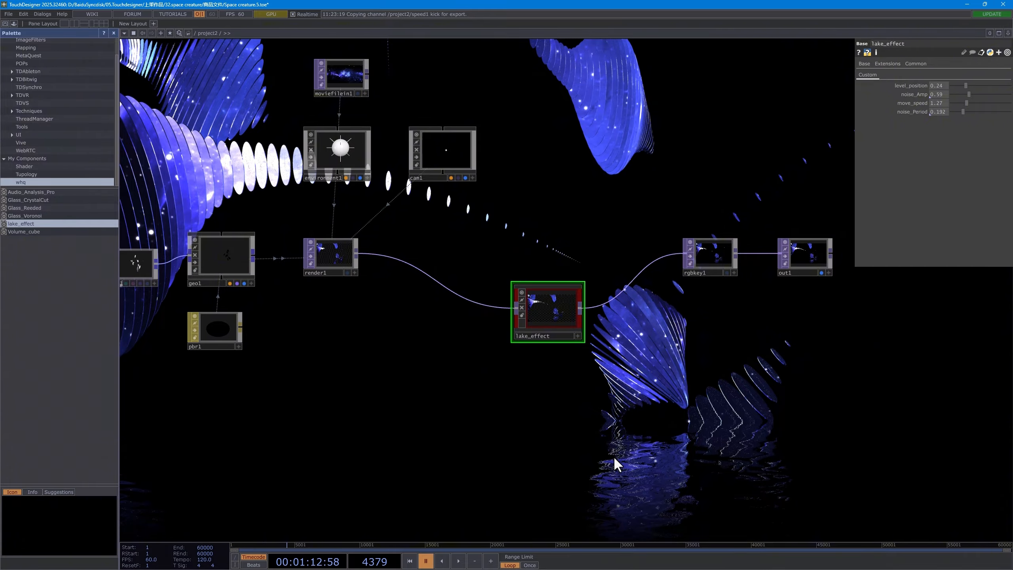
Step: Play the timeline in short bursts to check the creatures' reflection in the lake effect
key(space)
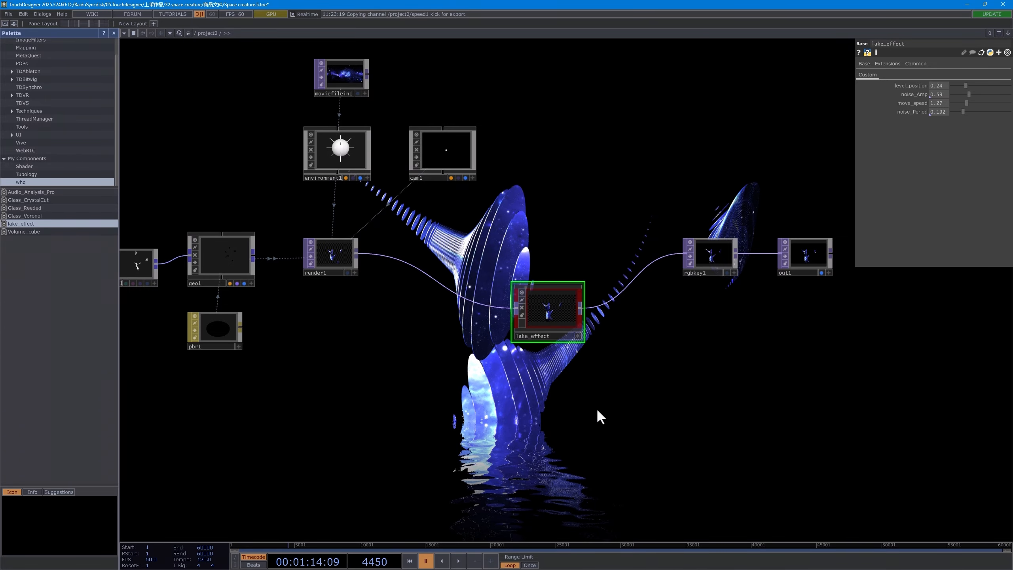
scroll(611, 153, down, 5)
key(space)
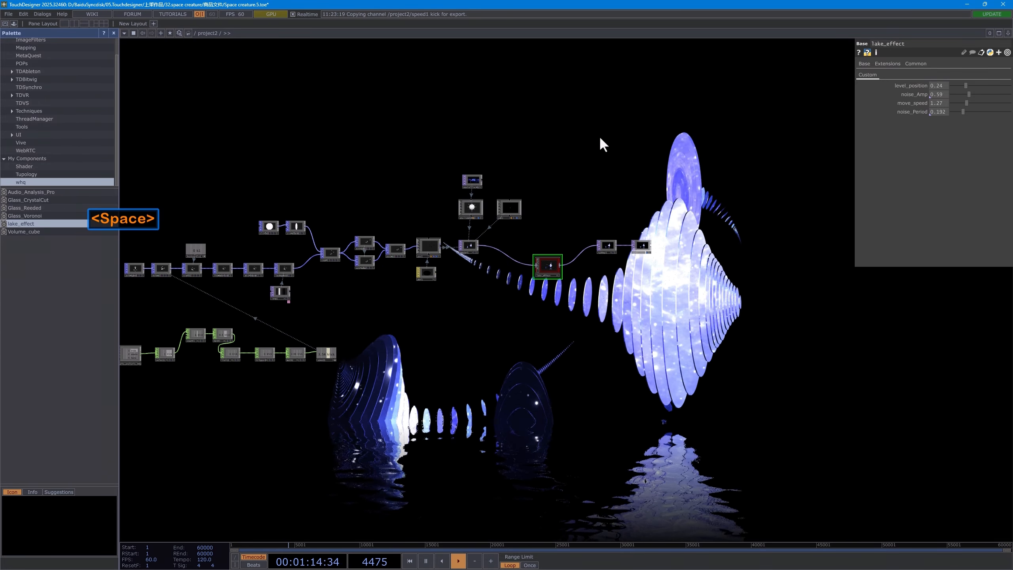
drag(599, 139, 518, 276)
key(space)
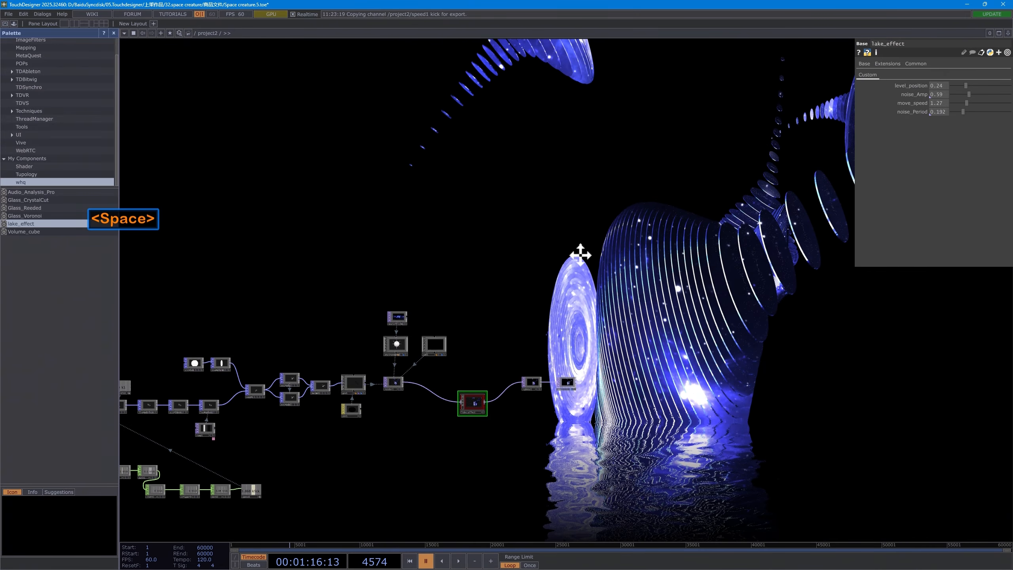
Step: Add a Window COMP below out1 and set its Window Operator to out1
scroll(580, 254, up, 5)
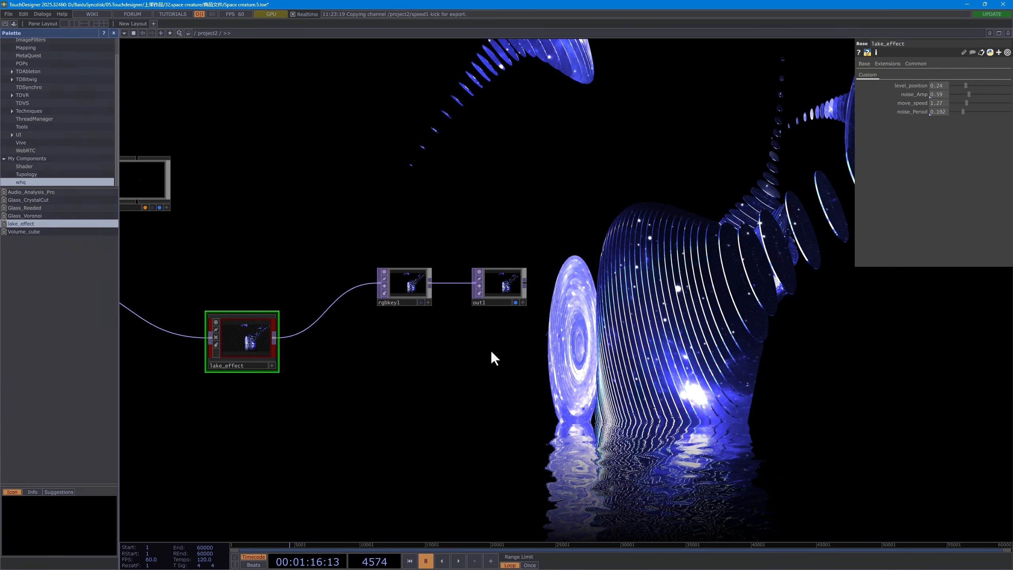
double_click(491, 349)
text(w)
click(354, 250)
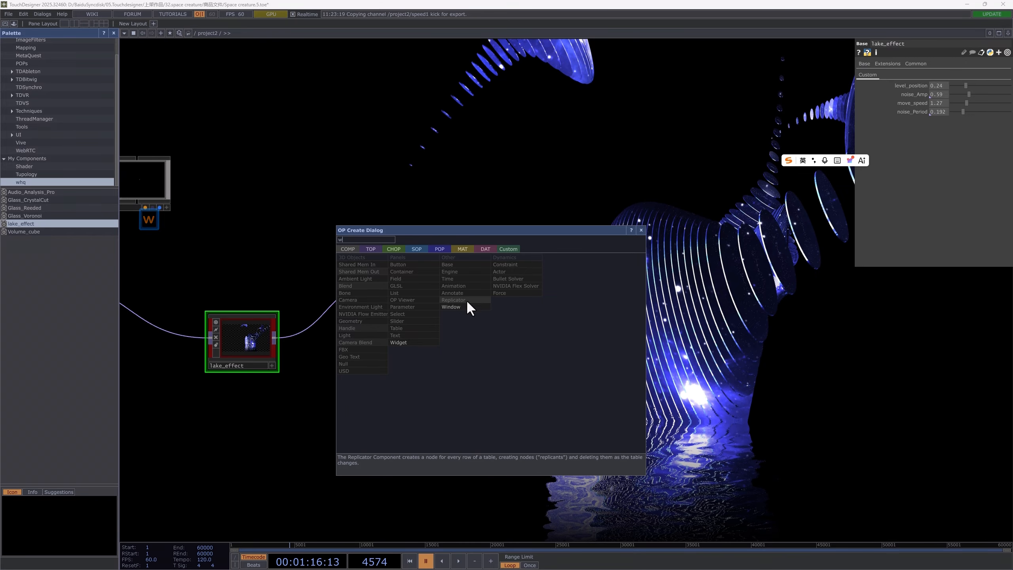
click(464, 307)
click(547, 359)
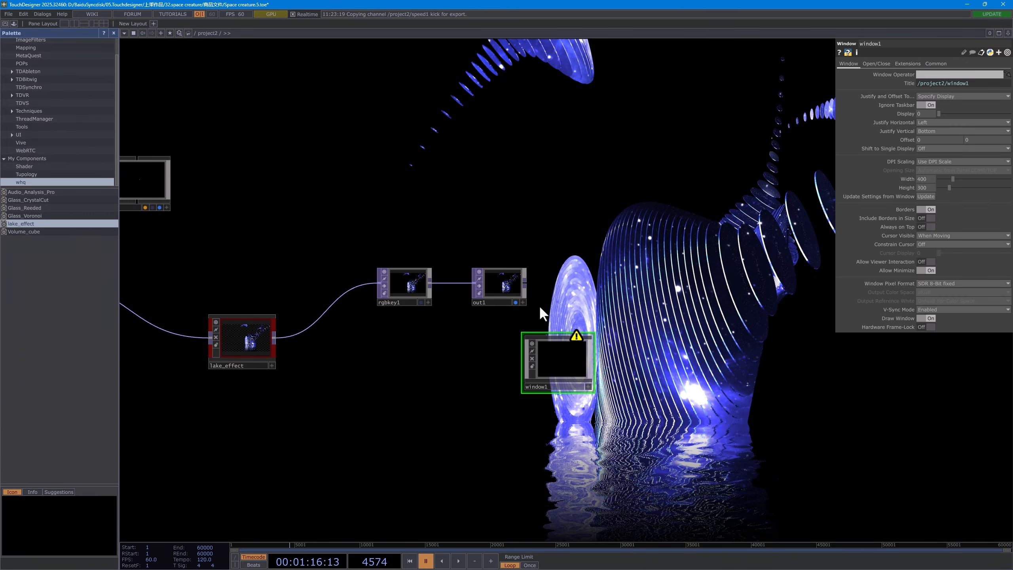
drag(505, 281, 944, 74)
Step: Add a Keyboard In CHOP between lake_effect and window1 and set its Keys to 2 3
scroll(424, 407, up, 3)
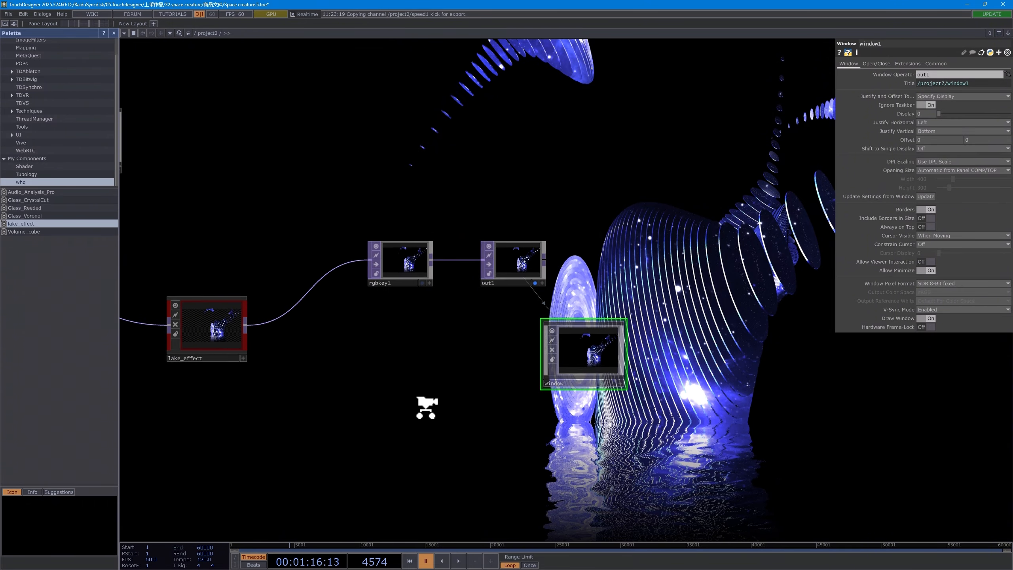
double_click(440, 385)
click(343, 284)
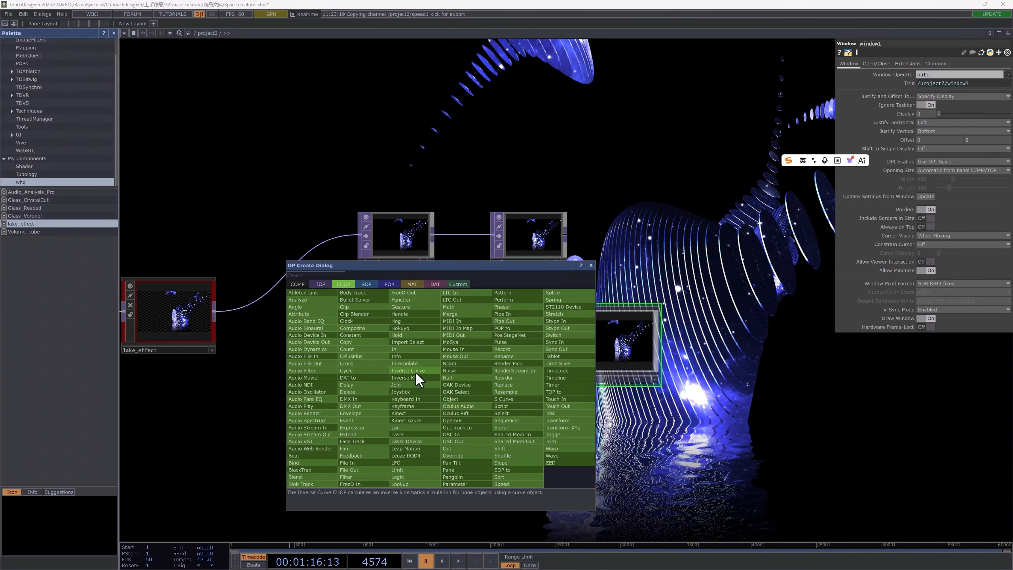
click(416, 399)
click(477, 374)
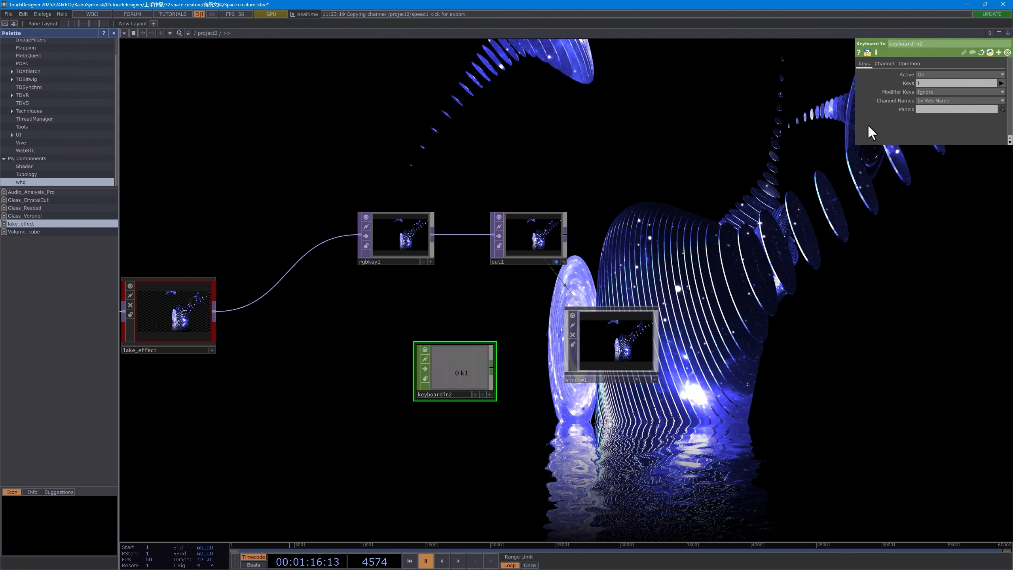
click(932, 83)
text(2 3)
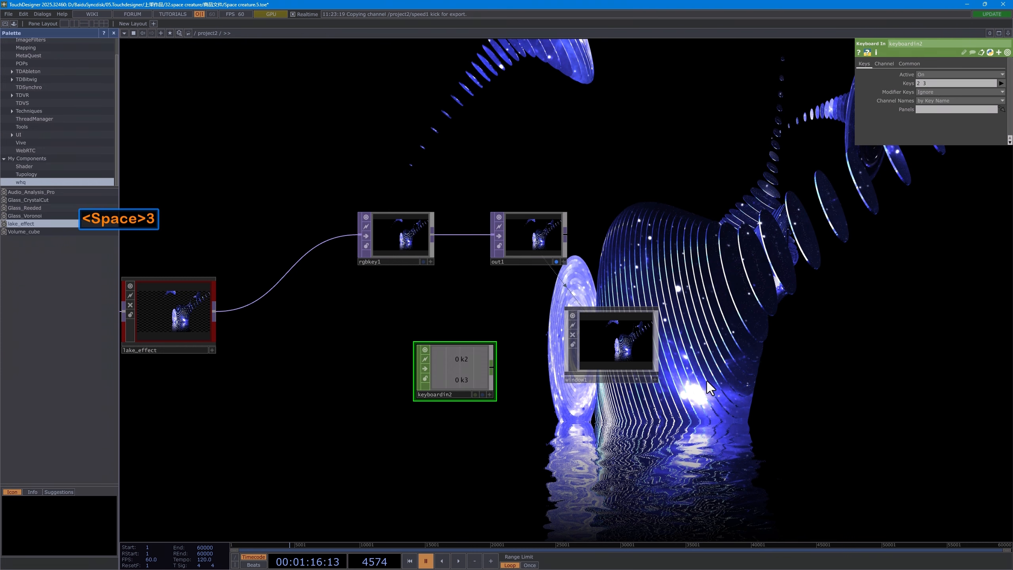
Step: Reference keyboardin2's k2 channel in window1's Open as Separate Window parameter and k3 in its Close parameter as CHOP references
click(626, 344)
click(876, 64)
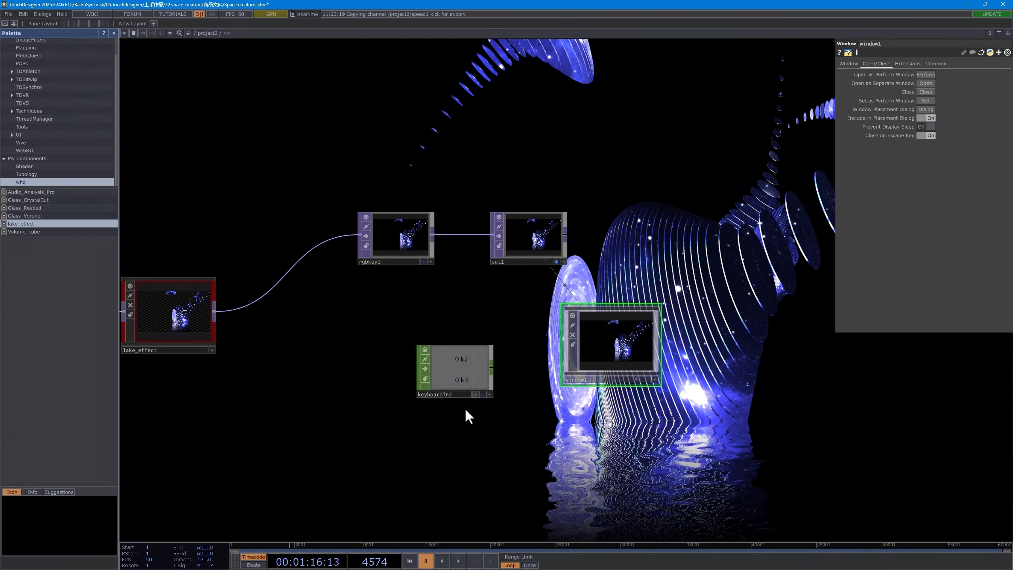
click(489, 394)
drag(471, 360, 918, 84)
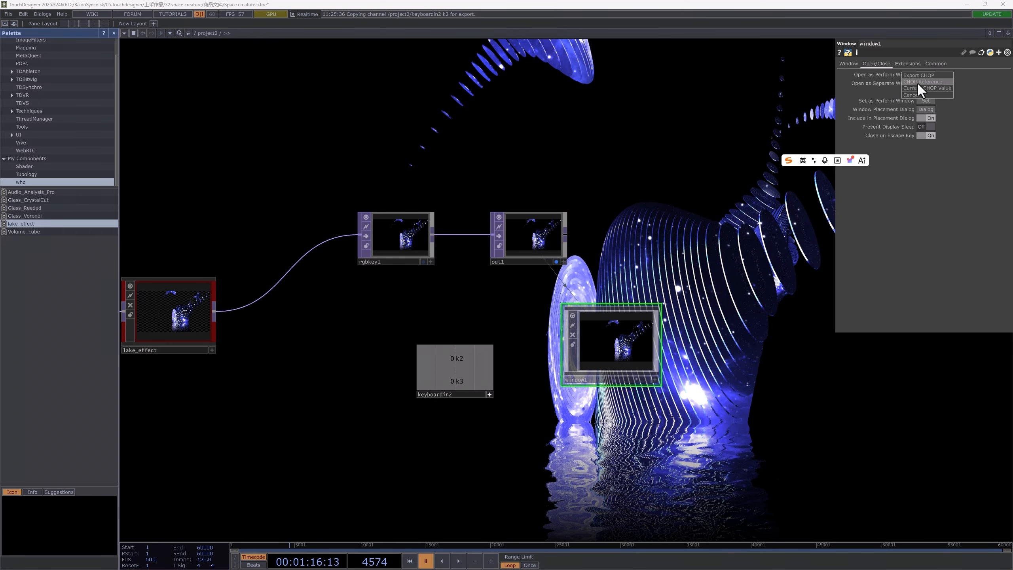
click(917, 82)
drag(470, 382, 917, 93)
click(927, 90)
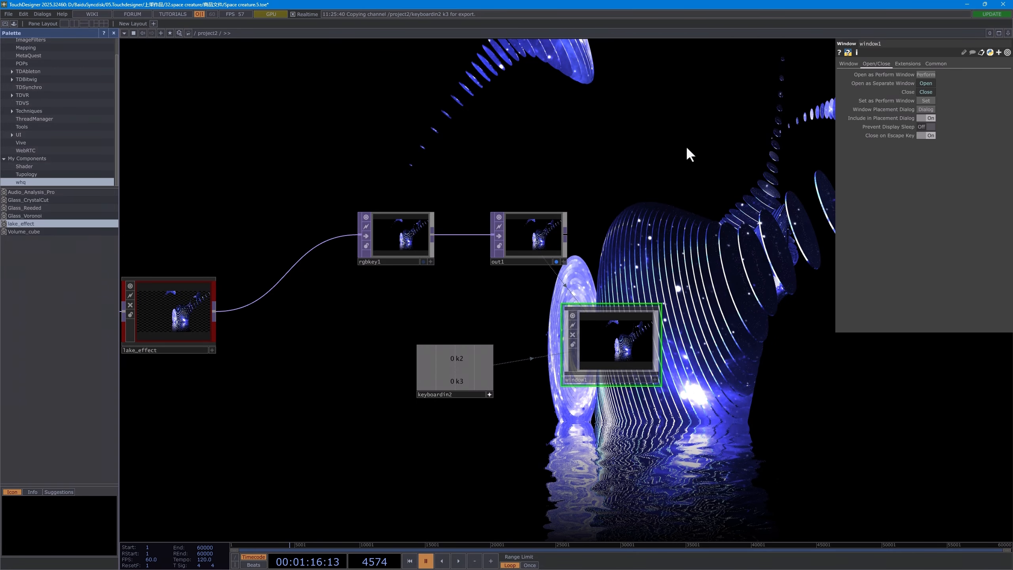
Step: Configure window1 for output on Display 1 with Borders off and Opening Size set to Fill
click(848, 63)
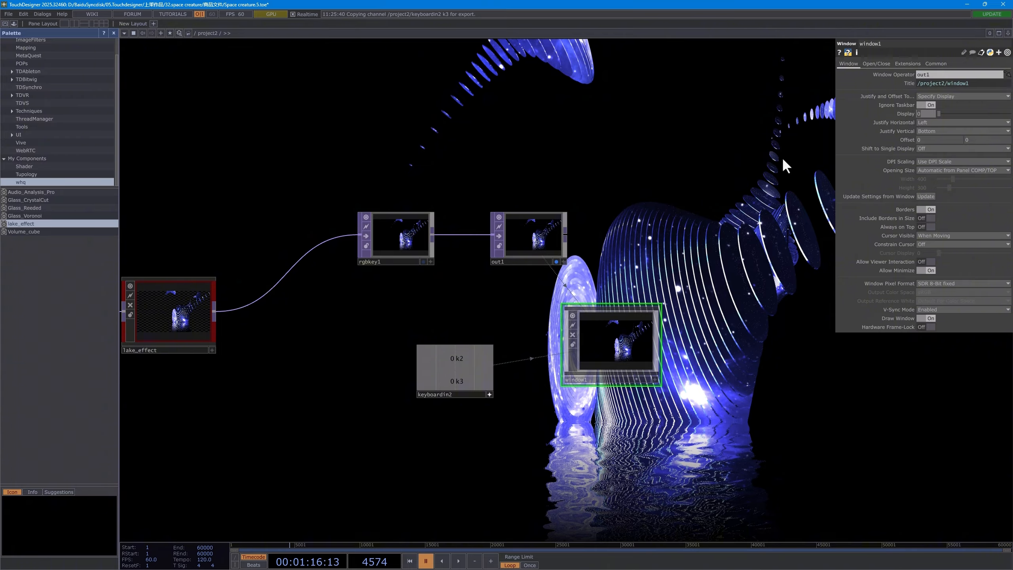
text(1)
key(Return)
click(930, 209)
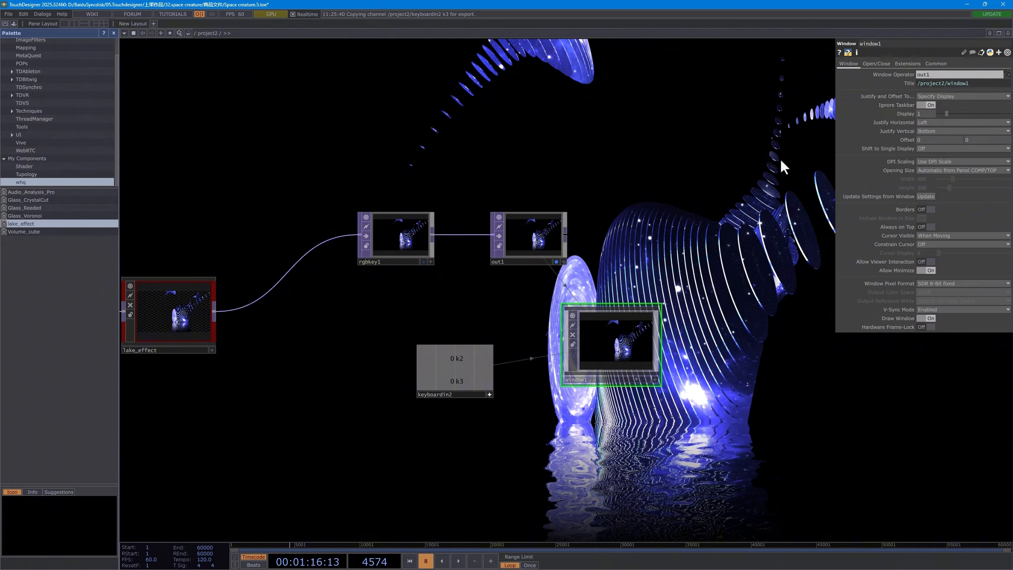
click(925, 171)
click(928, 188)
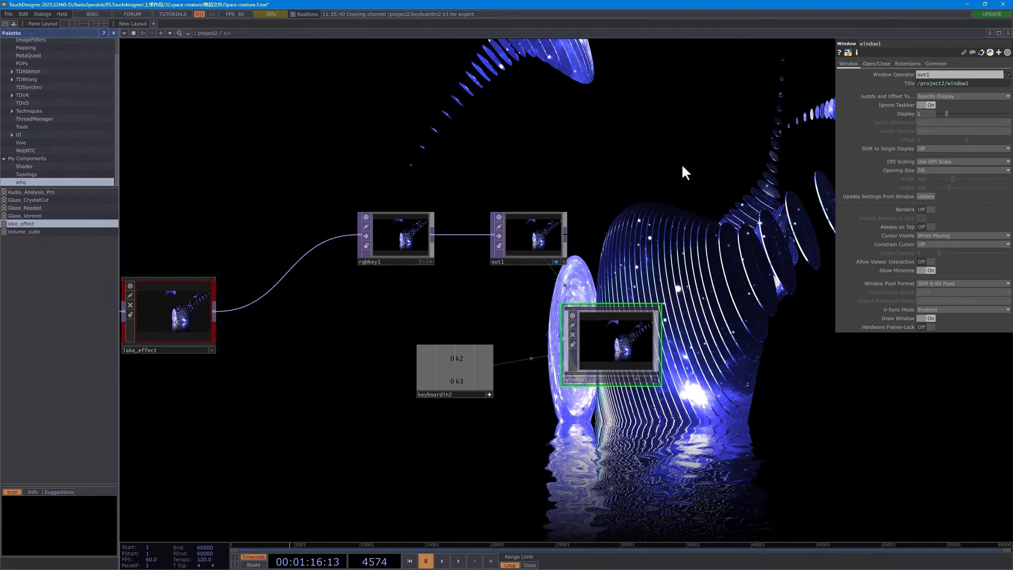
Step: Play the timeline and test opening and closing the output window with the assigned 2 and 3 triggers
key(space)
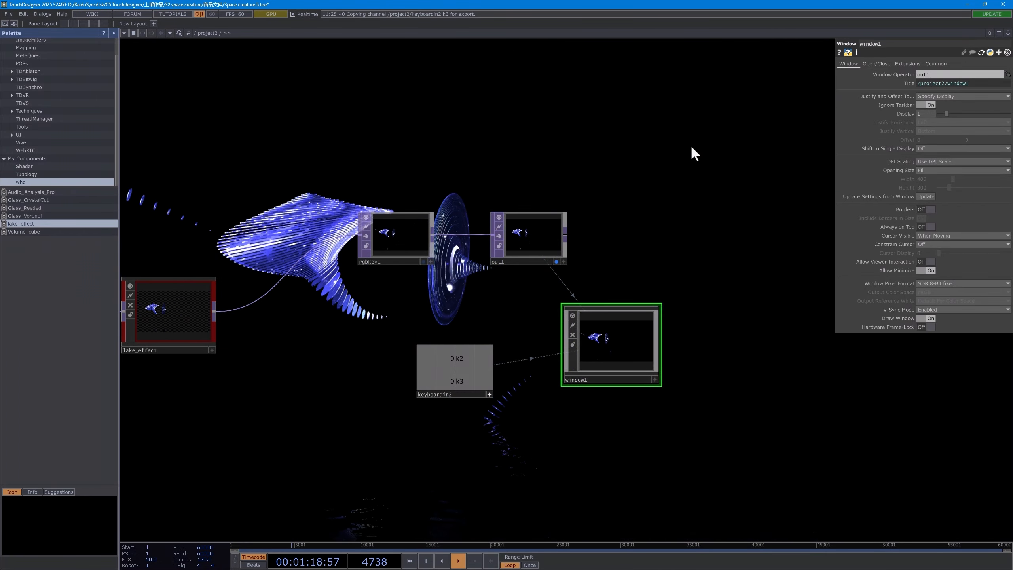
key(2)
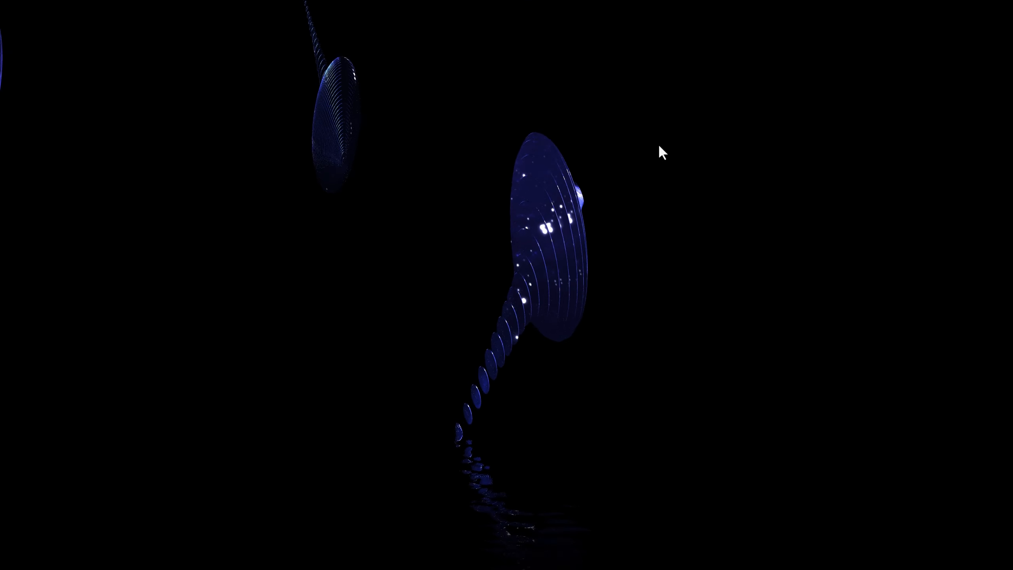
key(space)
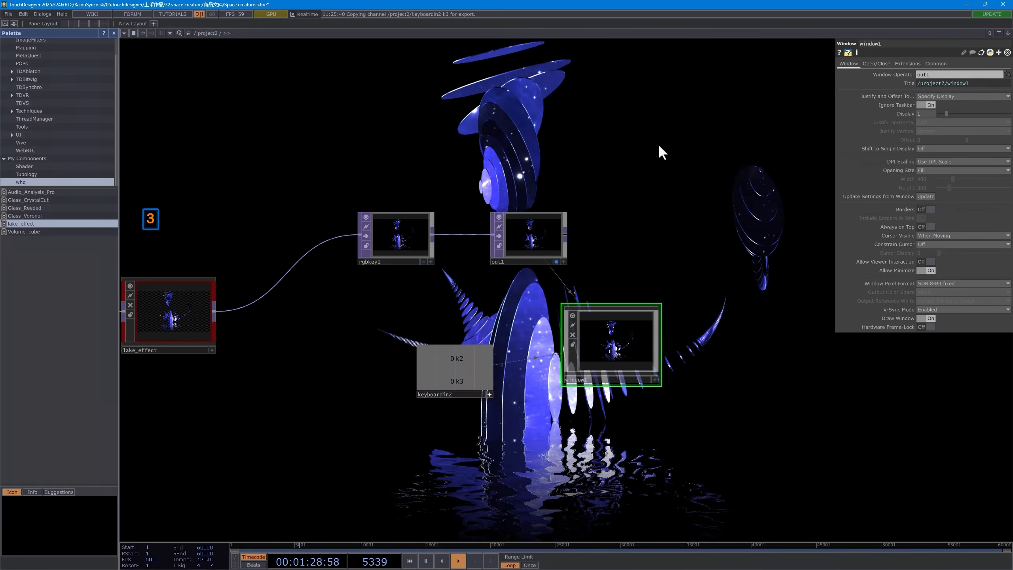
Step: Move circle1 and transform1 up away from the trail chain, and space circle1 farther from transform1
scroll(578, 168, down, 5)
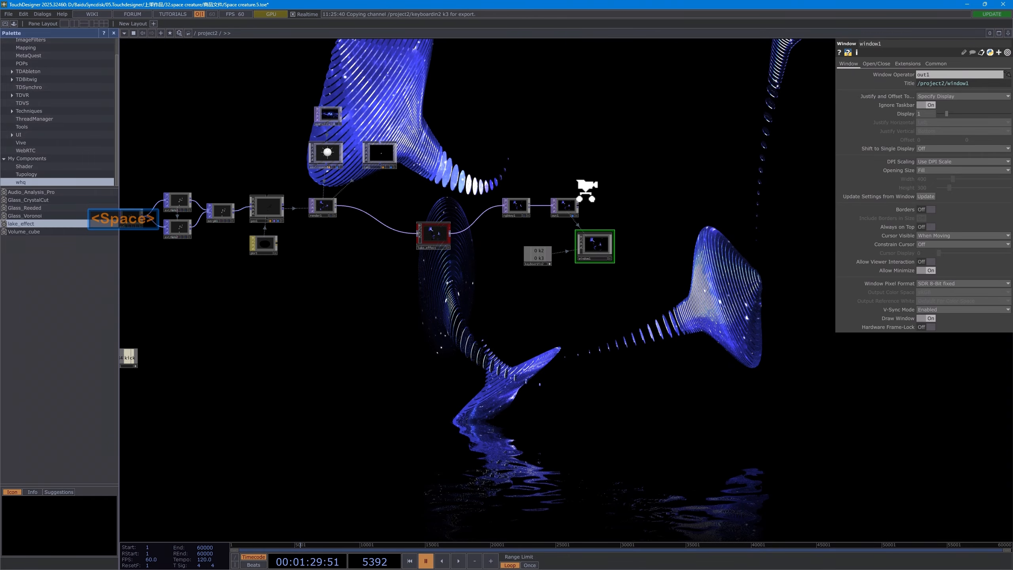
scroll(503, 144, down, 3)
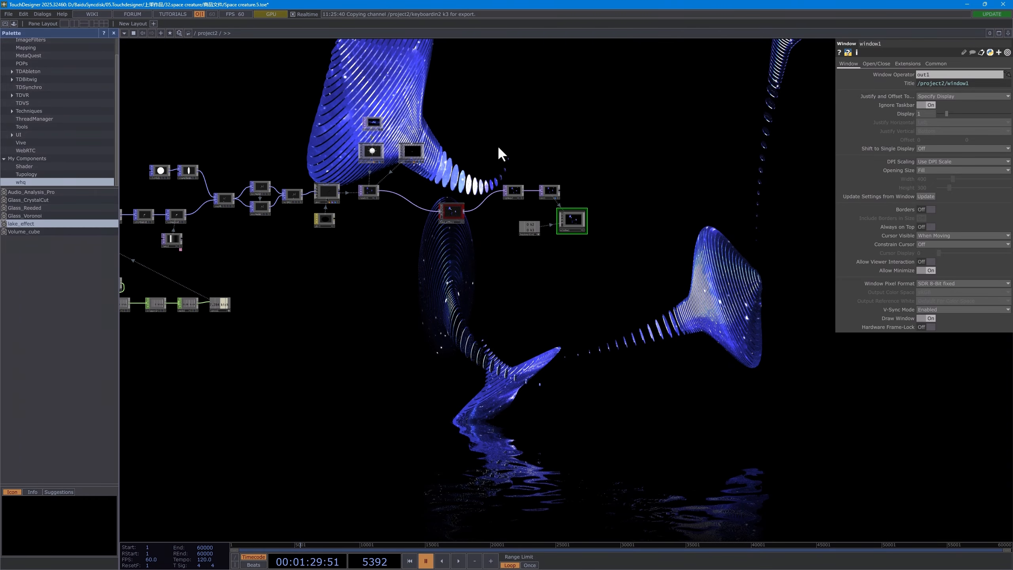
drag(459, 140, 528, 141)
scroll(279, 131, up, 2)
click(244, 170)
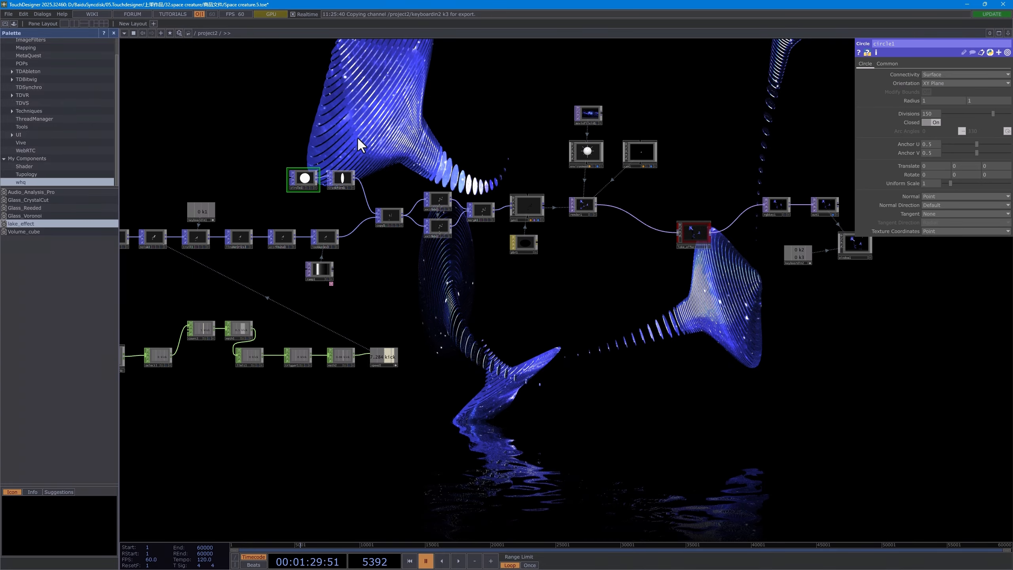
drag(333, 142, 379, 162)
scroll(379, 162, up, 7)
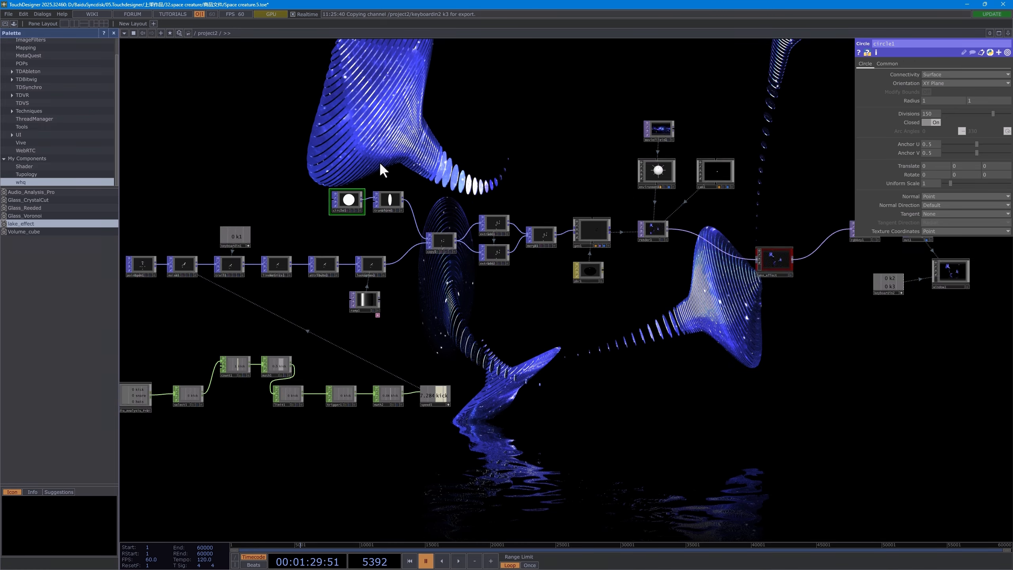
right_drag(398, 157, 328, 239)
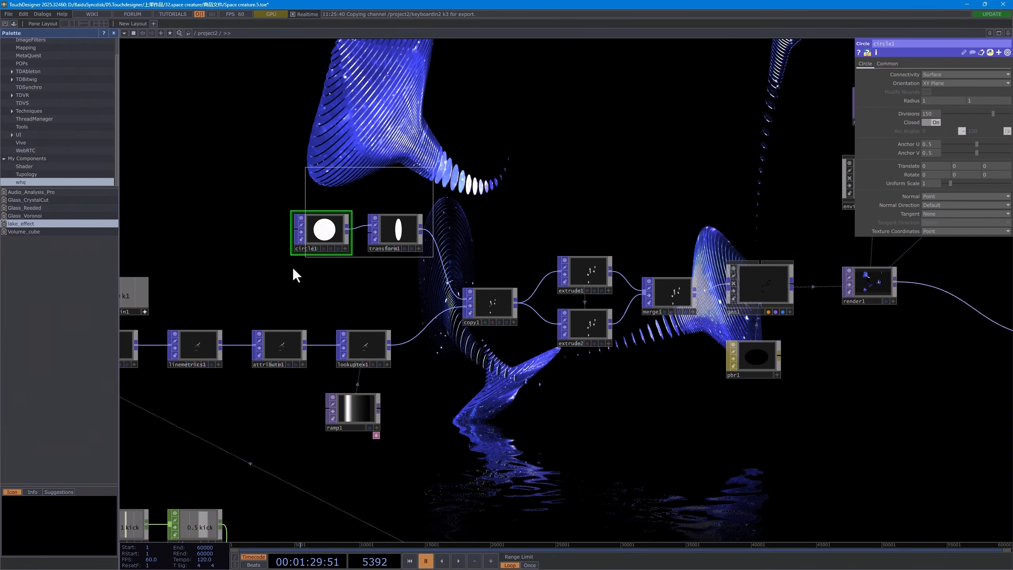
drag(334, 223, 356, 211)
key(Tab)
scroll(314, 258, up, 3)
click(279, 234)
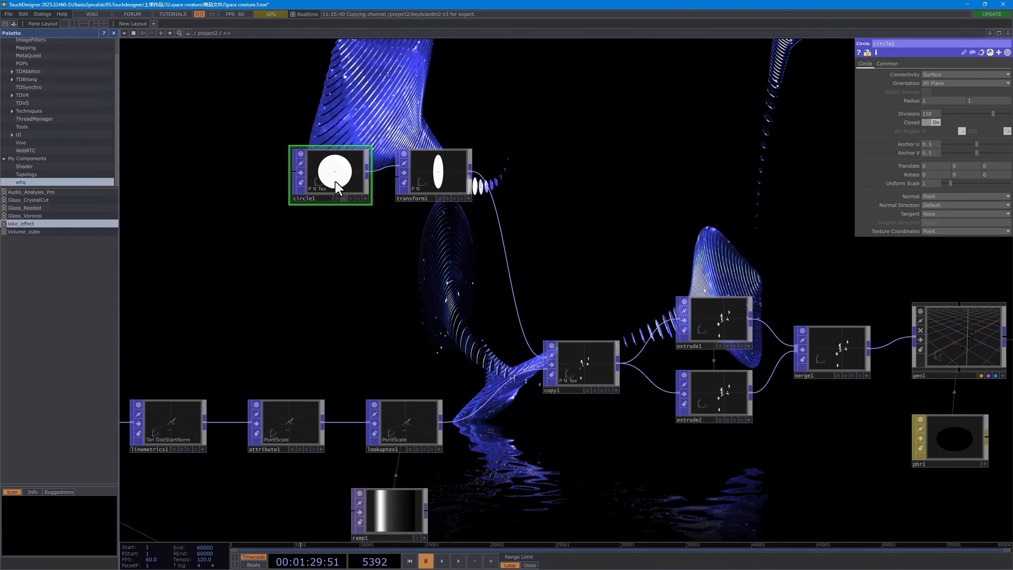
drag(332, 179, 302, 179)
drag(342, 230, 342, 239)
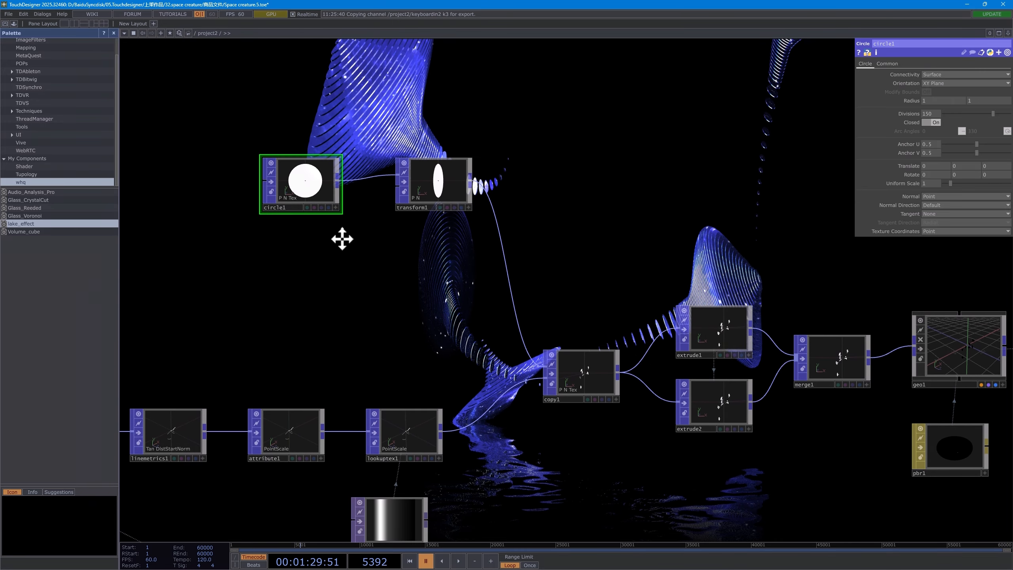
Step: Add a Grid POP below circle1 and set its Z rotation to 45
key(Tab)
click(282, 165)
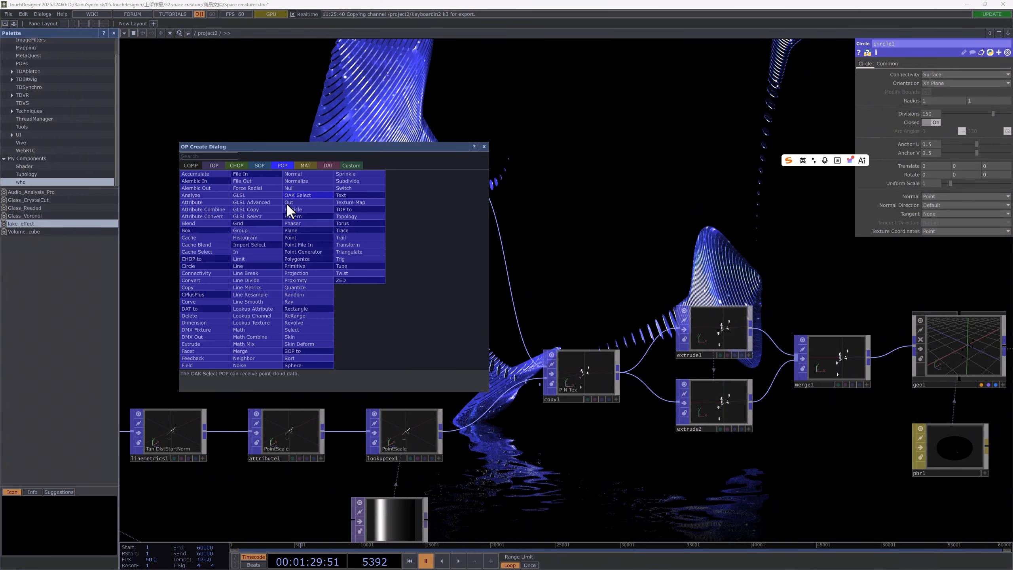
text(gr)
key(Return)
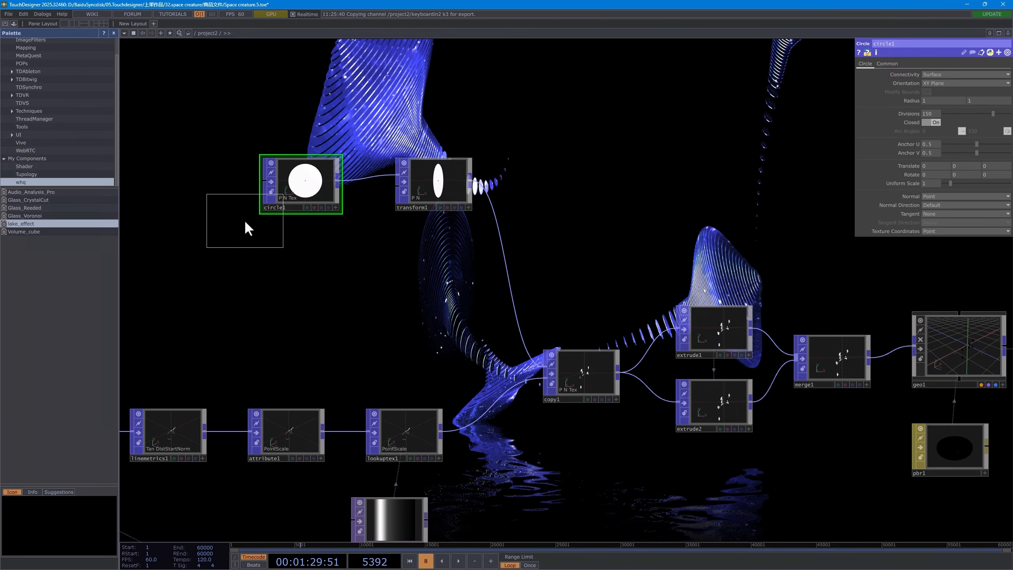
click(303, 274)
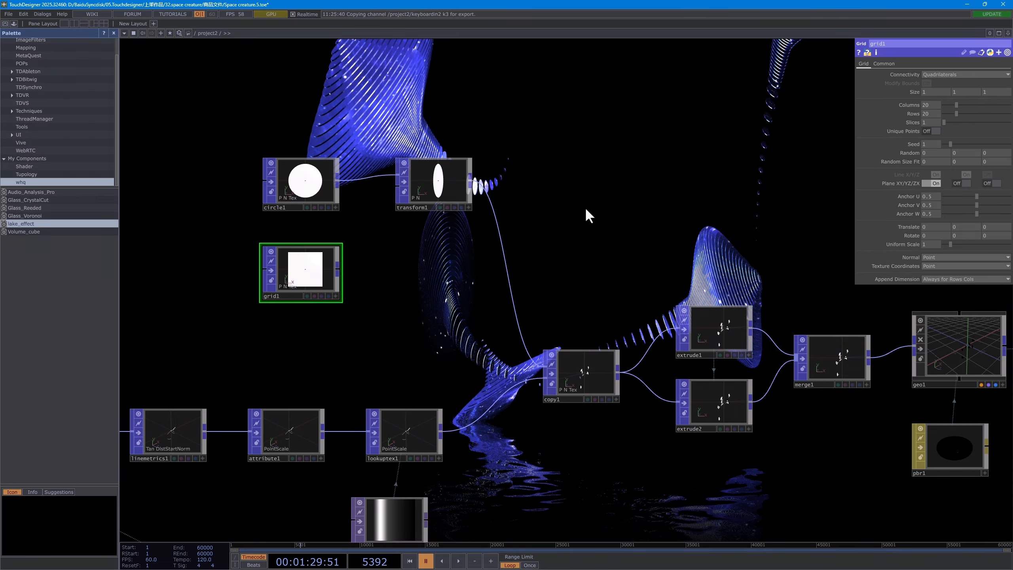
click(997, 236)
text(45)
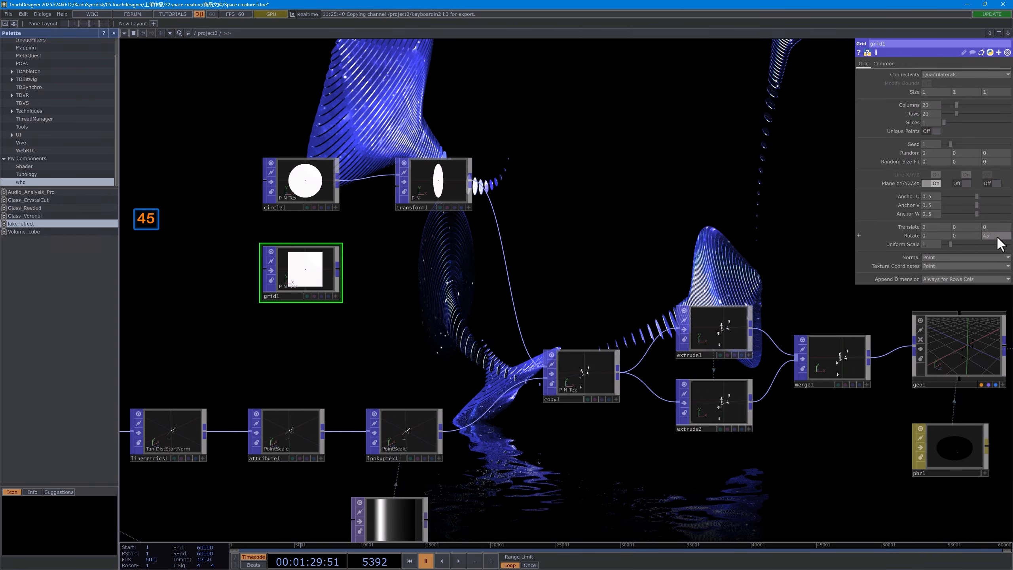
Step: Wire grid1 into transform1 in place of circle1 and briefly play the timeline to check the diamond-shaped creature
scroll(371, 258, up, 2)
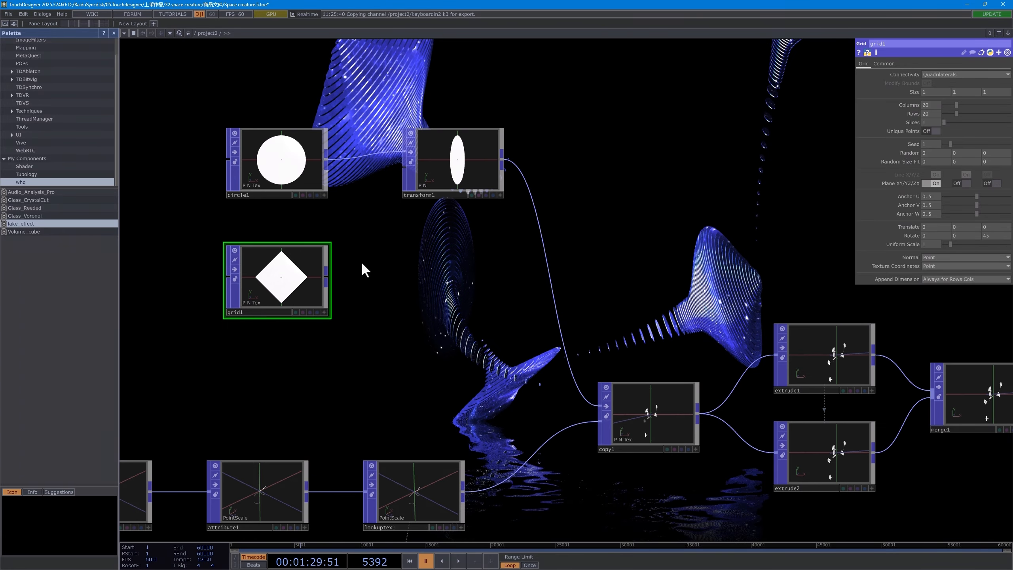
drag(326, 276, 407, 156)
scroll(682, 174, down, 2)
drag(704, 145, 664, 156)
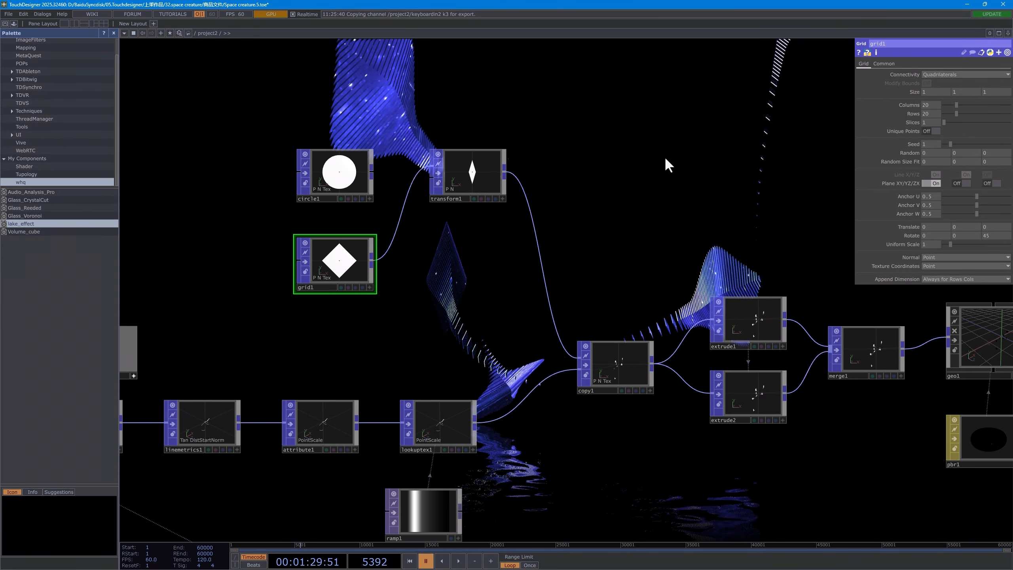
drag(774, 164, 719, 265)
key(space)
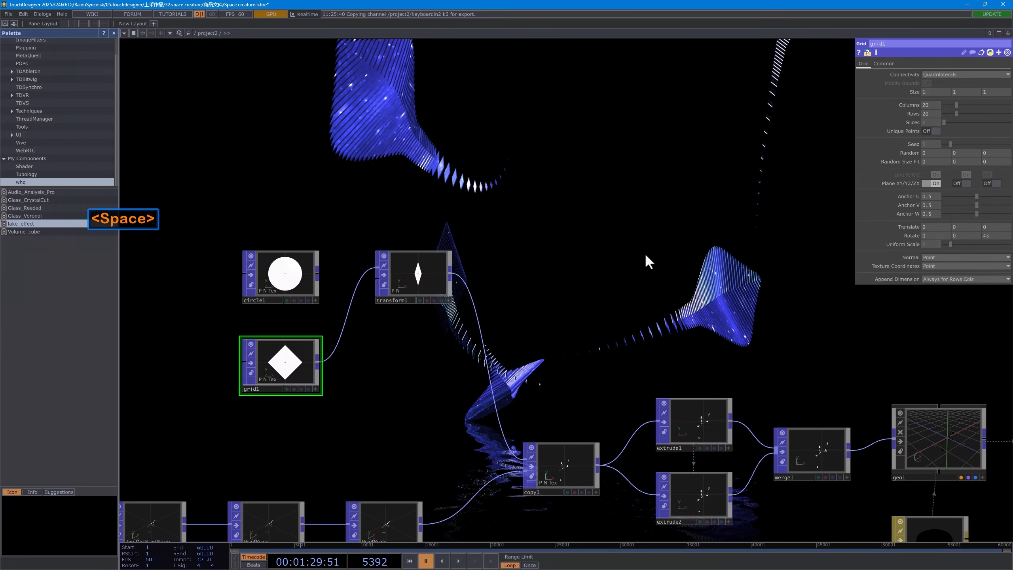
key(space)
Step: Duplicate ramp1 and place the copy beside it below lookuptex1
scroll(644, 252, down, 4)
drag(622, 268, 634, 217)
drag(545, 403, 557, 351)
scroll(538, 358, up, 2)
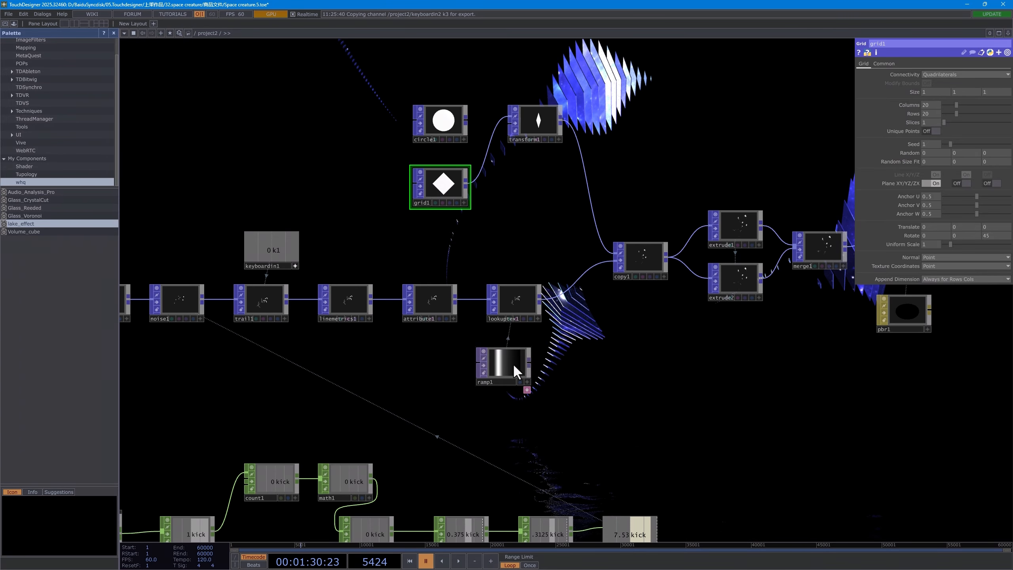
click(513, 363)
key(ctrl+c)
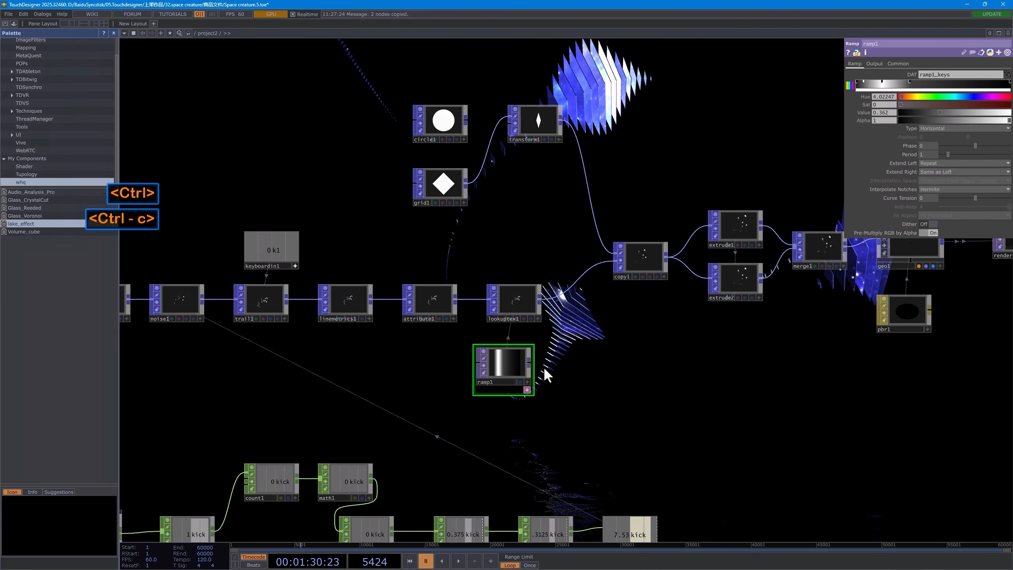
key(ctrl+v)
drag(511, 455, 577, 358)
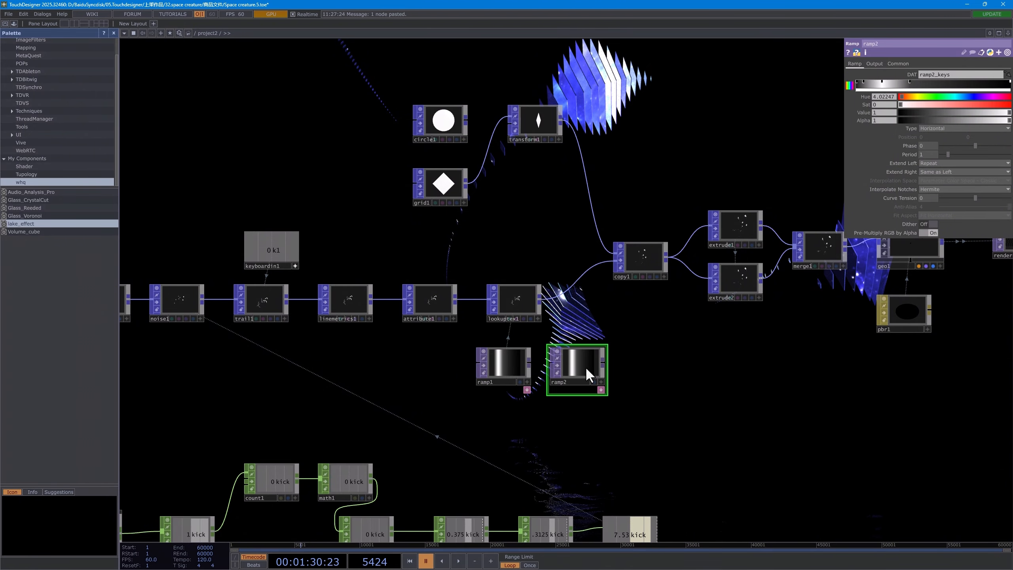
Step: Set ramp2's Interpolate Notches to Linear and assign ramp2 as the lookup texture of lookuptex1
click(938, 189)
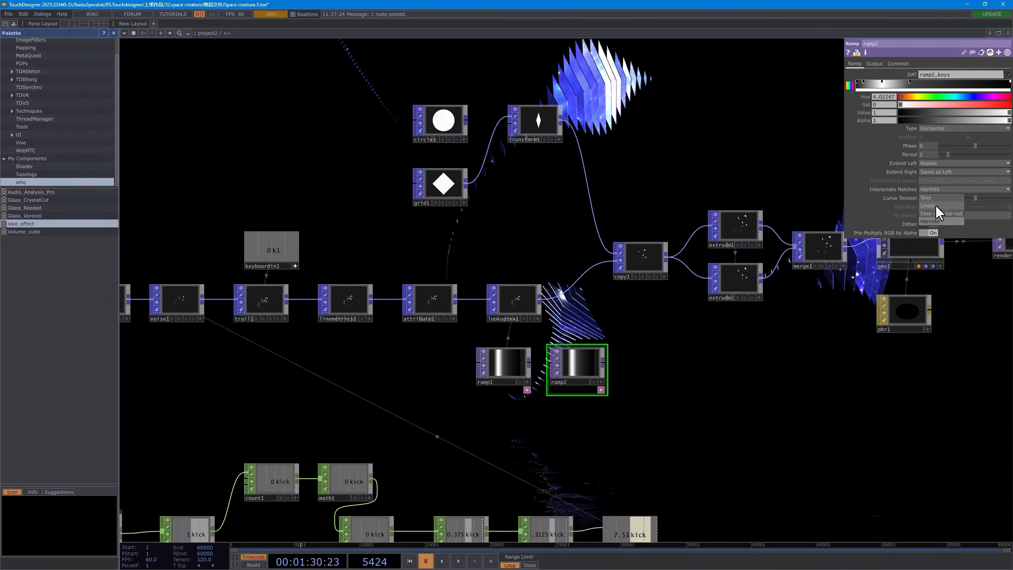
click(935, 205)
drag(567, 364, 514, 306)
Step: Play the timeline in bursts to check the diamond creatures shaped by the linear ramp
drag(625, 394, 570, 440)
key(space)
drag(588, 230, 473, 374)
drag(607, 198, 515, 312)
key(space)
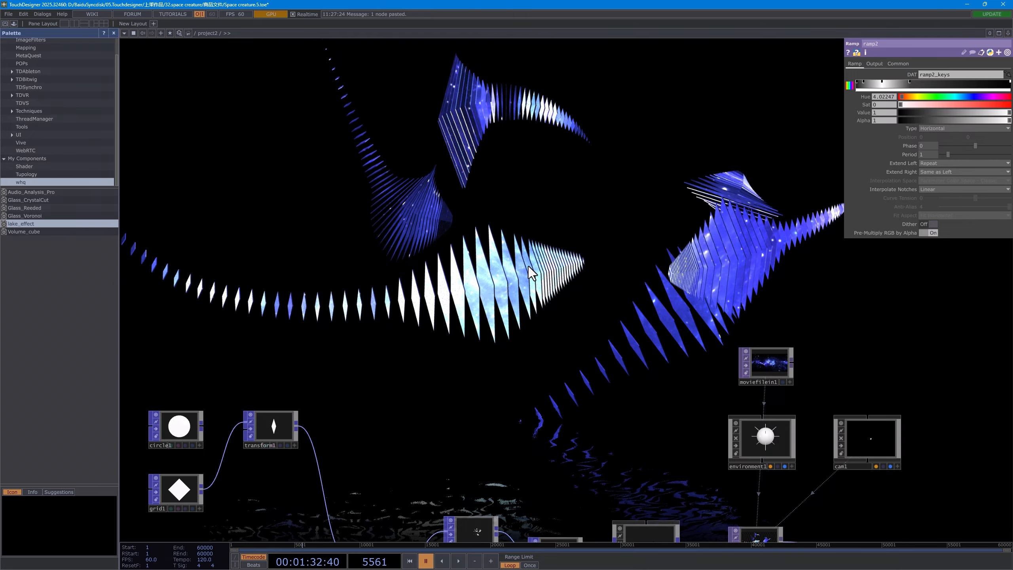
key(space)
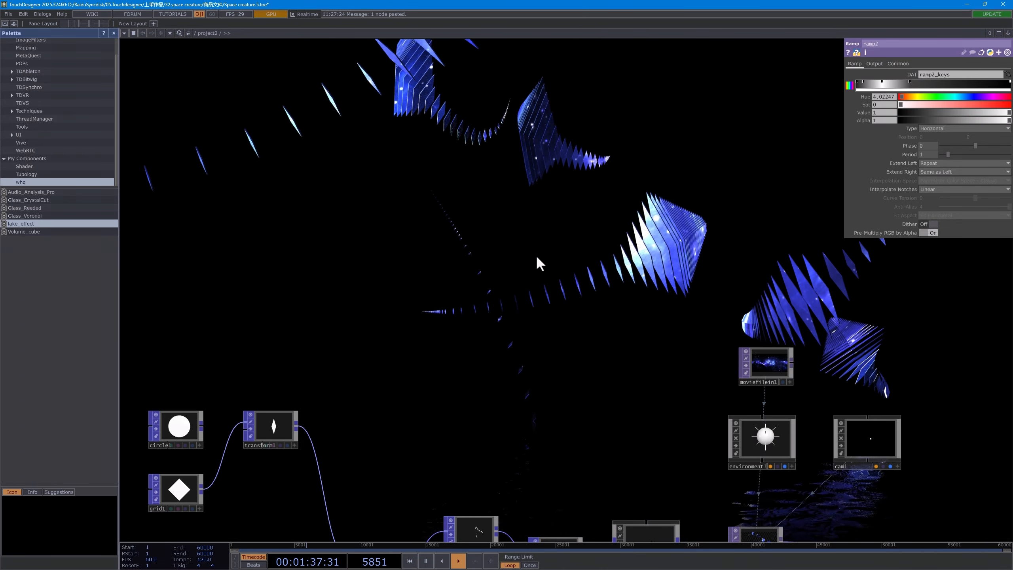
key(space)
Step: Duplicate ramp2 and place the copy directly below it
scroll(536, 254, down, 4)
drag(539, 279, 570, 200)
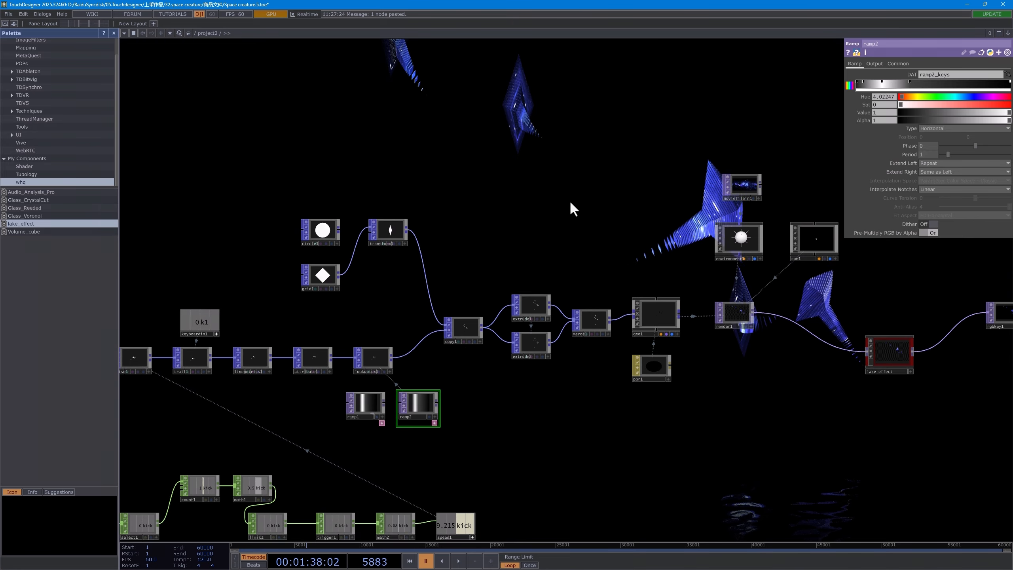
scroll(496, 374, up, 4)
key(Escape)
click(481, 337)
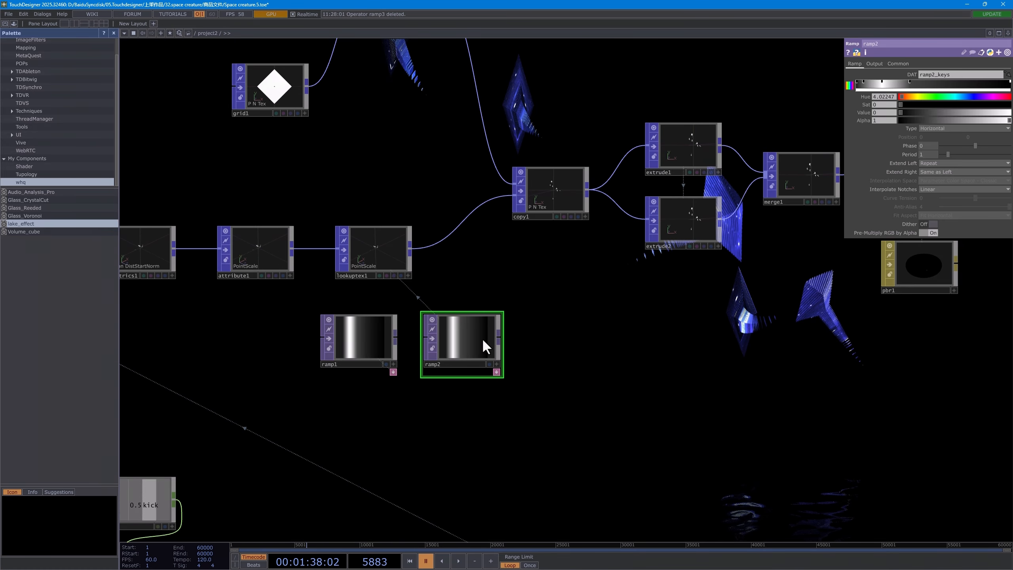
key(ctrl+c)
key(ctrl+v)
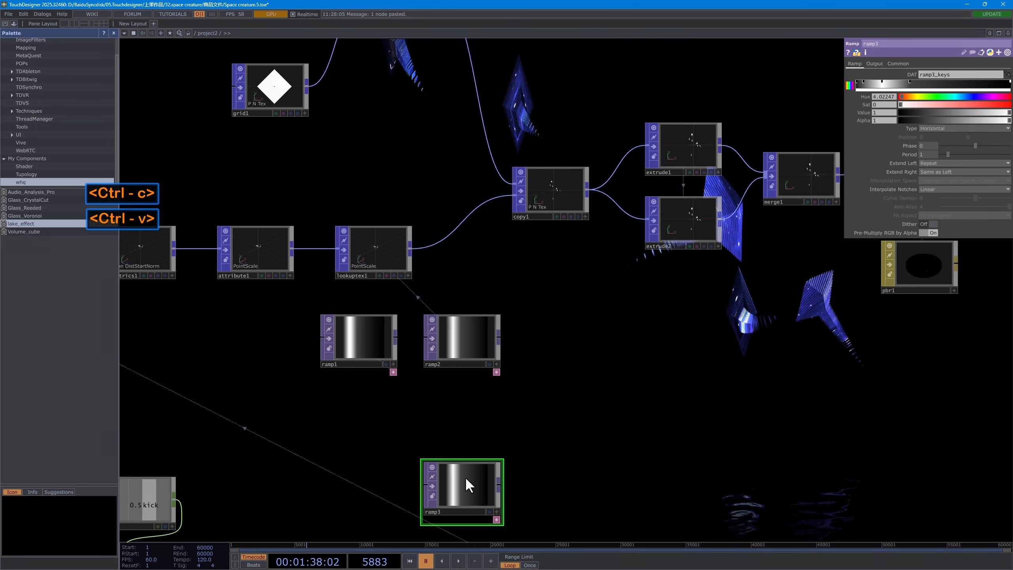
drag(463, 481, 470, 420)
Step: Add a notch with value 0.801 to ramp3 just after the dark notch following the white peak, forming a second bright band
click(955, 86)
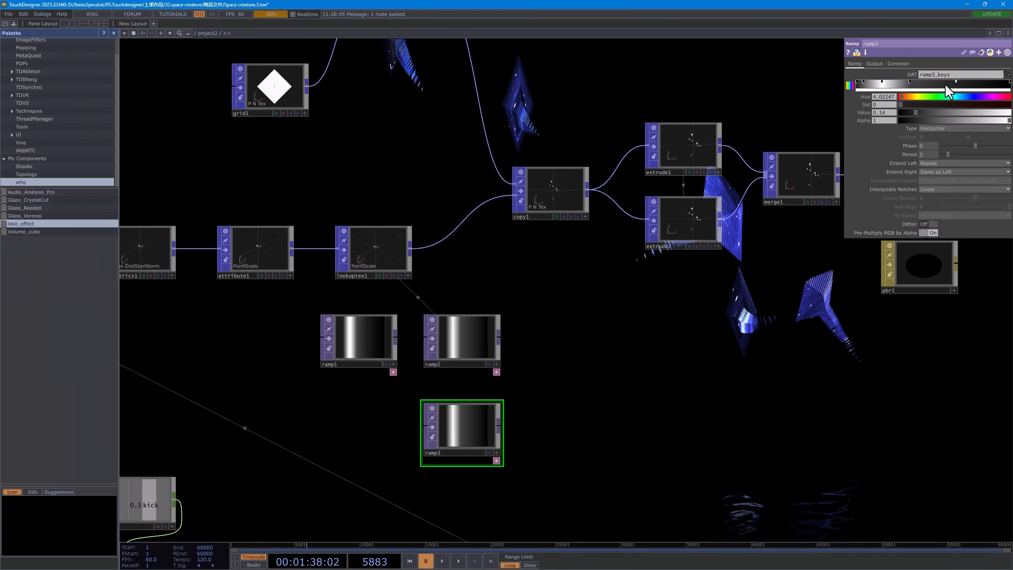
click(923, 82)
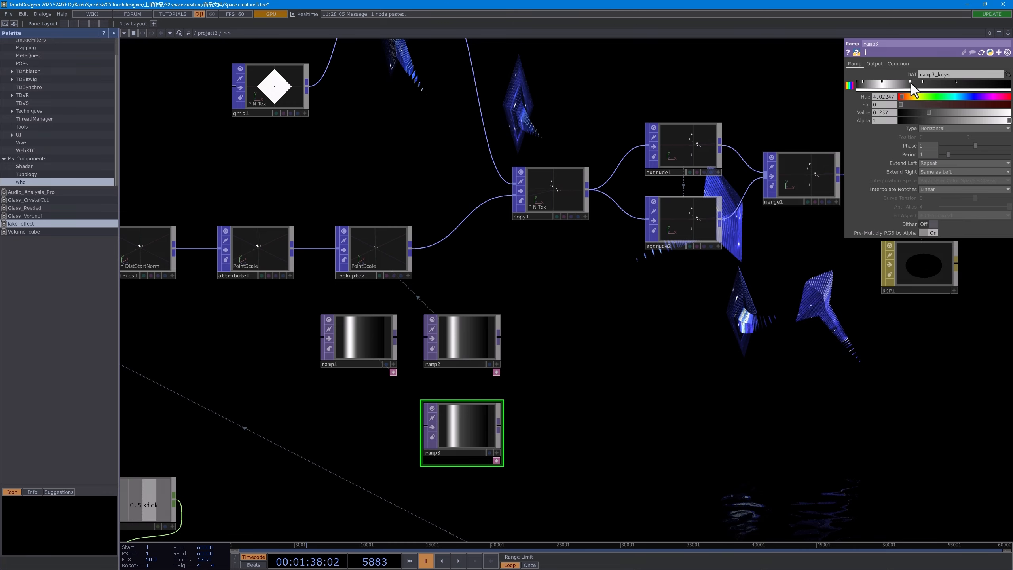
drag(937, 110, 988, 112)
click(924, 84)
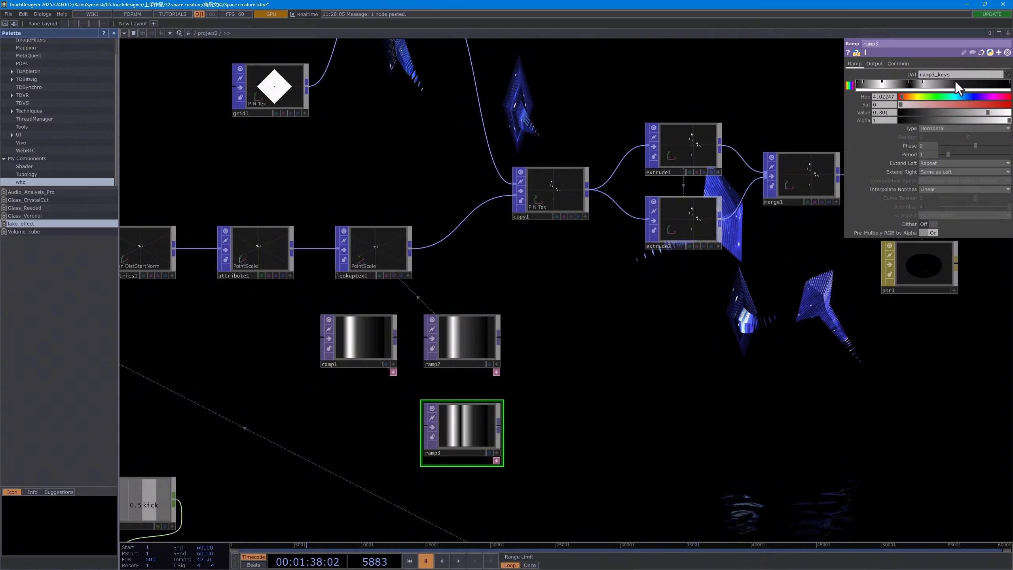
click(951, 81)
click(924, 83)
Step: Assign ramp3 as the lookup texture of lookuptex1 and play the timeline briefly to check the creatures
drag(471, 420, 410, 243)
key(space)
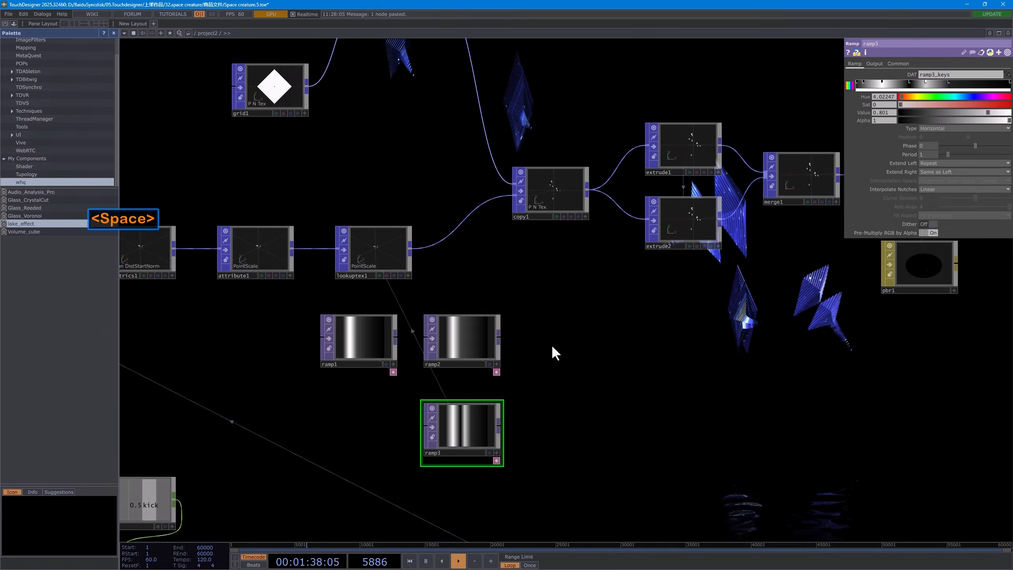
middle_drag(619, 62, 576, 144)
key(space)
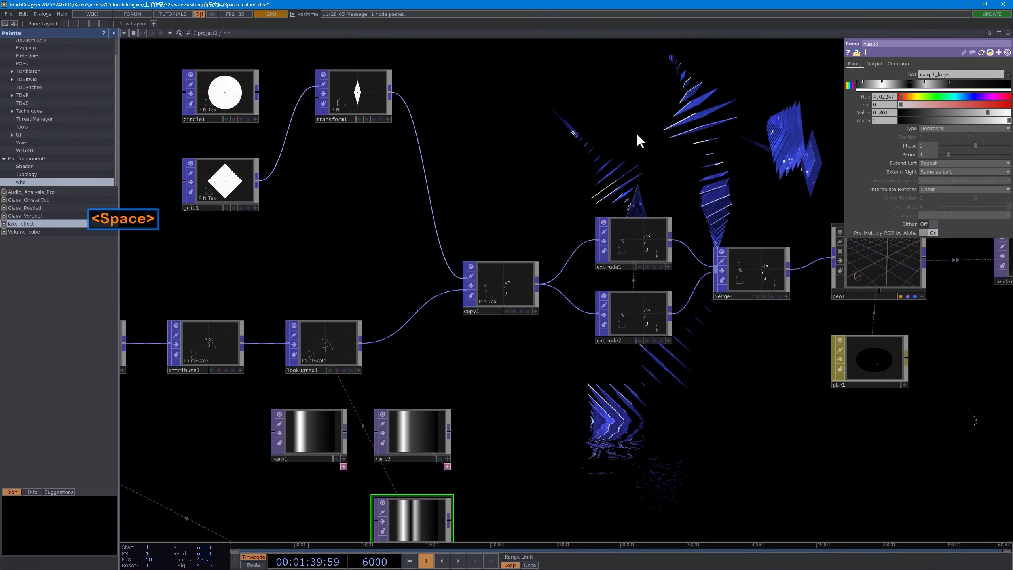
Step: Move ramp3's notch with value 0.14 closer to the second bright band and set Interpolate Notches to Hermite
drag(947, 86, 944, 83)
drag(554, 390, 588, 328)
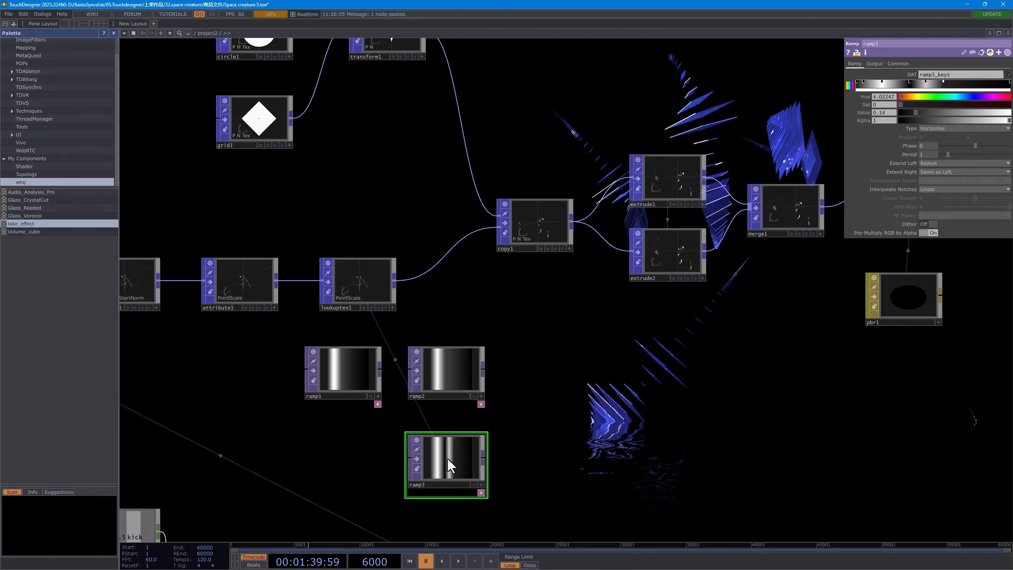
click(933, 190)
click(931, 222)
Step: Play the timeline with the whole network in view to check the creatures shaped by the Hermite ramp
key(space)
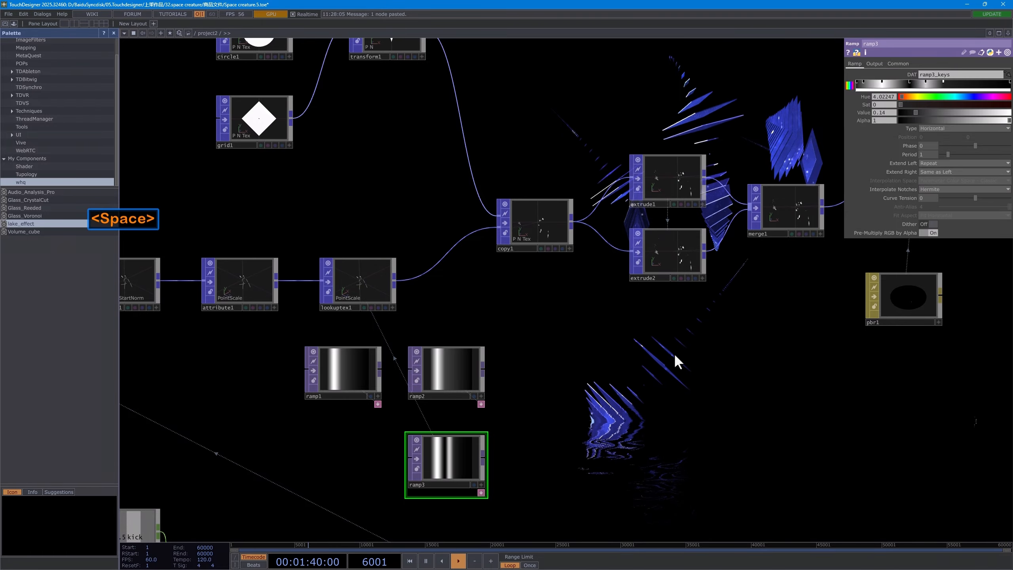
scroll(679, 351, down, 6)
drag(652, 241, 542, 385)
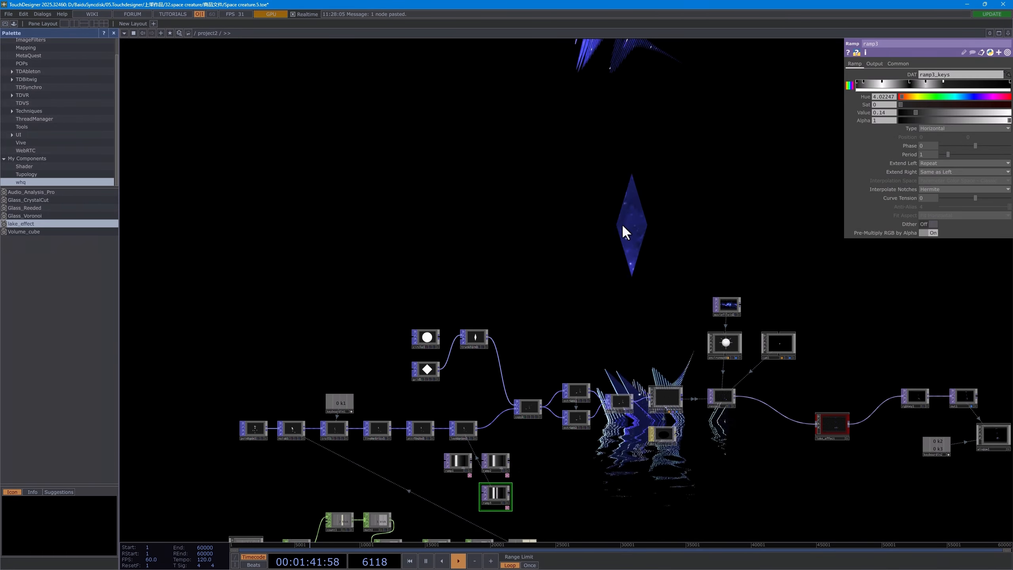
key(space)
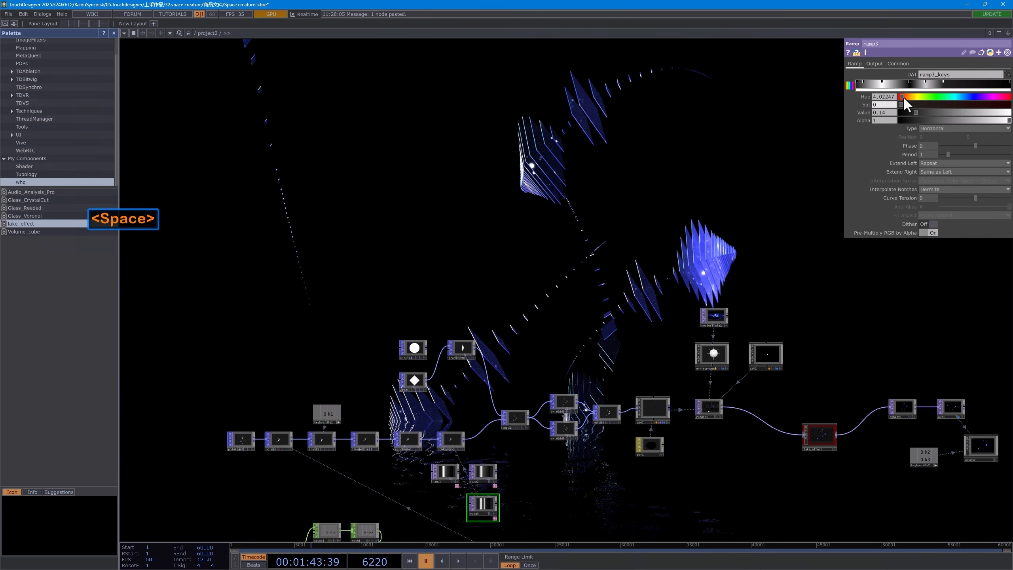
Step: Set the value of the dark notch between ramp3's two bright bands to 0.119 and resume playback
click(910, 82)
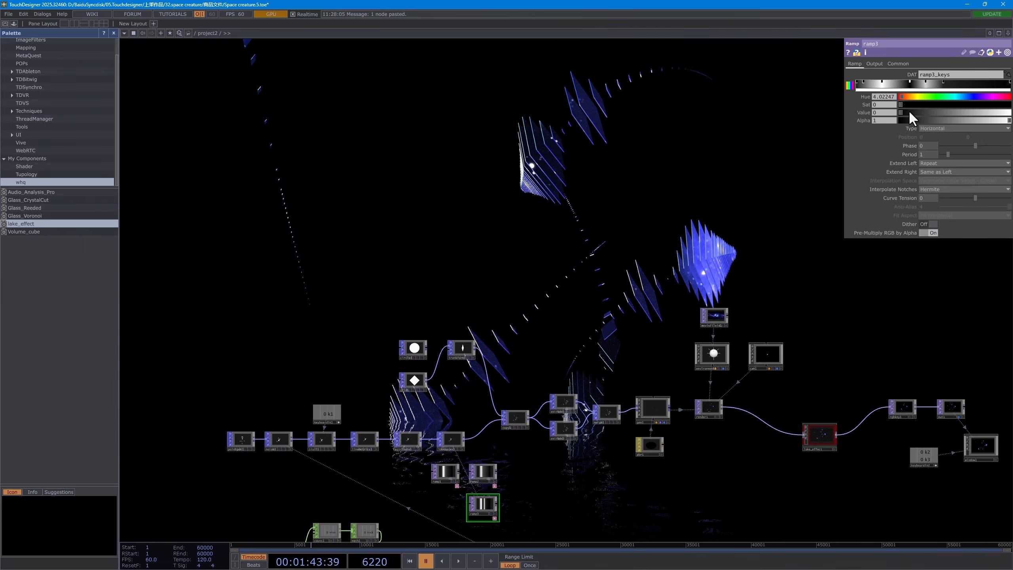
drag(910, 113, 915, 112)
key(space)
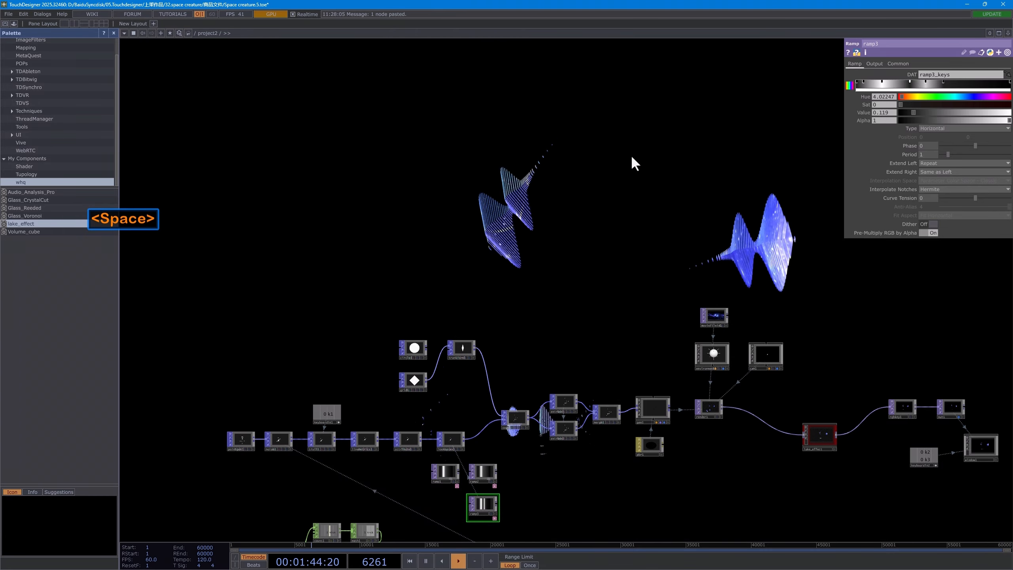
Step: View the double-band creatures and their lake reflection in the full-screen output, close it and pause the timeline
scroll(619, 153, down, 3)
key(F1)
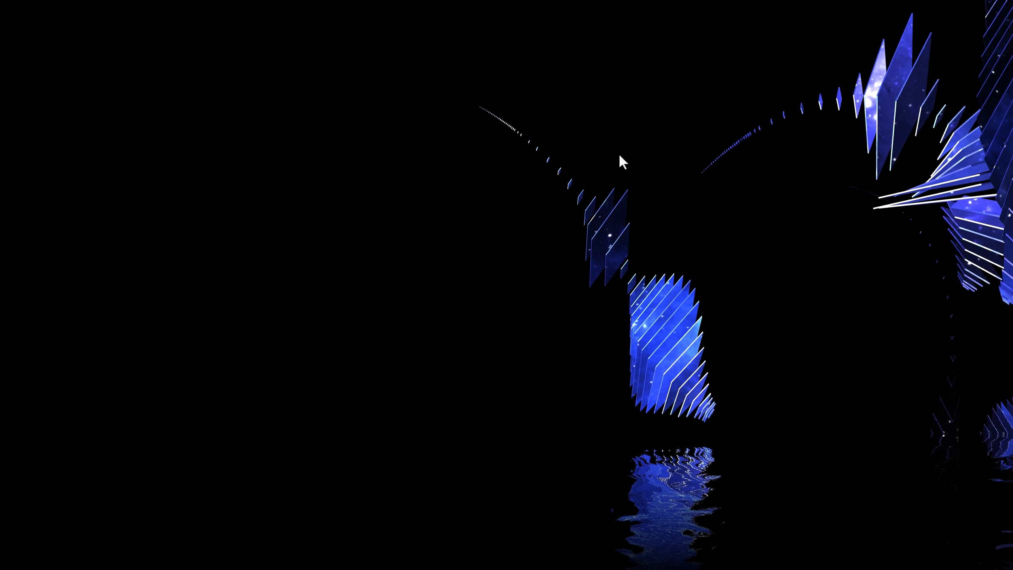
key(Escape)
key(space)
scroll(606, 206, down, 3)
drag(616, 207, 537, 171)
scroll(541, 309, up, 2)
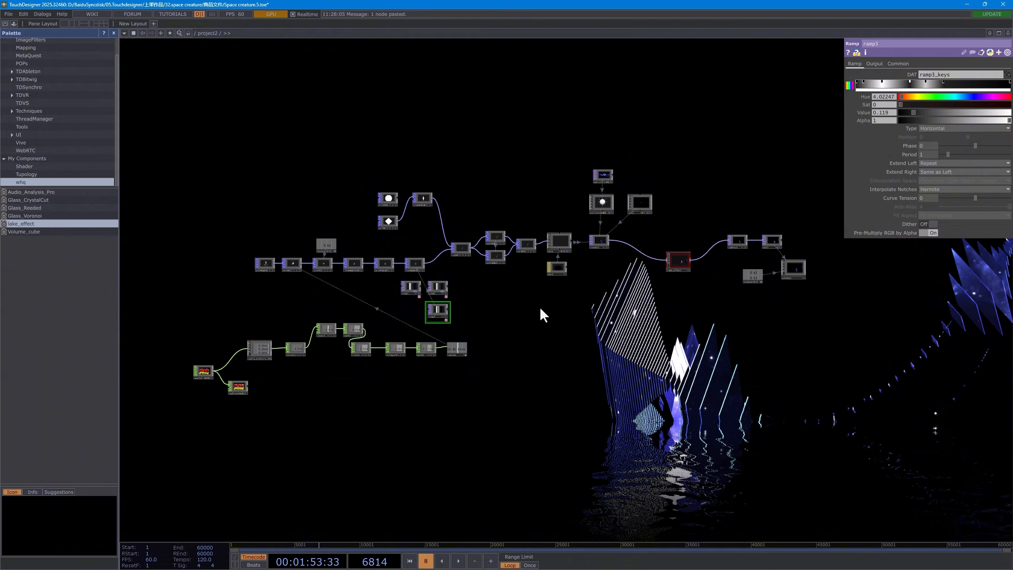
drag(626, 289, 578, 292)
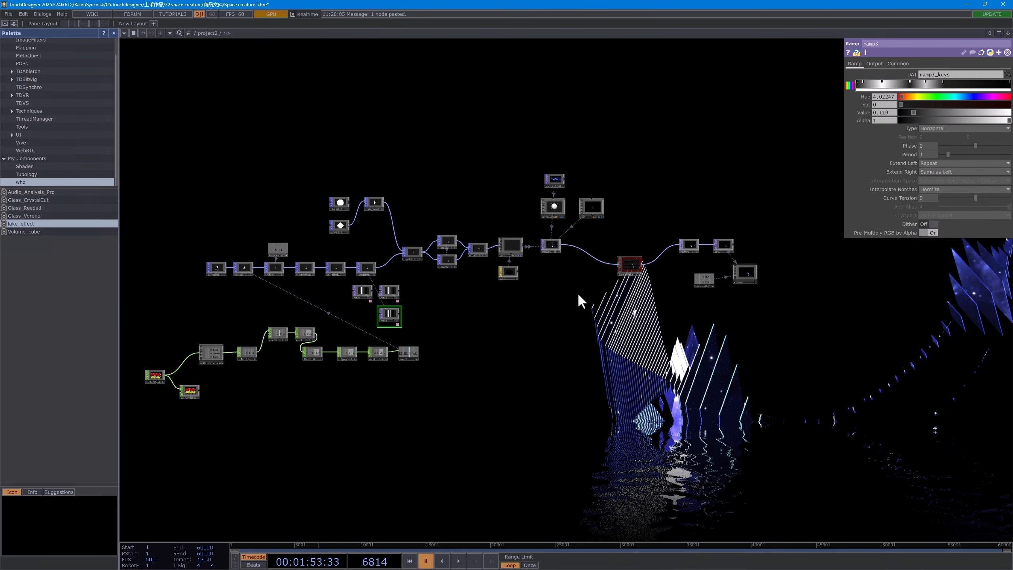
scroll(607, 278, up, 4)
scroll(609, 207, down, 3)
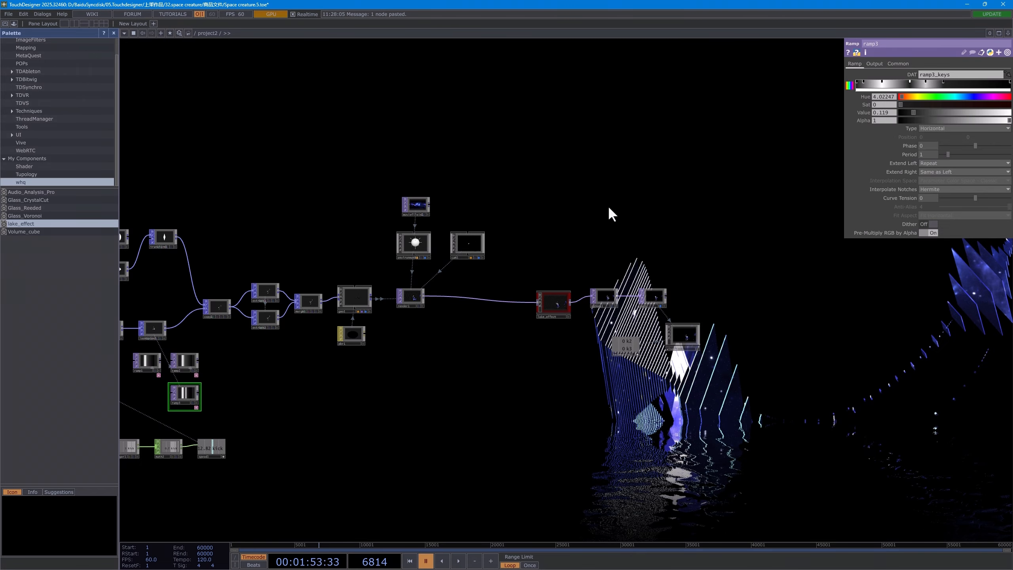